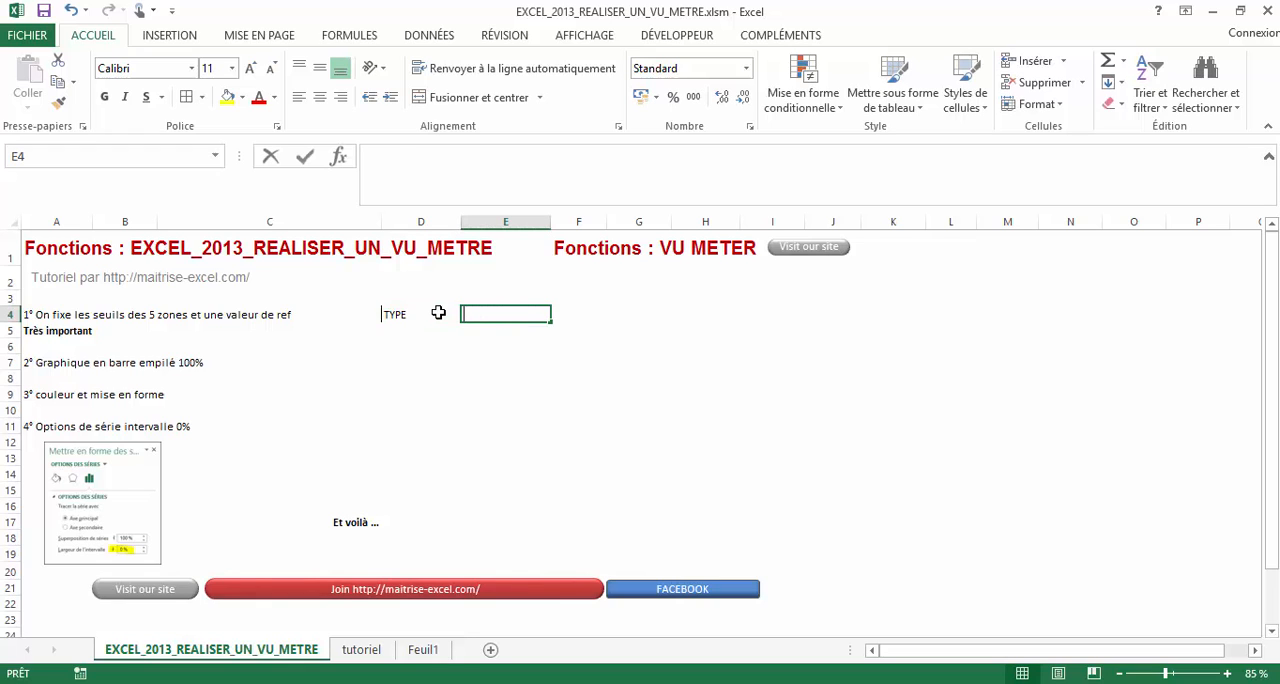
- Enter the zone headers MAUVAIS, MOYEN, BON, TRES BON and EXCELLENT in cells E4 to I4
type("MAUVAIS")
key("Tab")
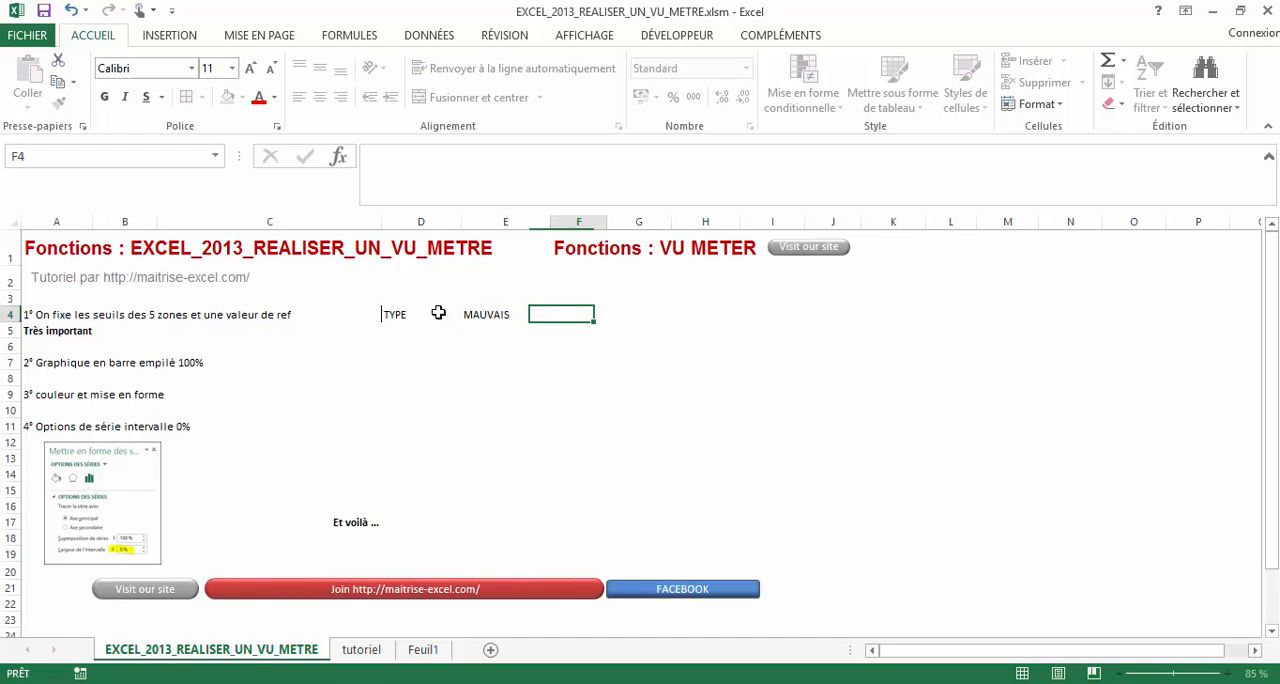
type("M")
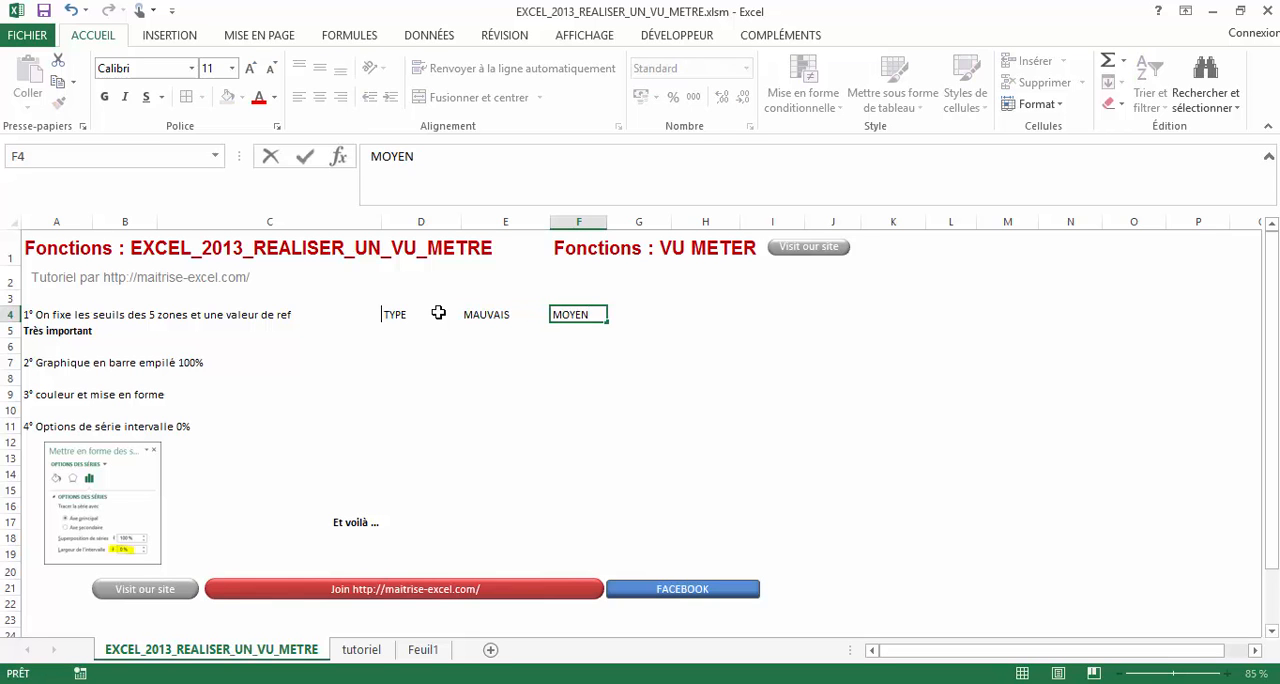
type("OYEN")
key("Tab")
type("BON")
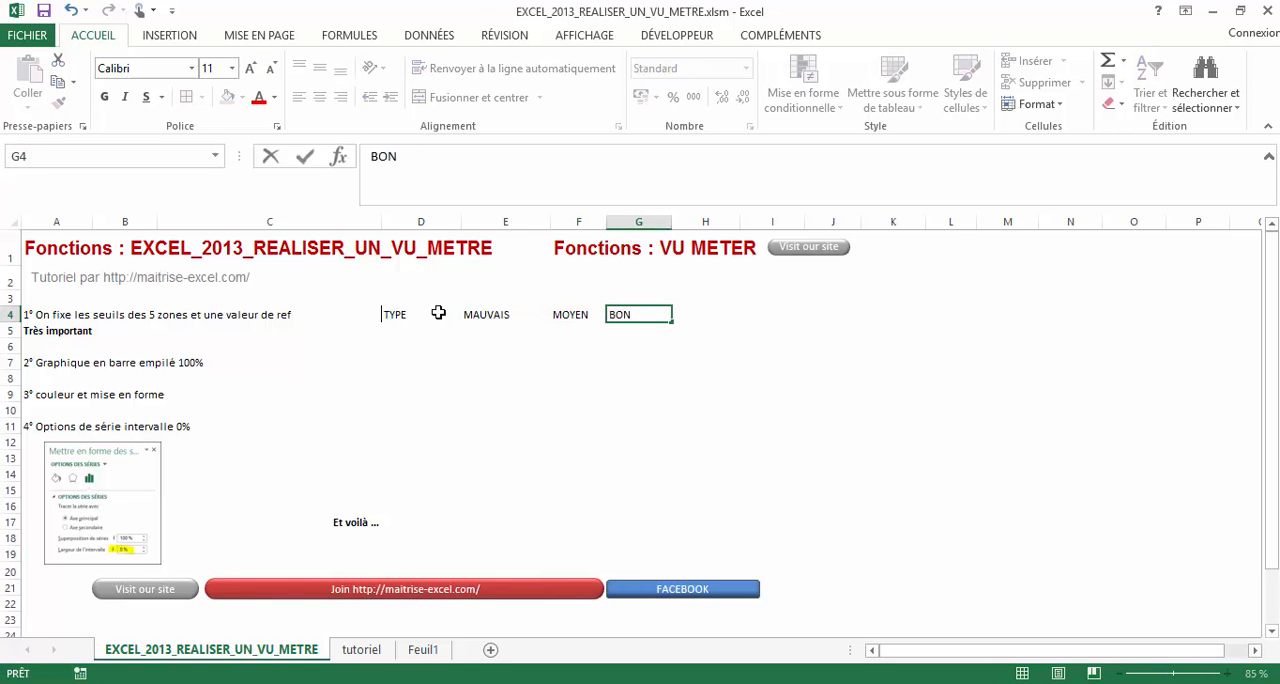
key("Tab")
type("YRE")
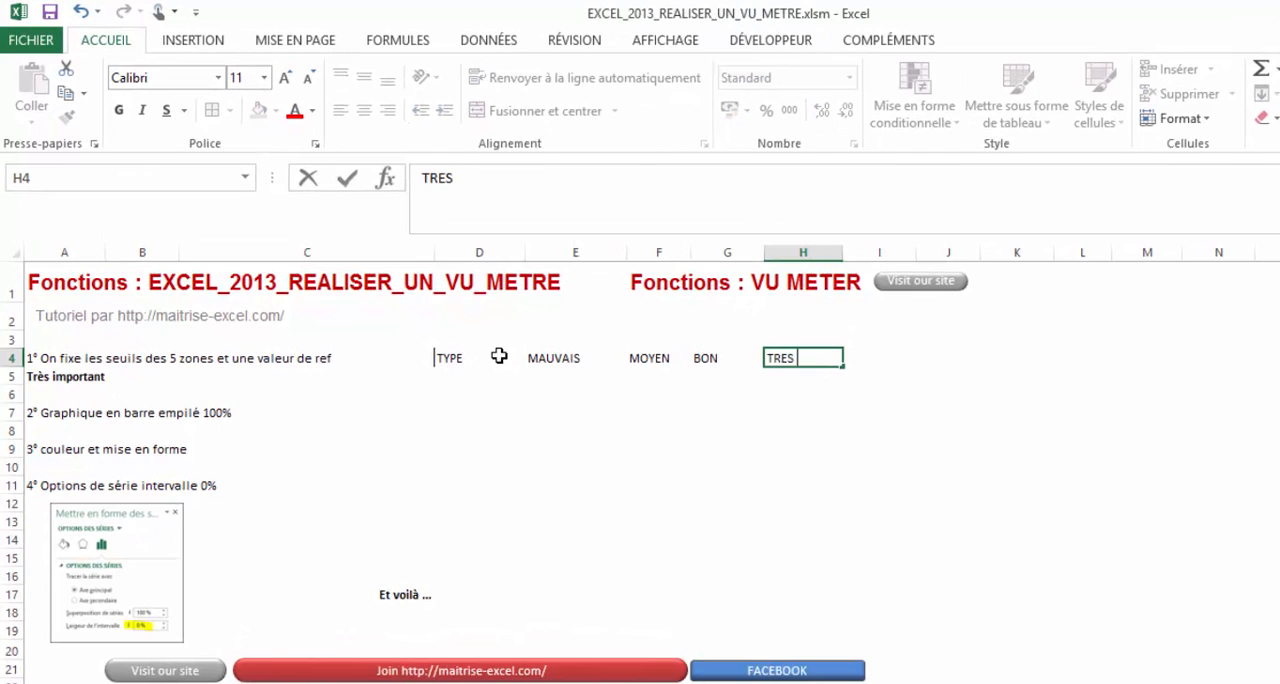
type("S BON")
key("Tab")
type("EXCE")
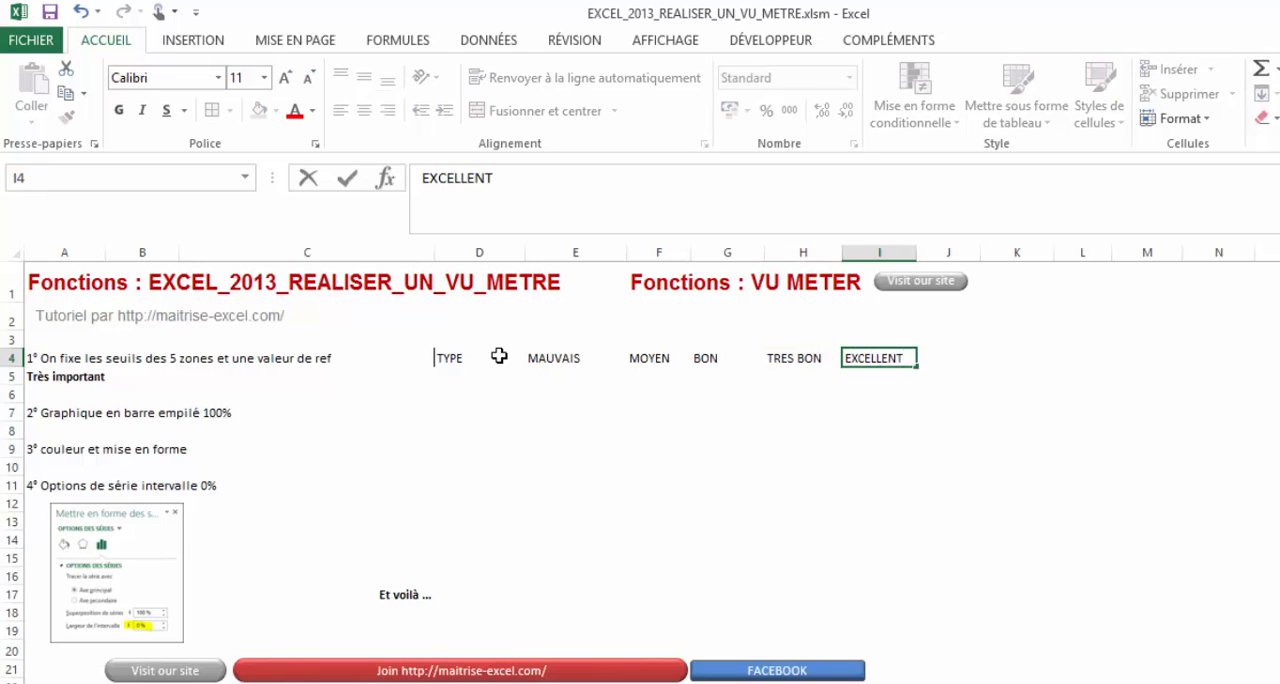
key("Return")
- Enter a SOMME formula in J5 that totals the threshold cells E5:I5
left_click(472, 381)
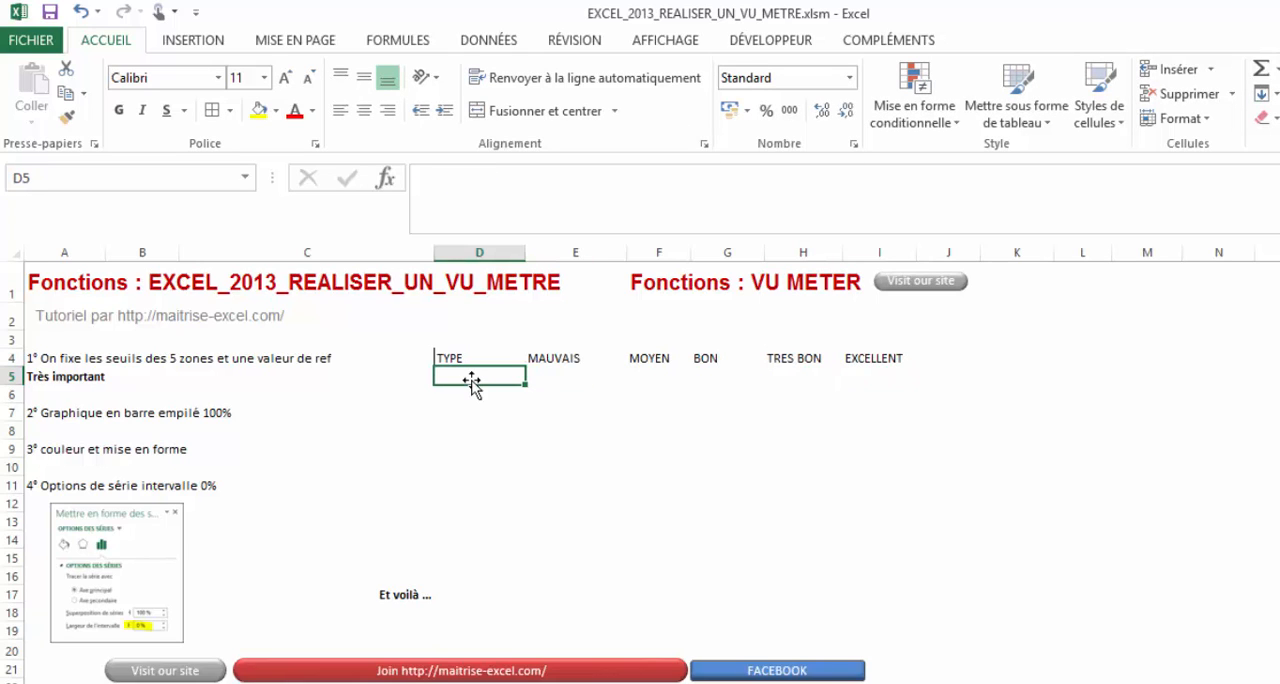
left_click(533, 383)
left_click(908, 374)
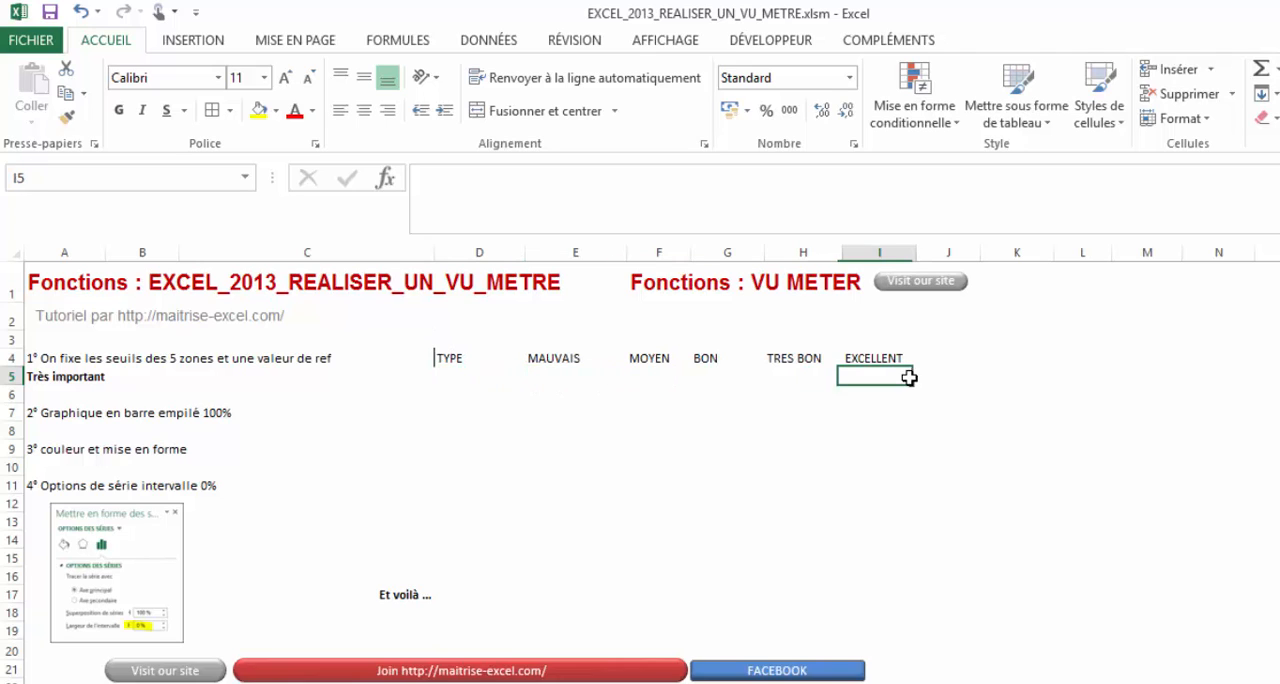
left_click(960, 375)
type("=Somme")
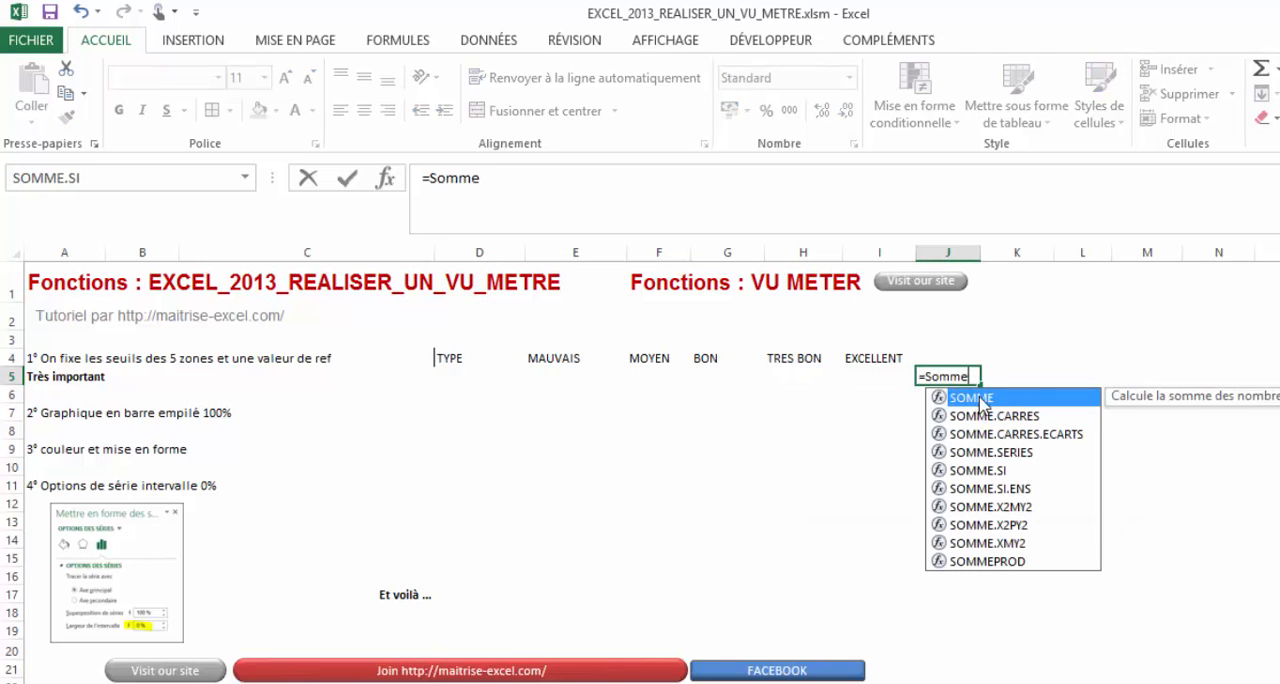
double_click(970, 398)
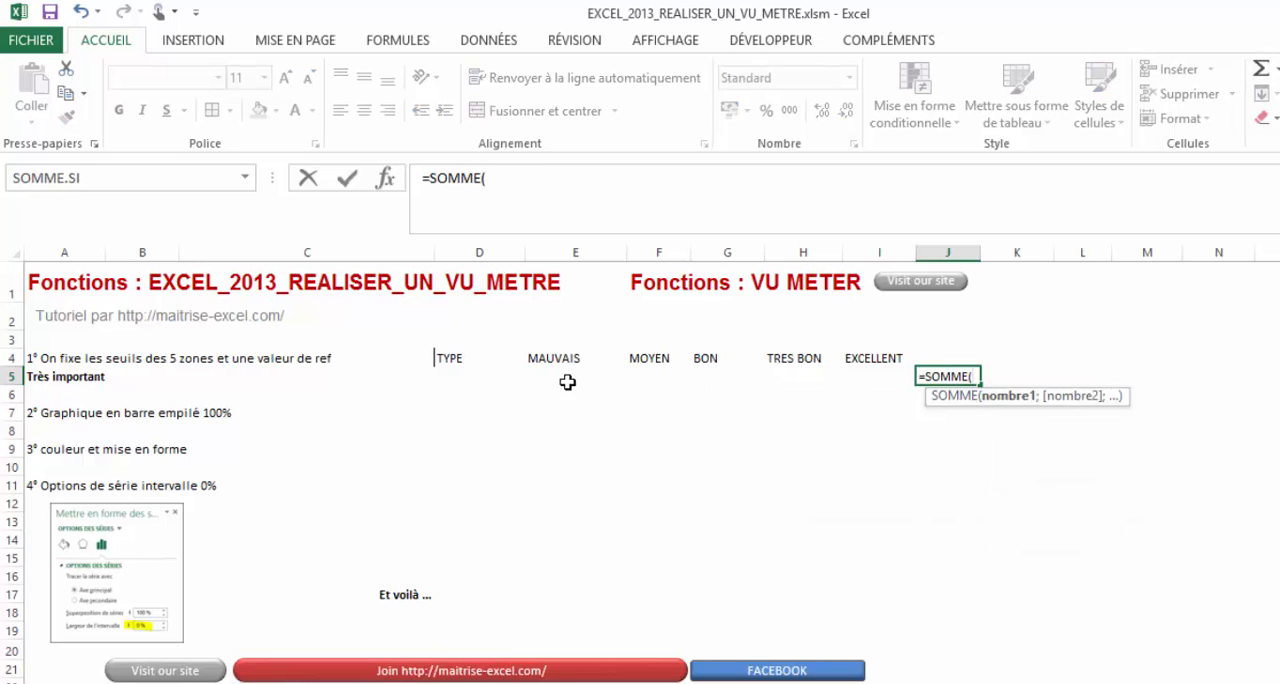
left_click_drag(567, 382, 866, 377)
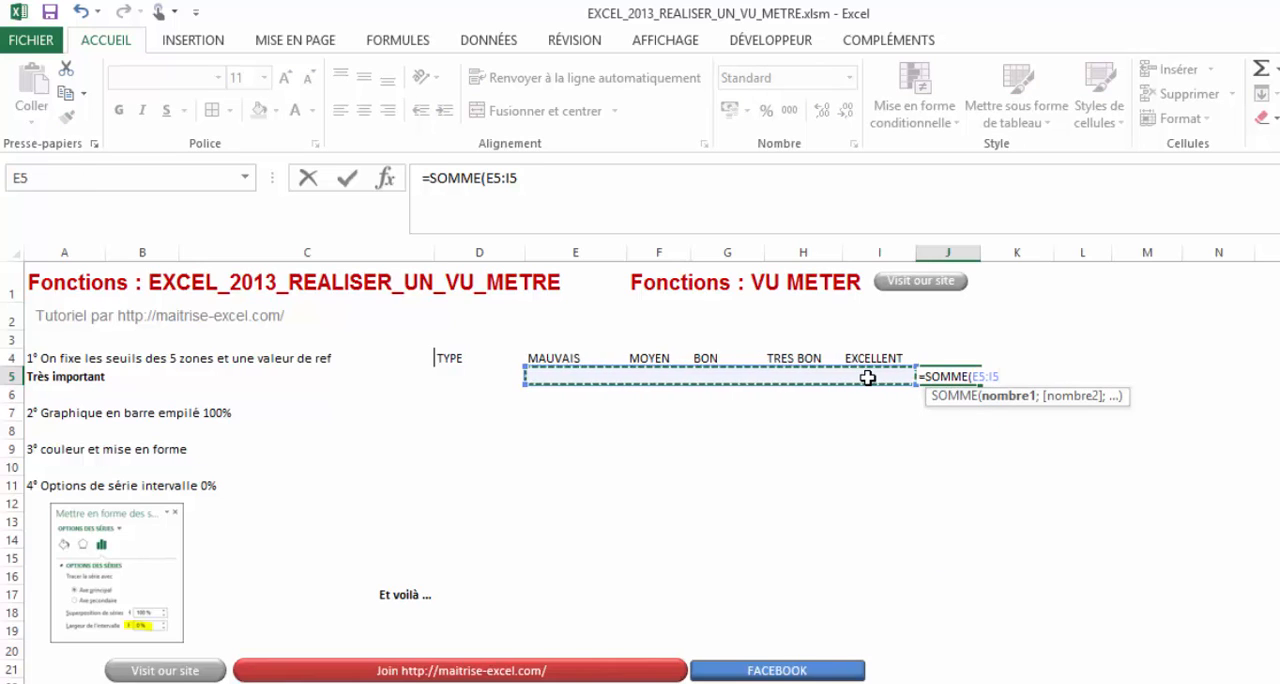
key("Return")
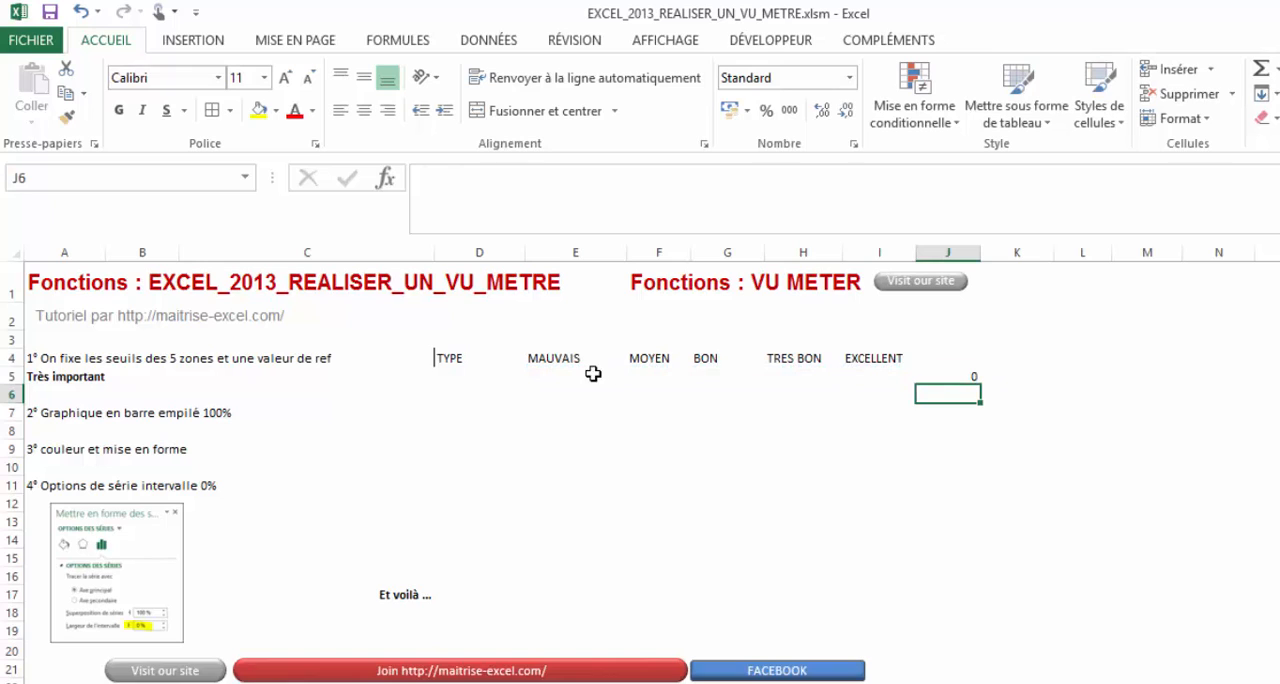
- Fill in the zone thresholds 15, 15, 25, 15 and 30 in cells E5 to I5
left_click(600, 376)
type("15")
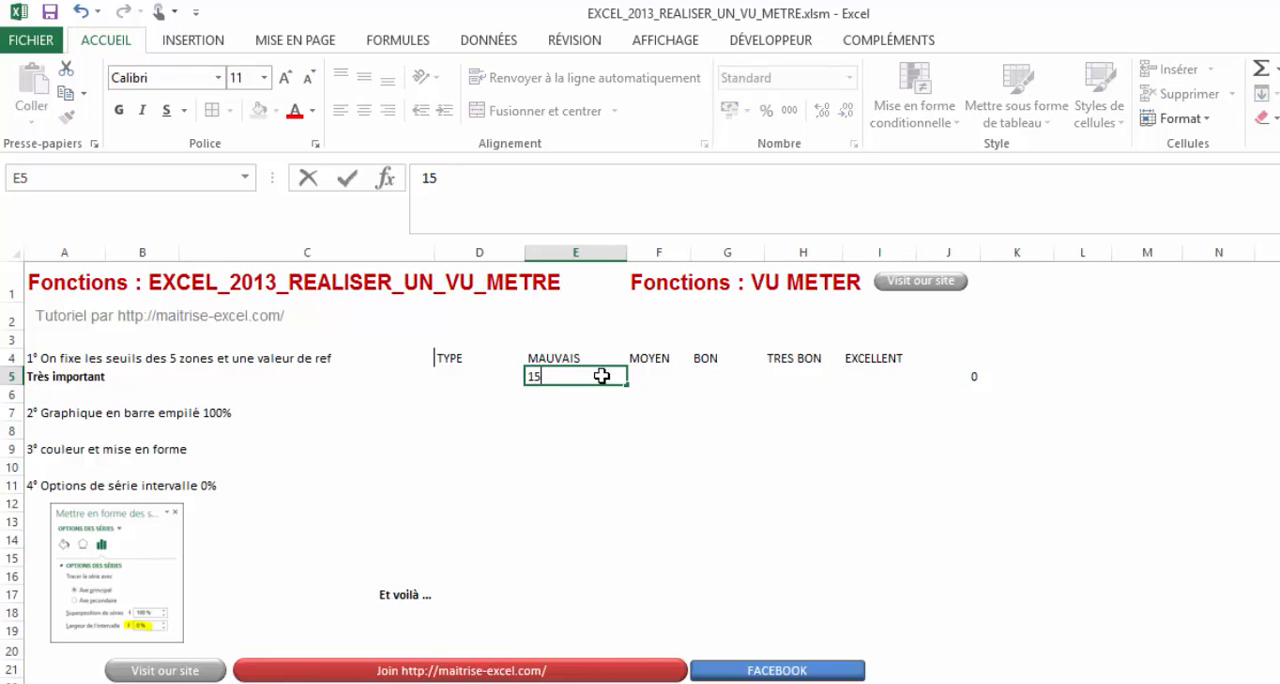
key("Tab")
type("15")
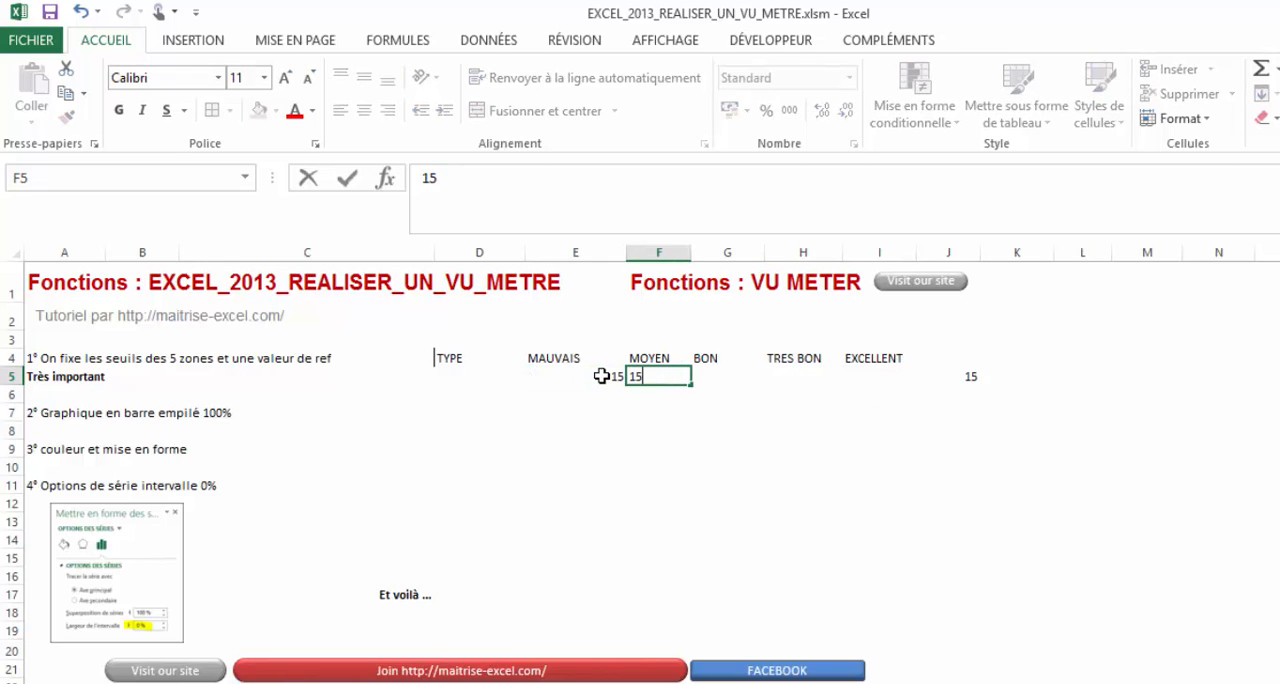
key("Tab")
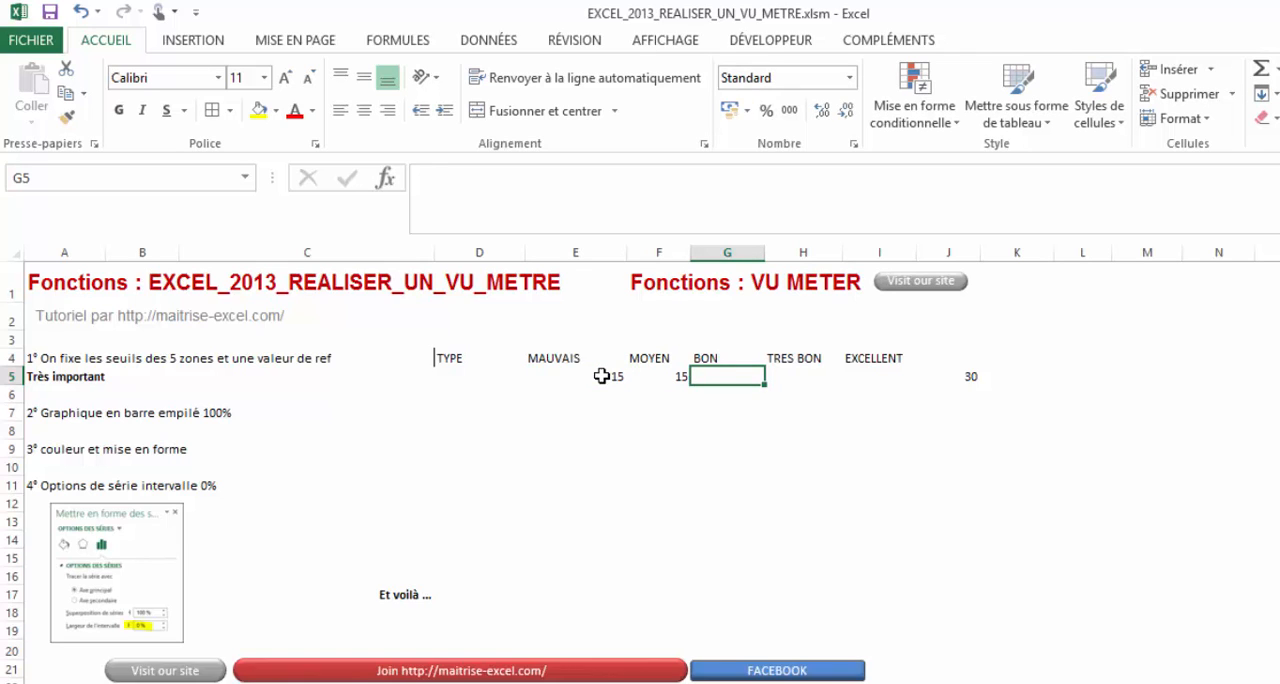
type("25")
key("Tab")
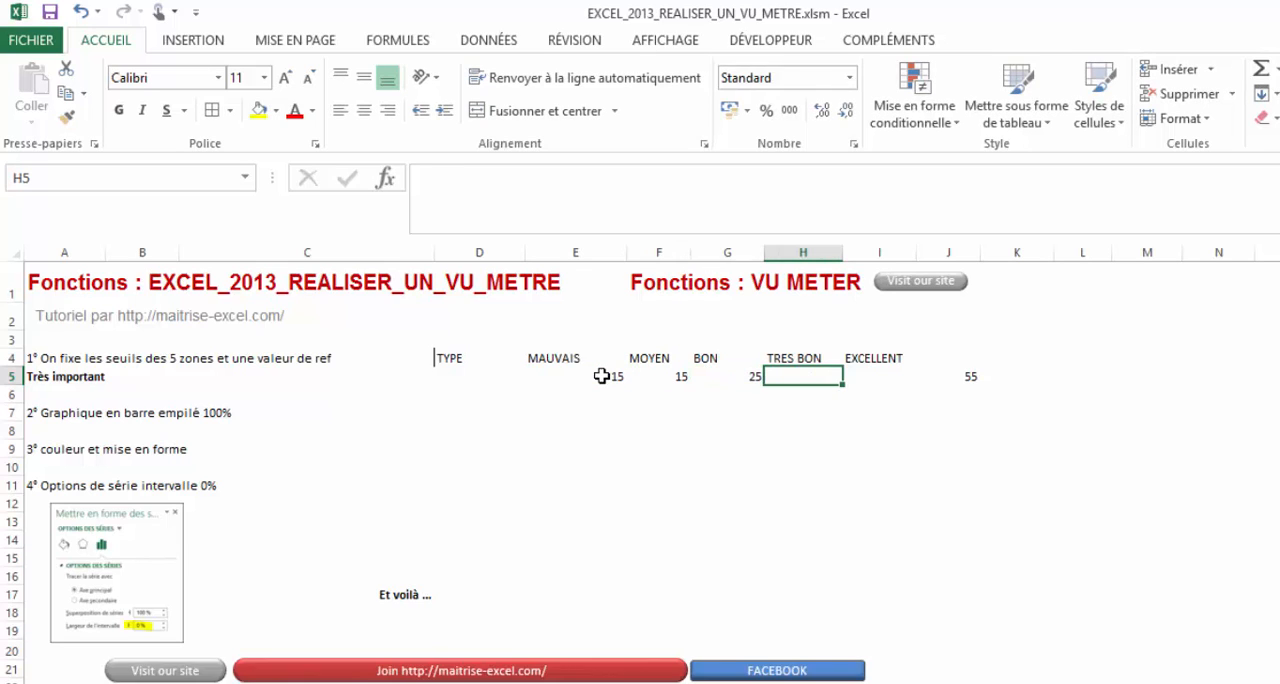
type("15")
key("Tab")
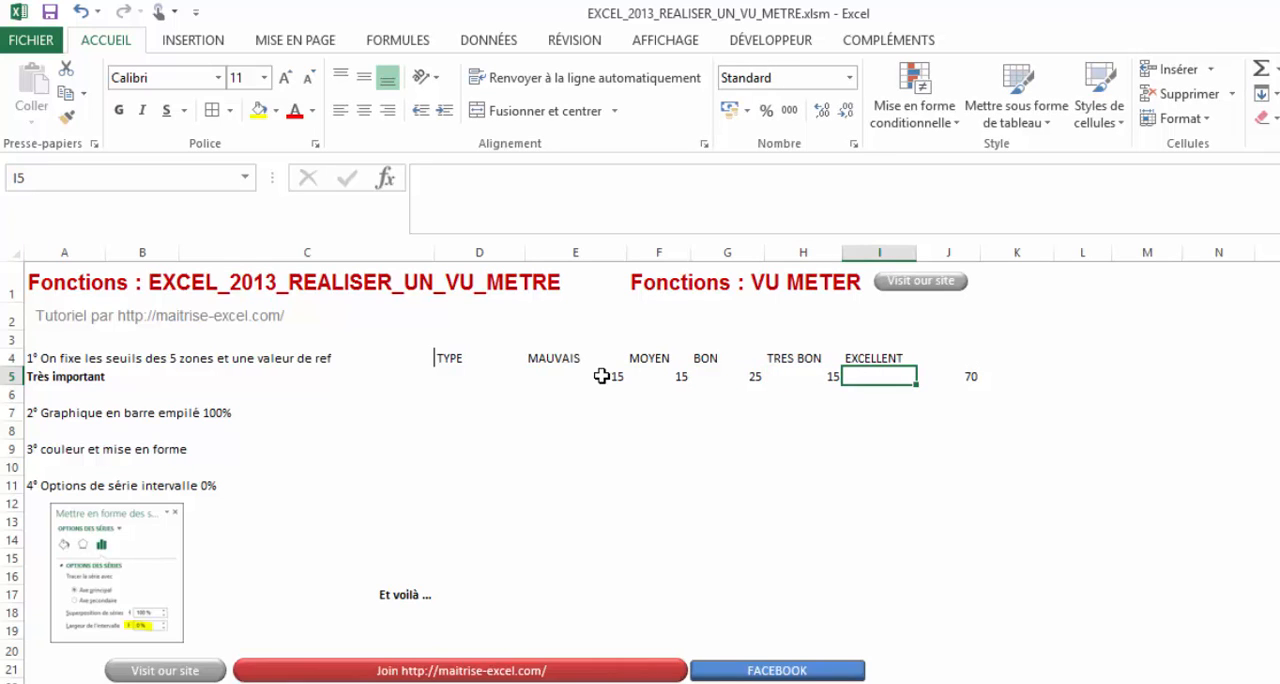
type("30")
key("Return")
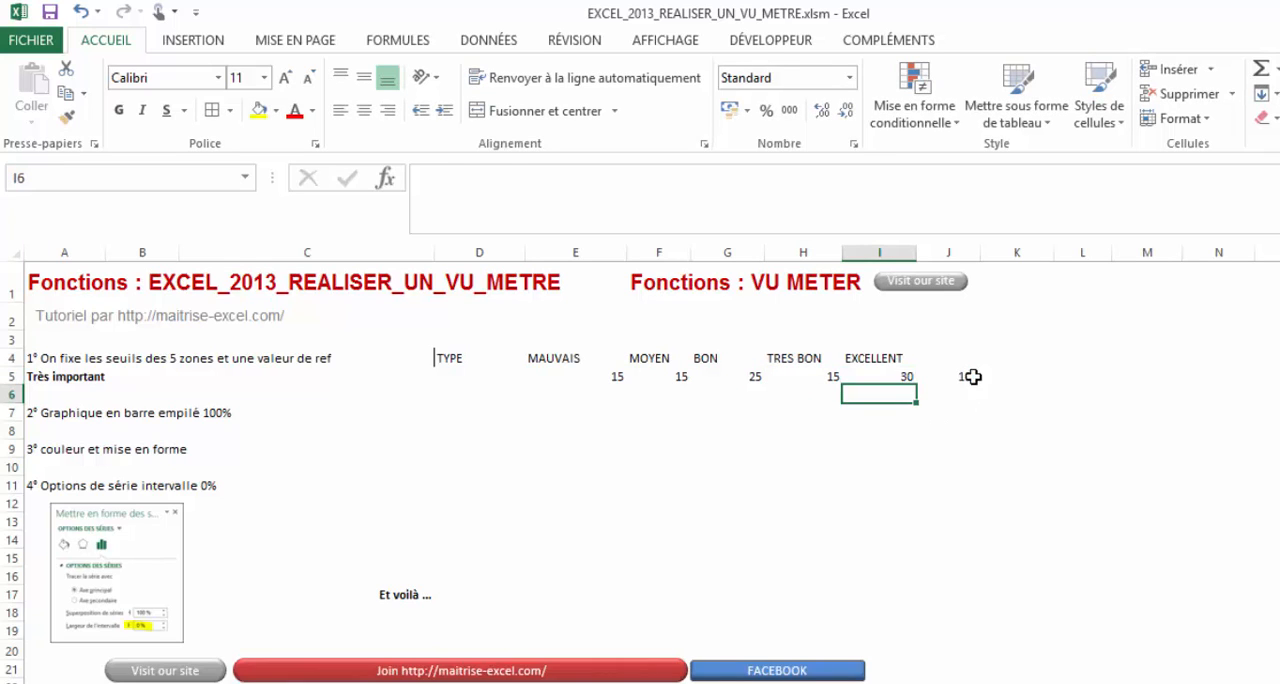
left_click_drag(973, 377, 534, 376)
left_click(766, 110)
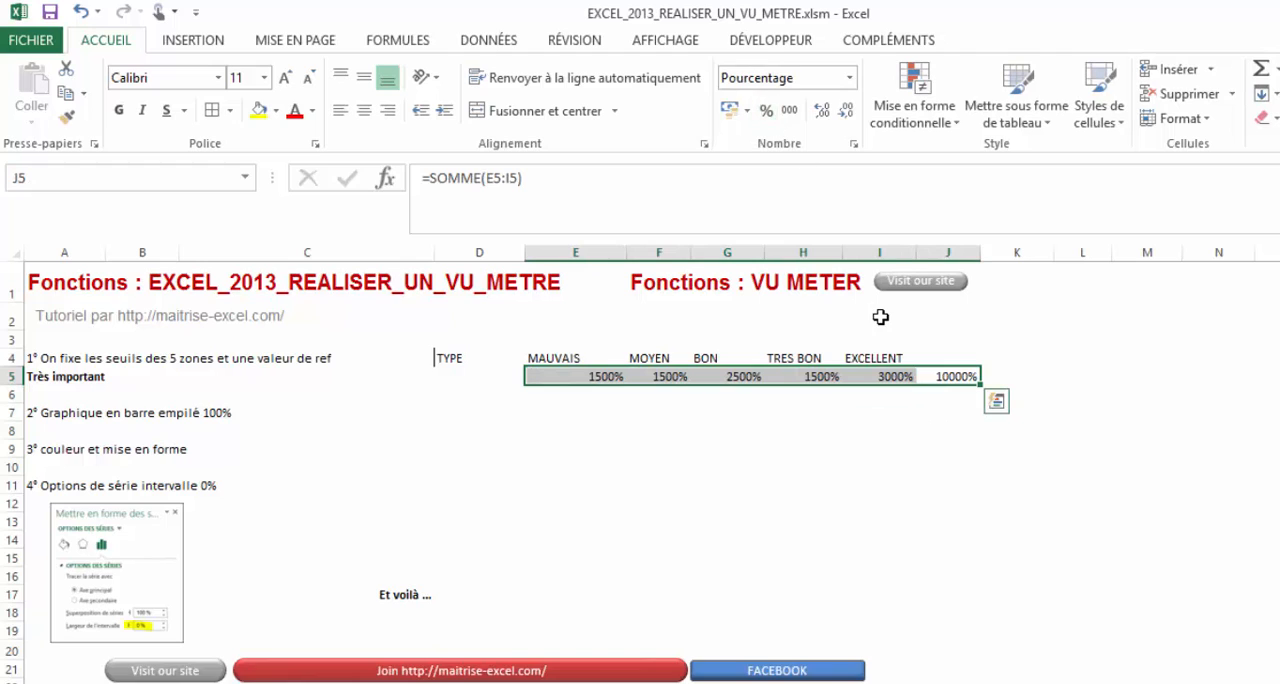
key("ctrl+z")
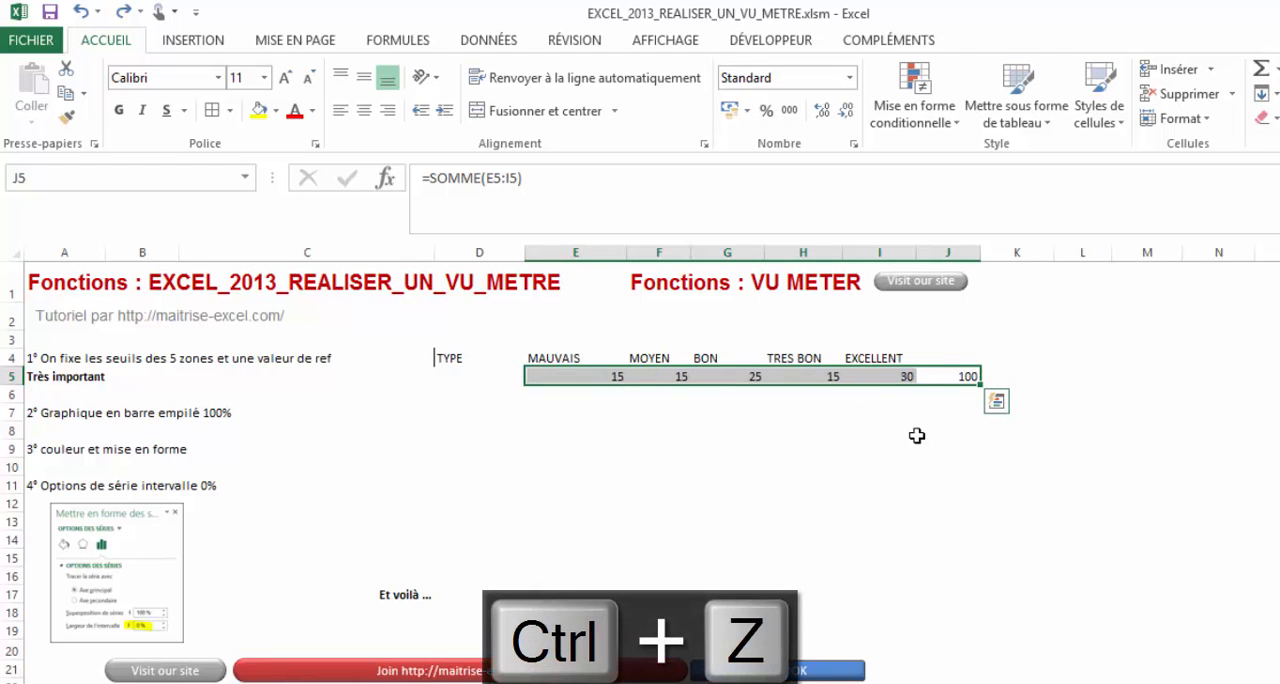
- Label D5 as SEUILS and D6 as VALEUR, and fill the value cell E6 with yellow
left_click(449, 387)
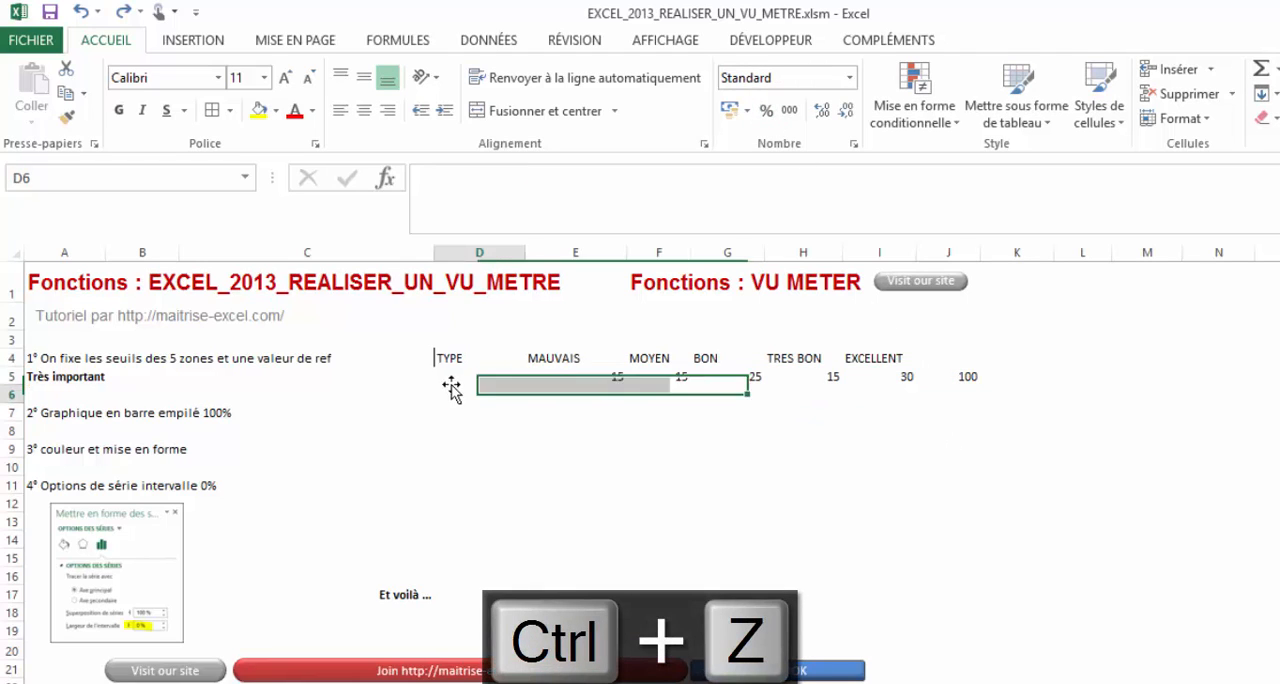
left_click(487, 371)
type("SEUILS")
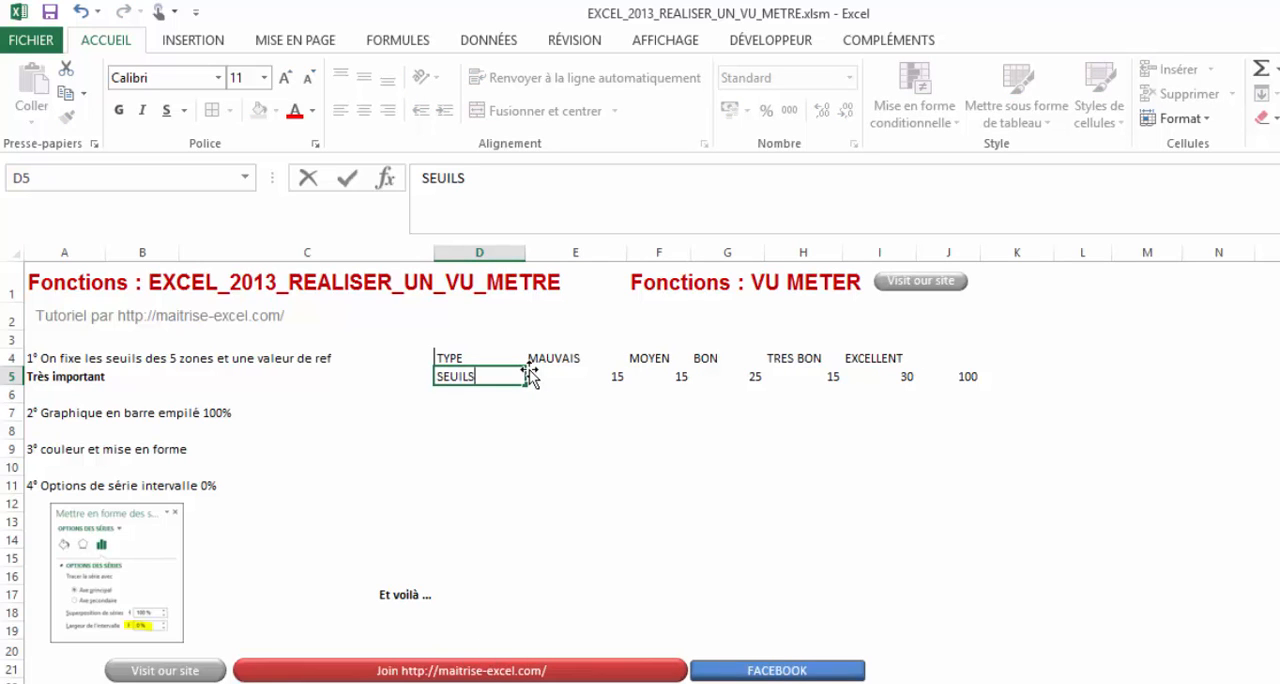
key("Return")
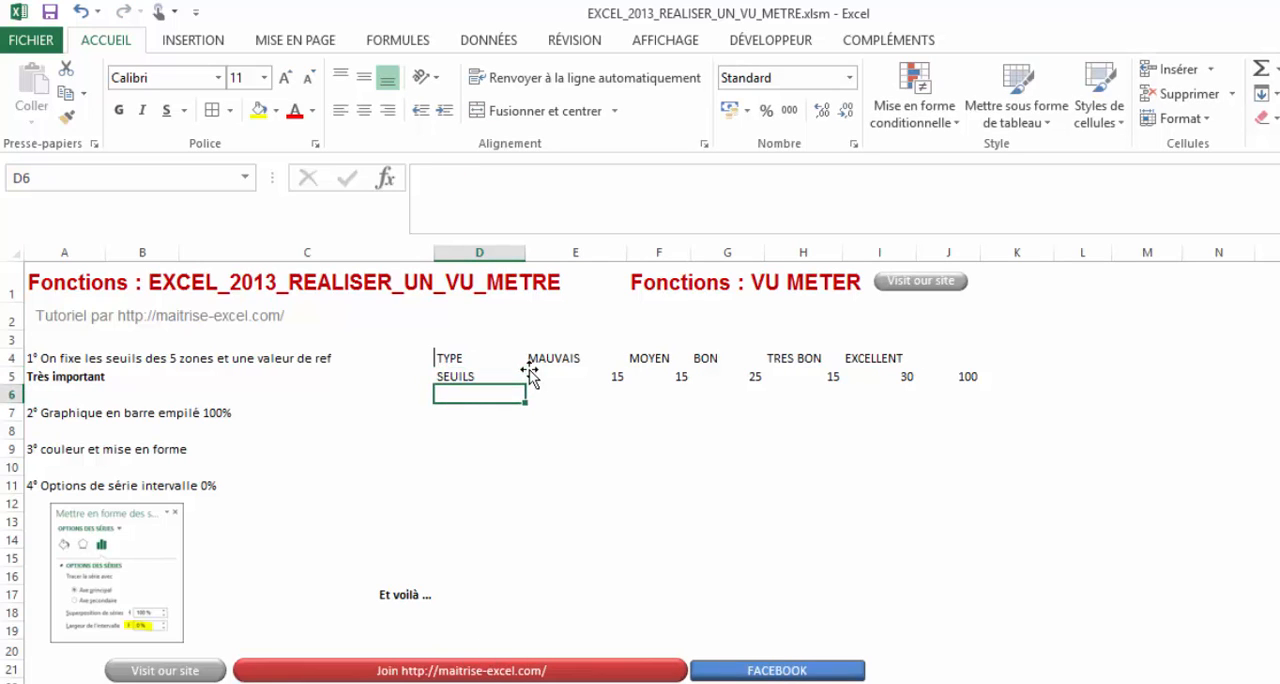
type("VALE")
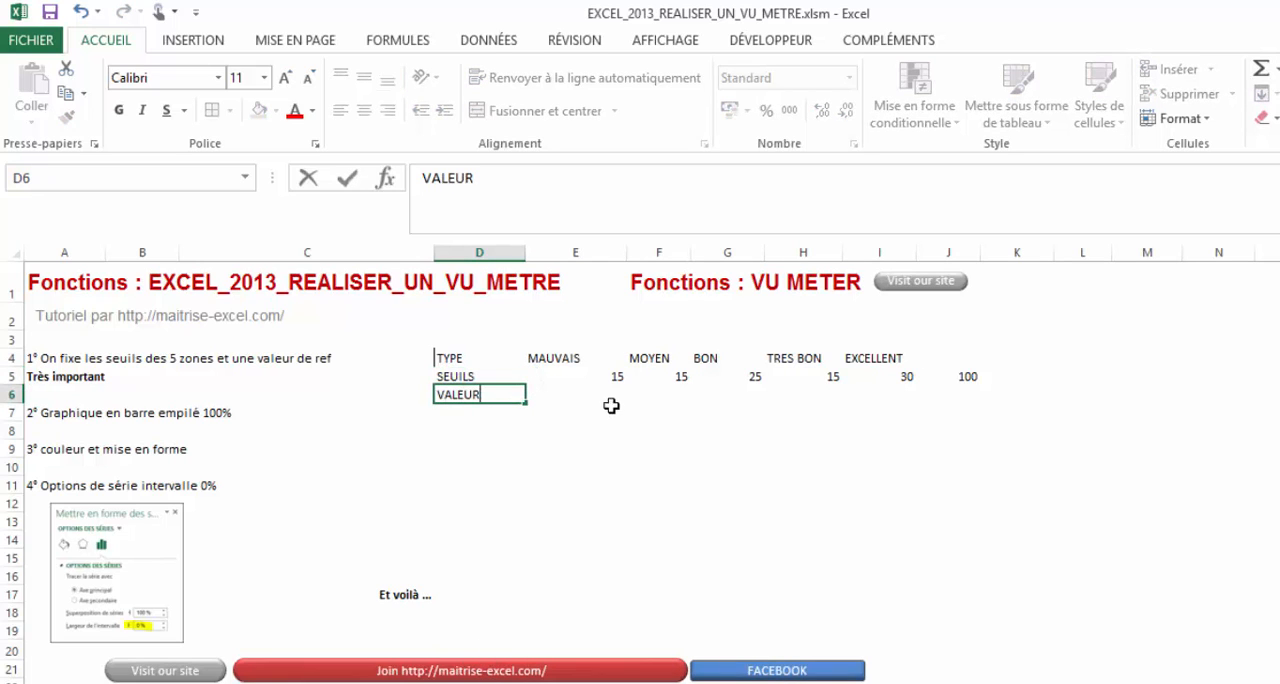
type("UR")
left_click(588, 396)
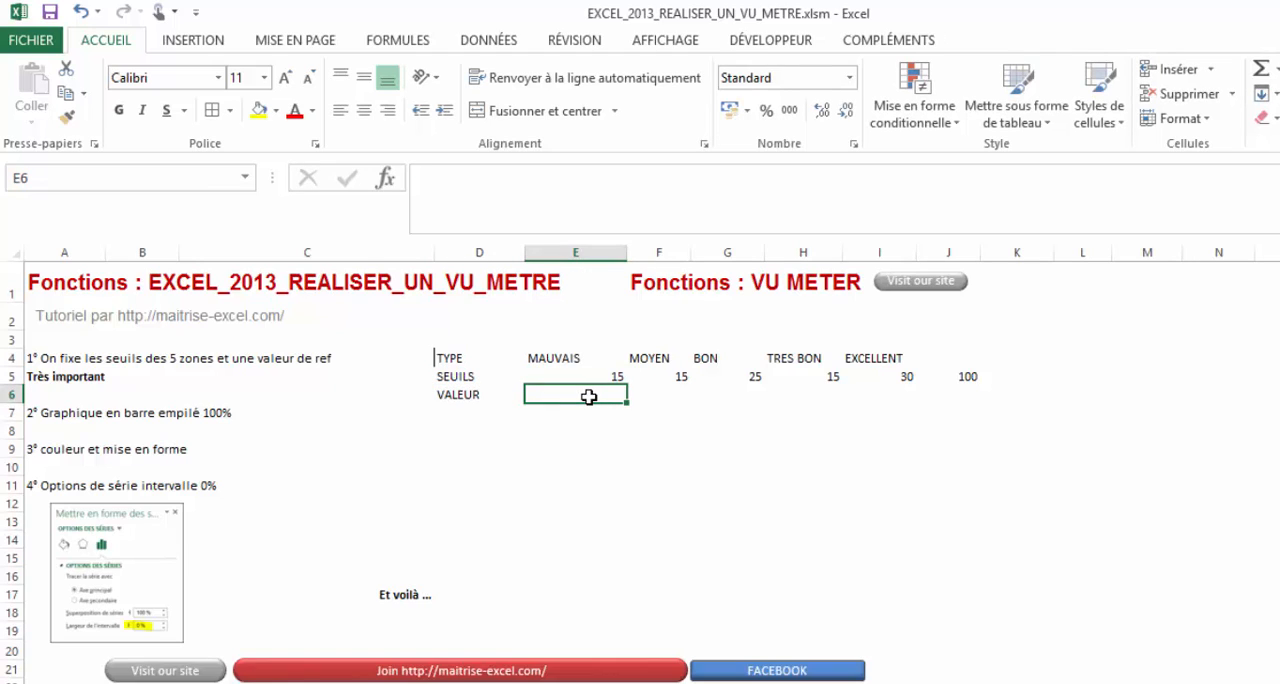
left_click(258, 110)
- Enter the formula =100%-E6 in F6 to calculate the remainder of the value
left_click(673, 398)
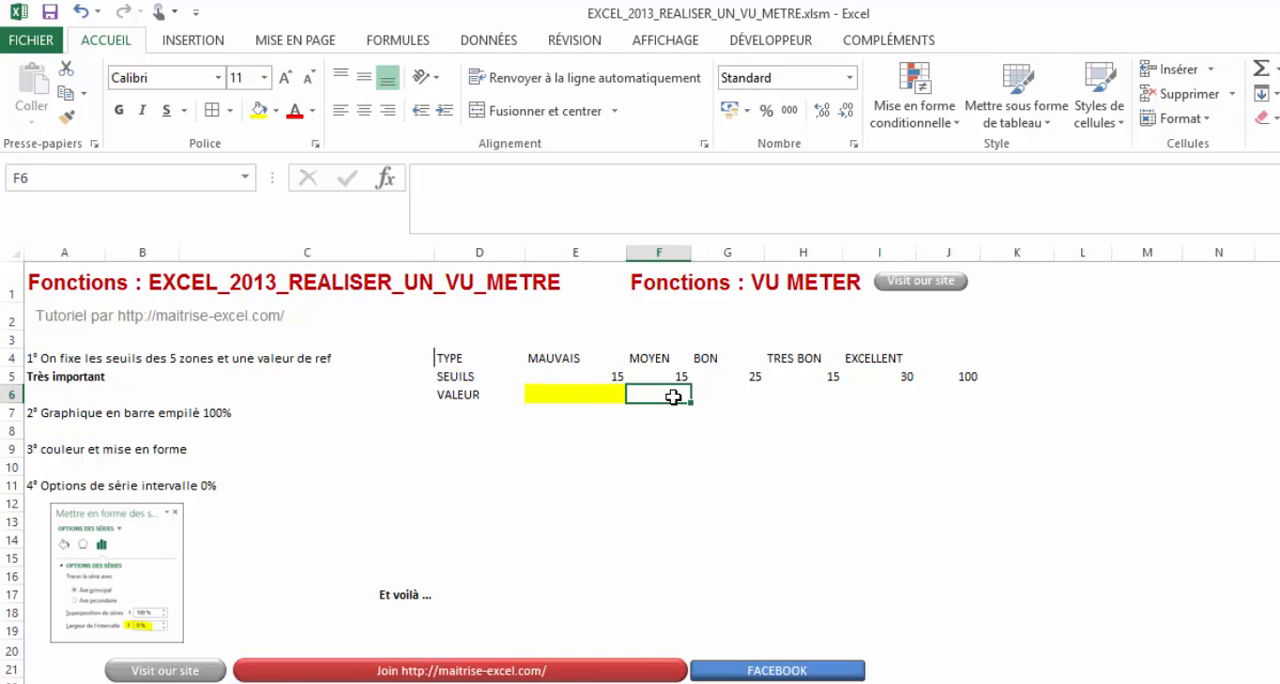
type("=")
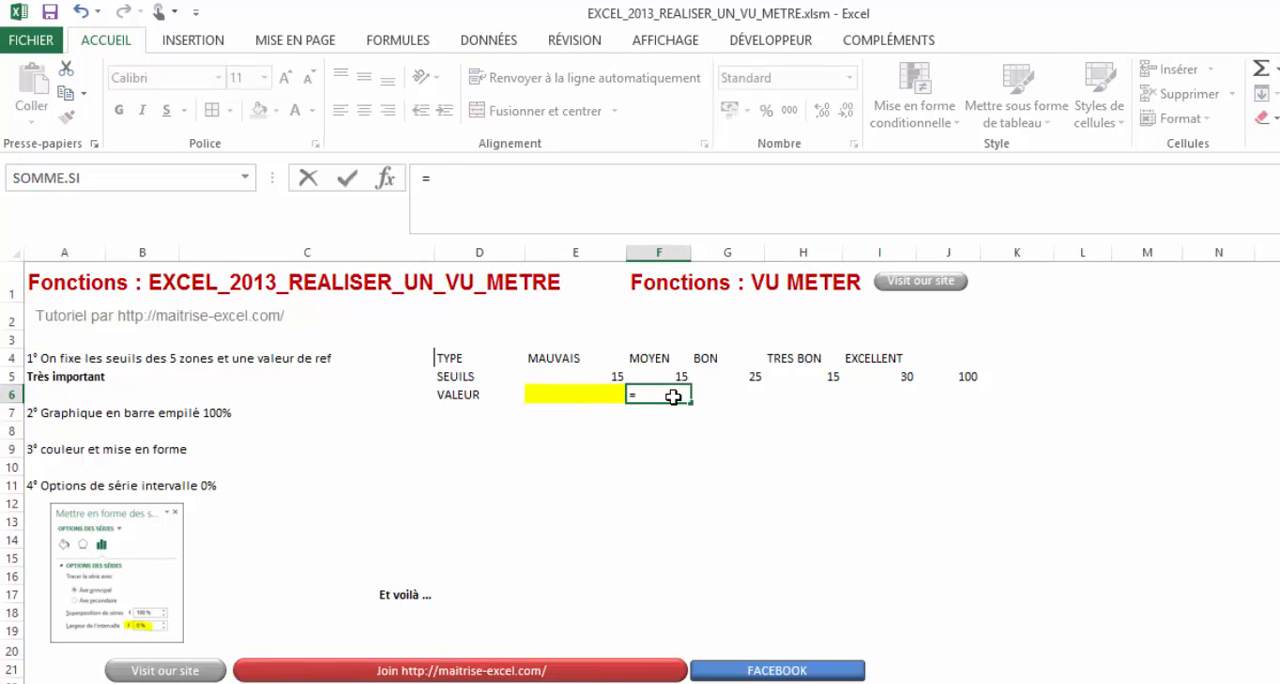
type("100")
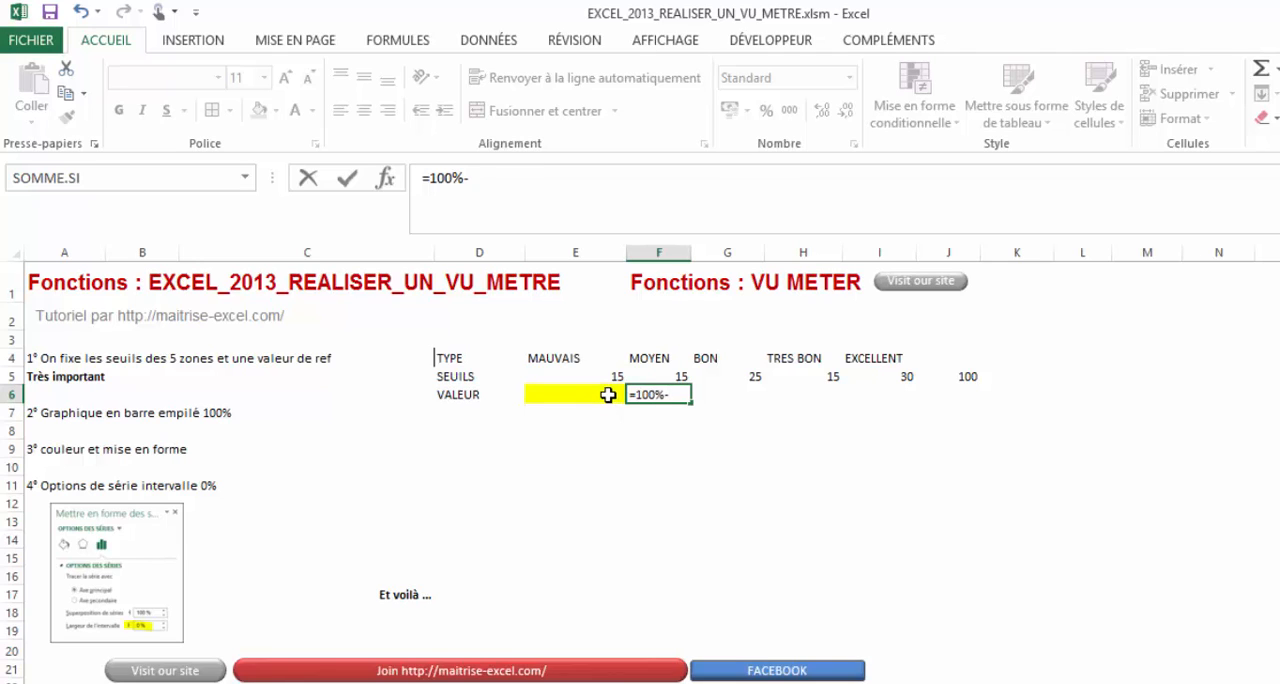
type("%-")
left_click(608, 394)
key("Return")
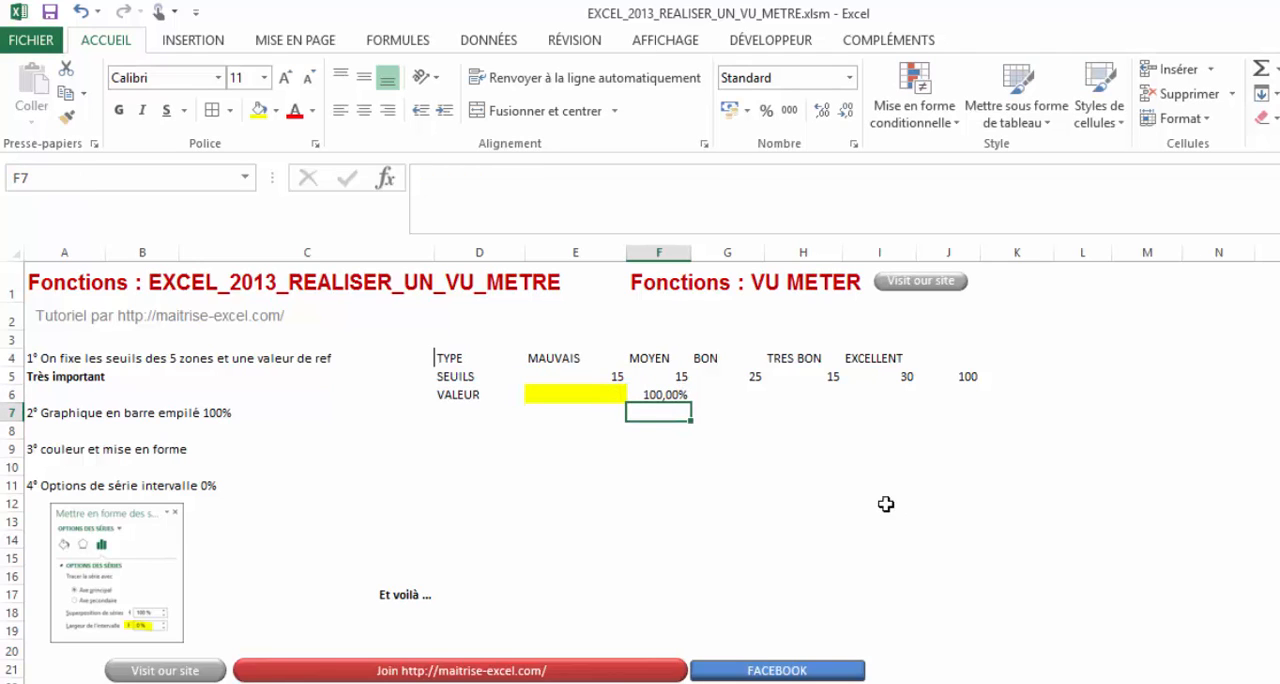
- Set the reference value in the yellow cell E6 to 57%
left_click(612, 397)
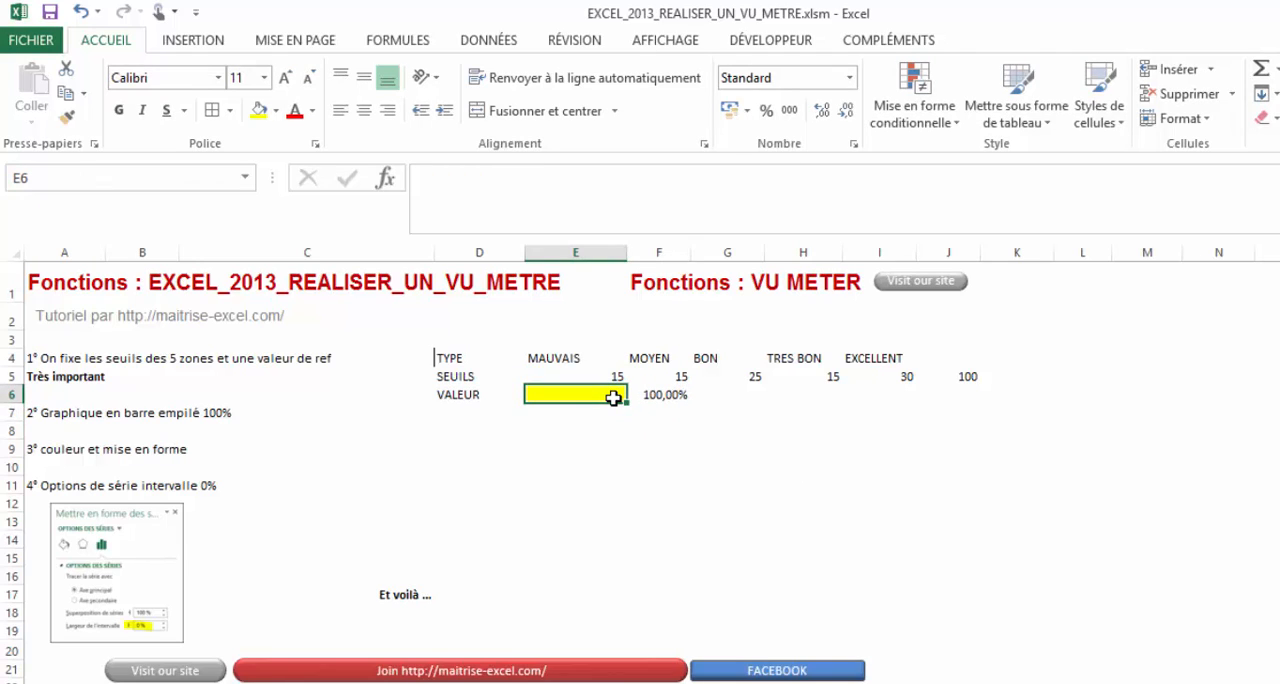
type("57")
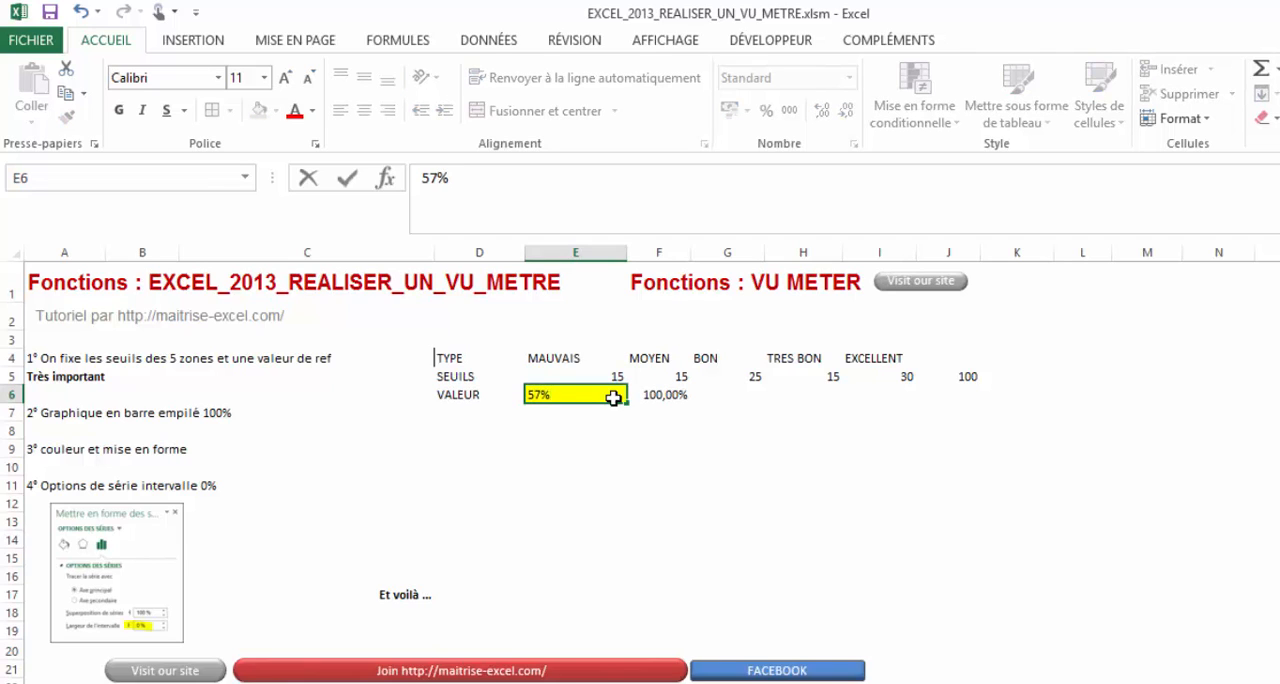
key("Return")
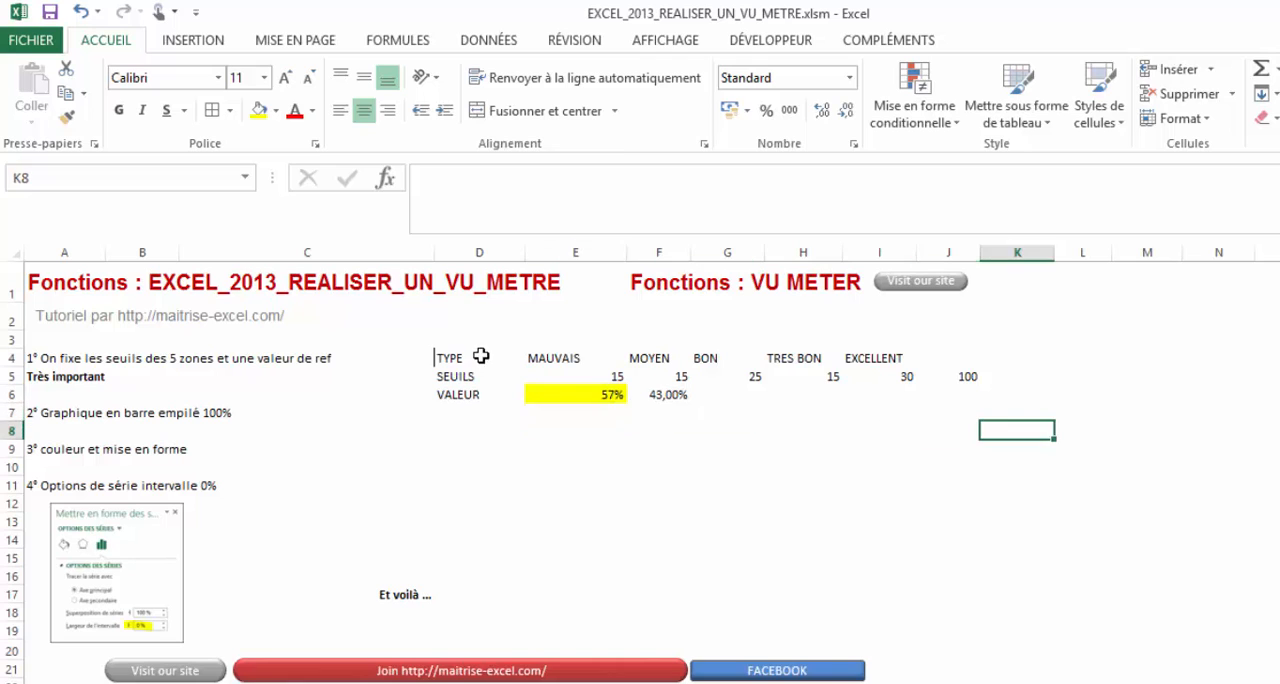
- Apply borders to all cells of the table D4:I6
left_click_drag(445, 358, 907, 397)
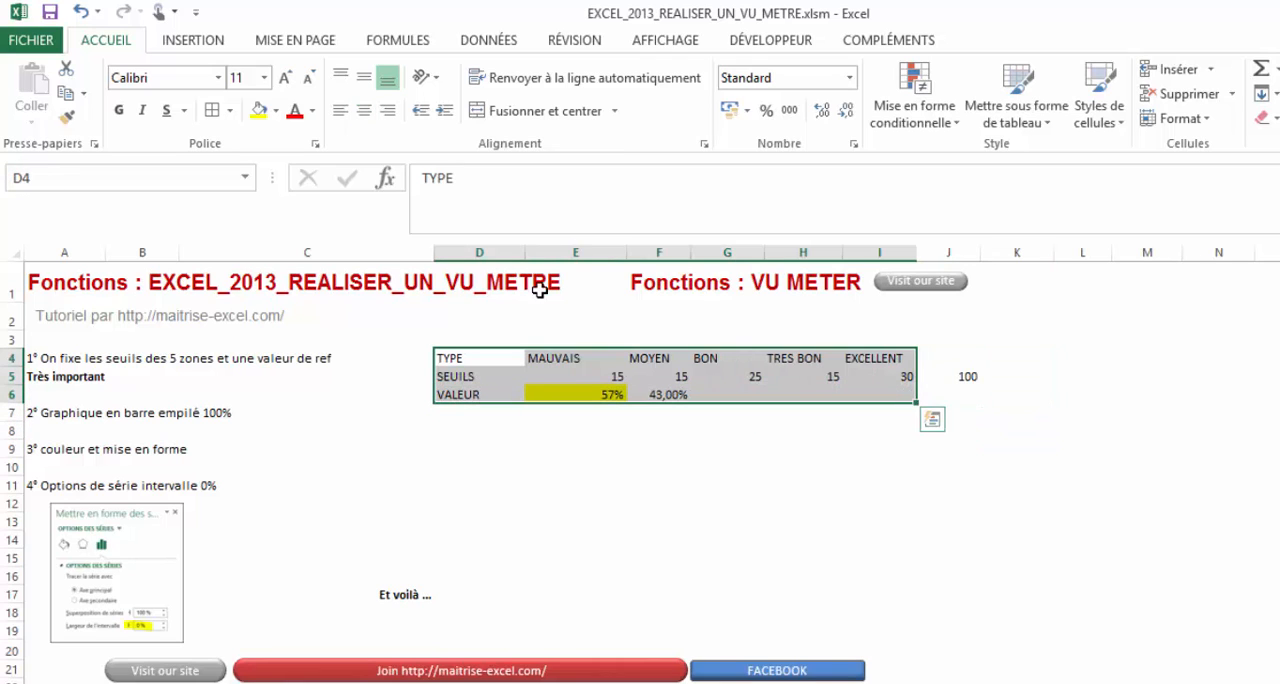
left_click(212, 110)
left_click(875, 478)
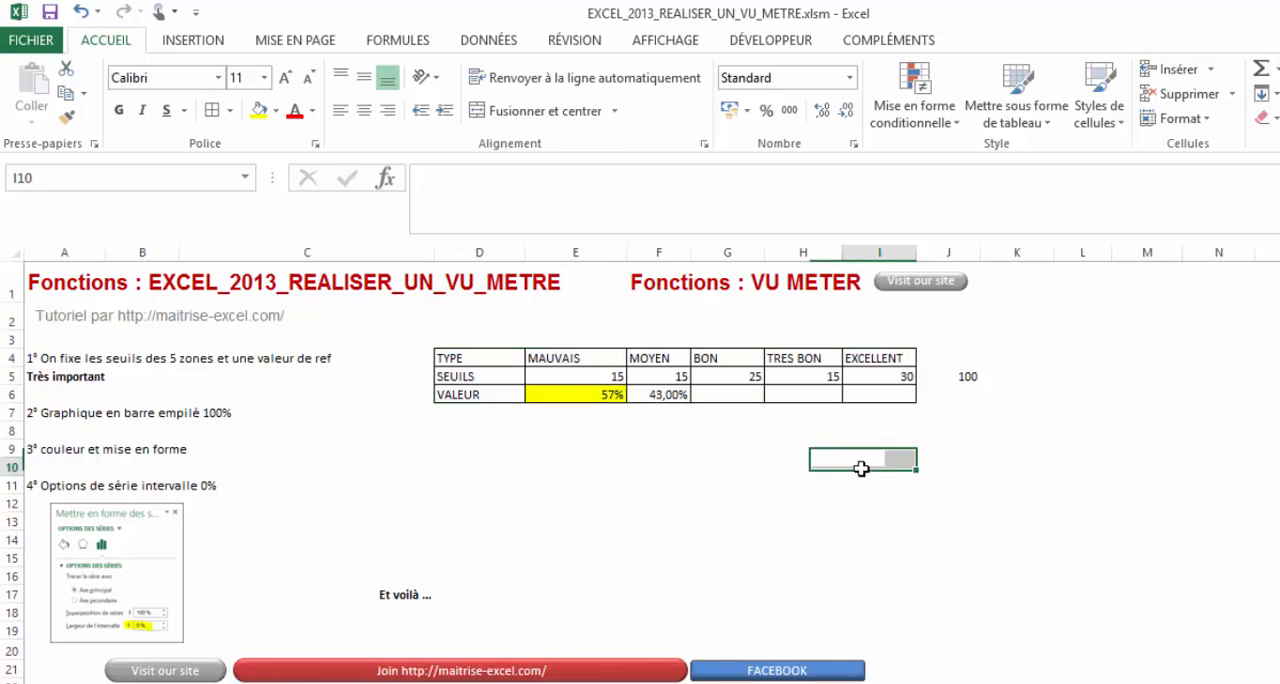
- Convert the MAUVAIS and MOYEN thresholds in E5 and F5 to percentages of 15% each
left_click_drag(445, 358, 875, 394)
left_click(600, 376)
left_click(557, 208)
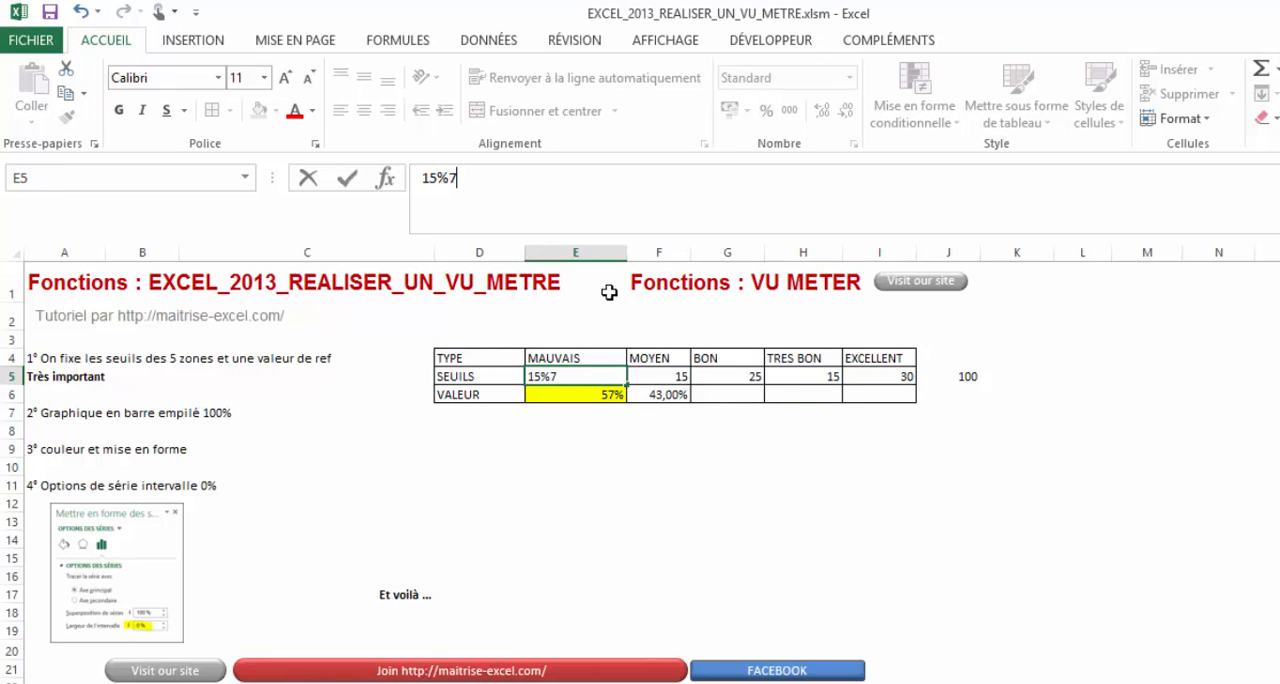
key("Return")
left_click(641, 369)
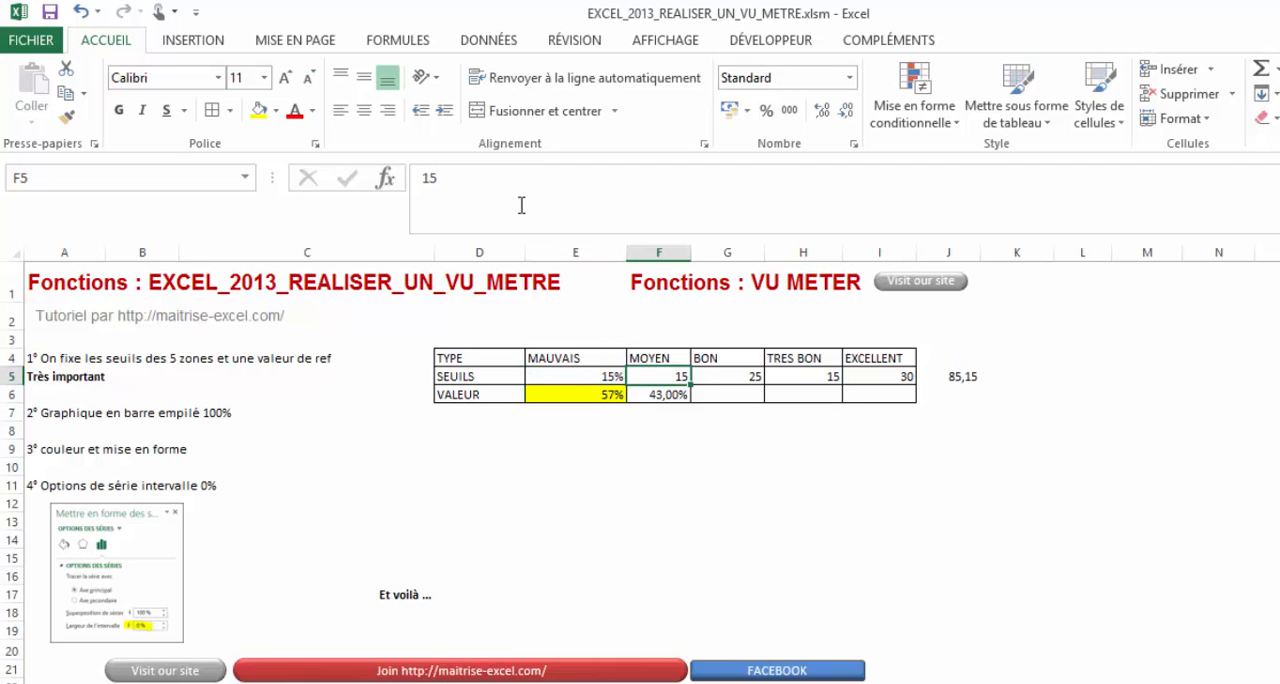
left_click(524, 202)
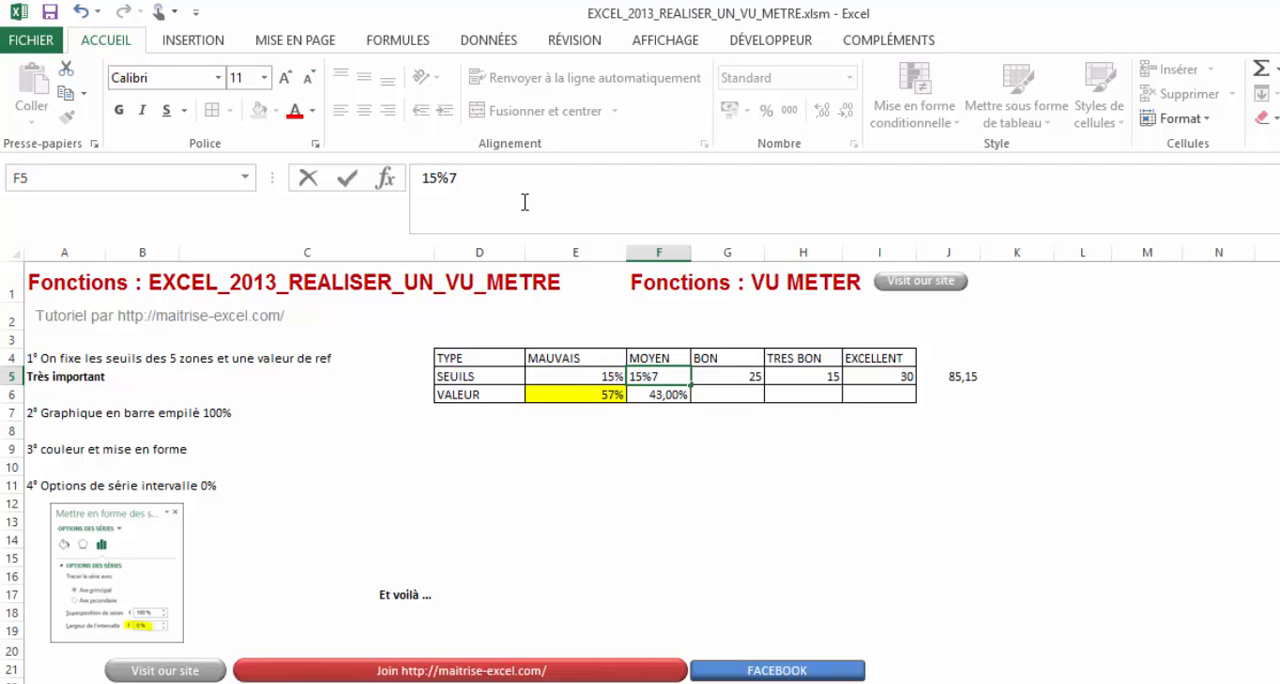
type("%7")
key("BackSpace")
key("Return")
- Convert the remaining thresholds to percentages: 25% for BON, 15% for TRES BON and 30% for EXCELLENT
left_click(727, 372)
left_click(558, 176)
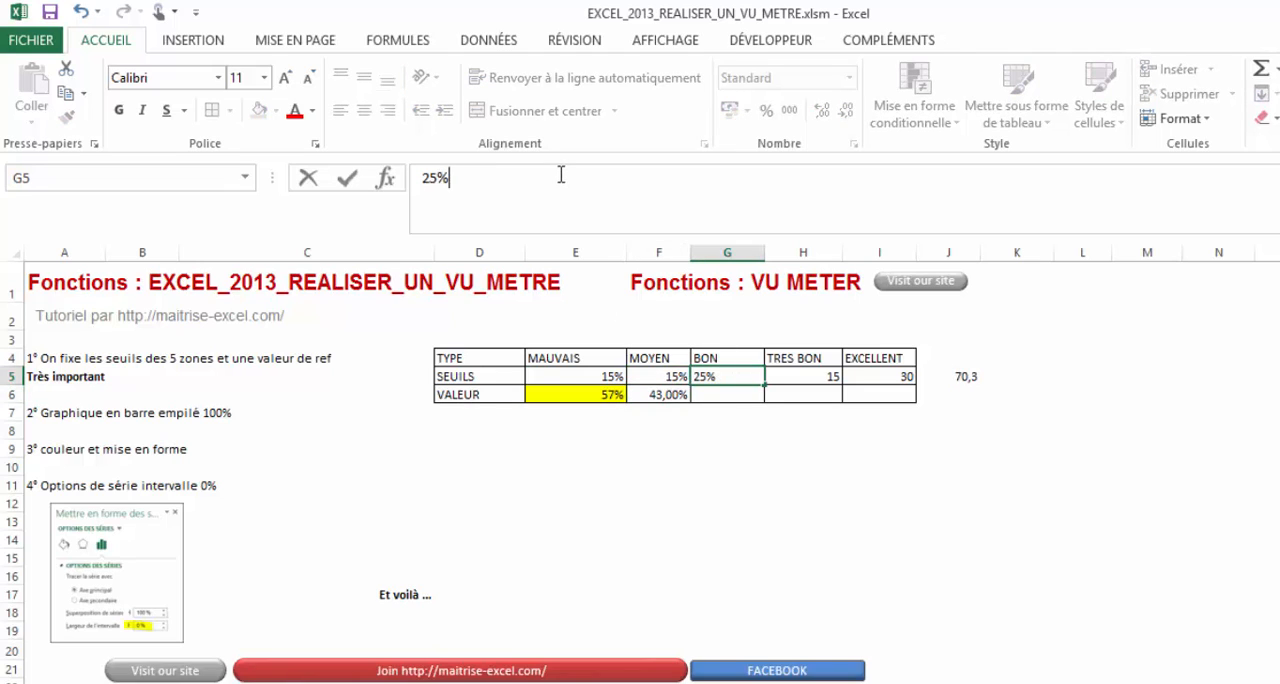
type("%")
key("Return")
left_click(806, 372)
left_click(579, 191)
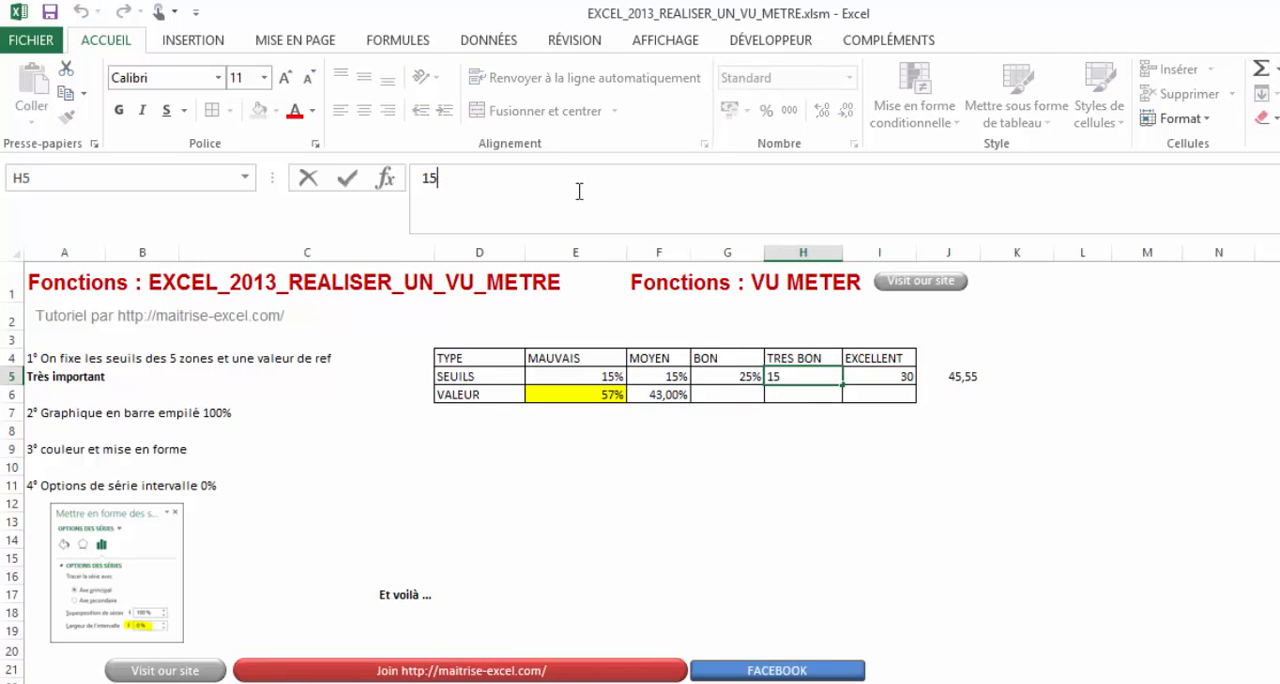
type("%7")
key("Return")
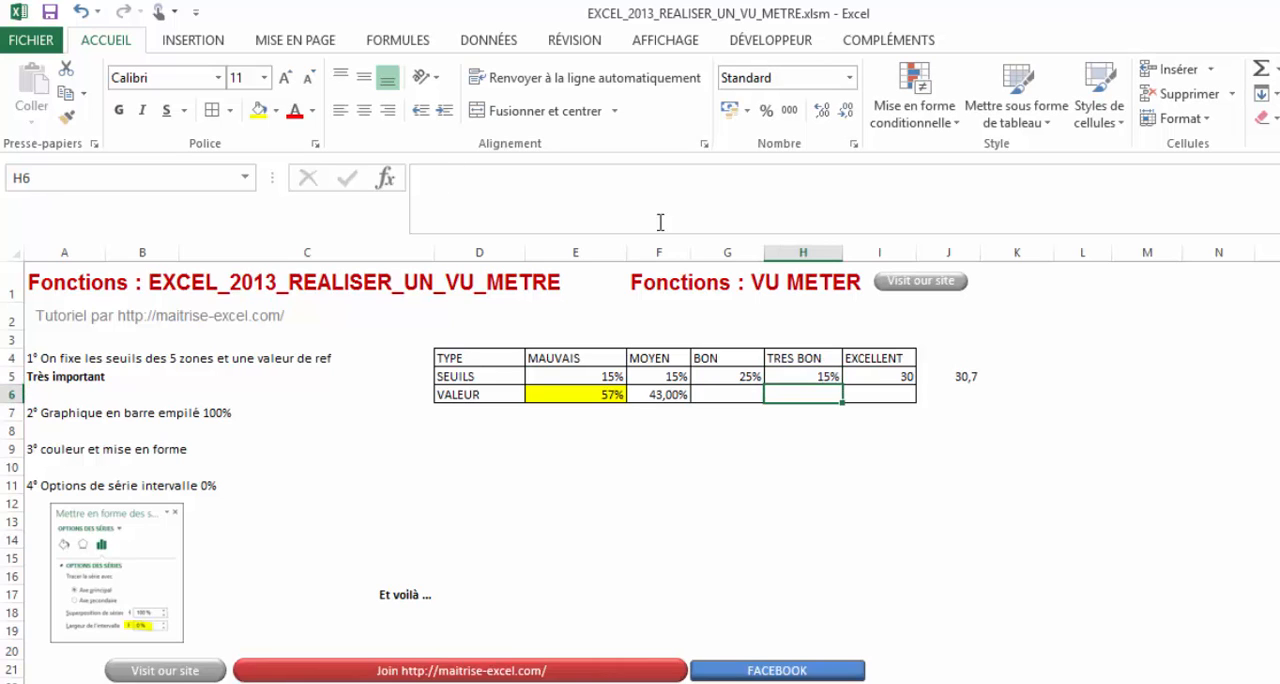
left_click(922, 377)
left_click(543, 197)
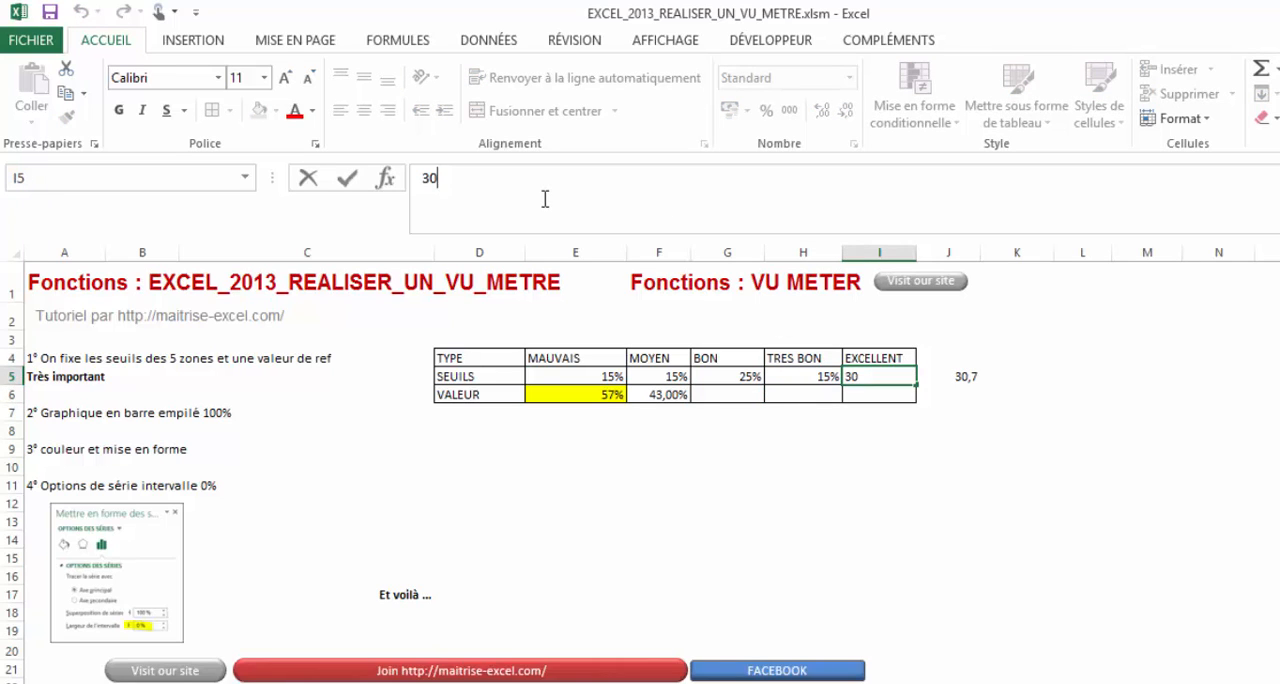
type("%")
key("Return")
left_click(1010, 520)
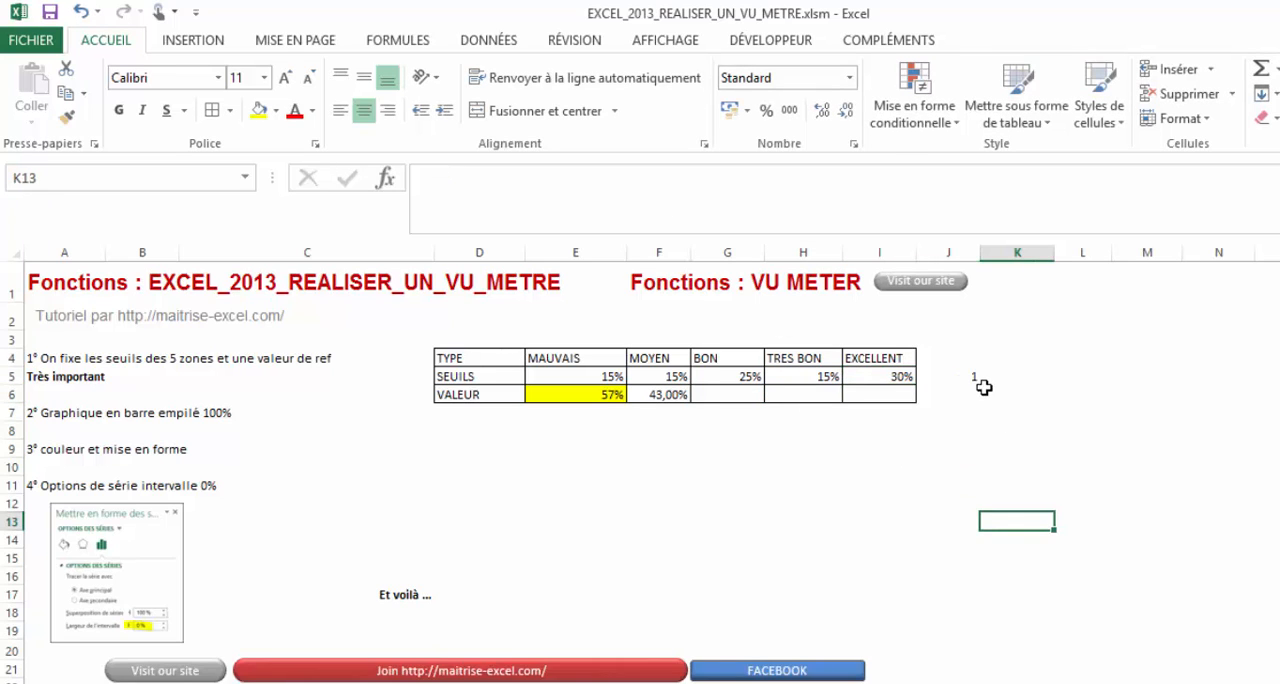
- Format the thresholds' sum in J5 as a percentage
left_click(984, 388)
left_click(972, 377)
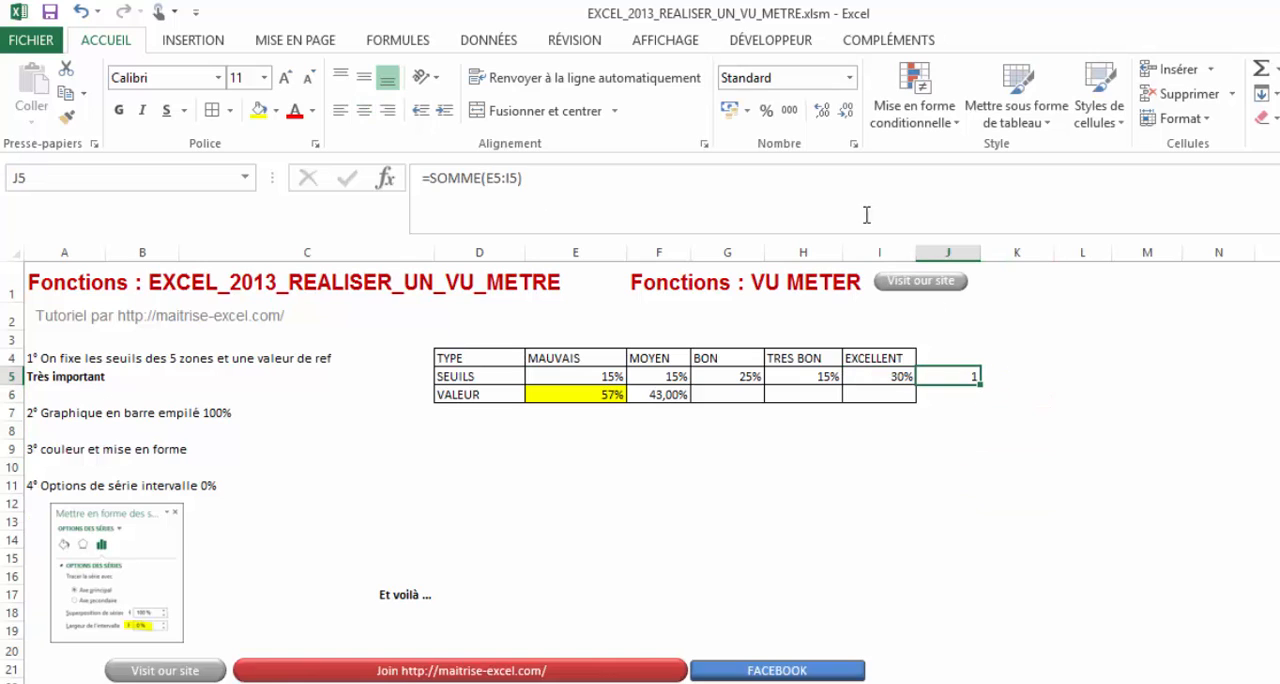
left_click(778, 116)
- Insert a 2D 100% stacked bar chart from the table D4:I6
left_click_drag(445, 358, 905, 392)
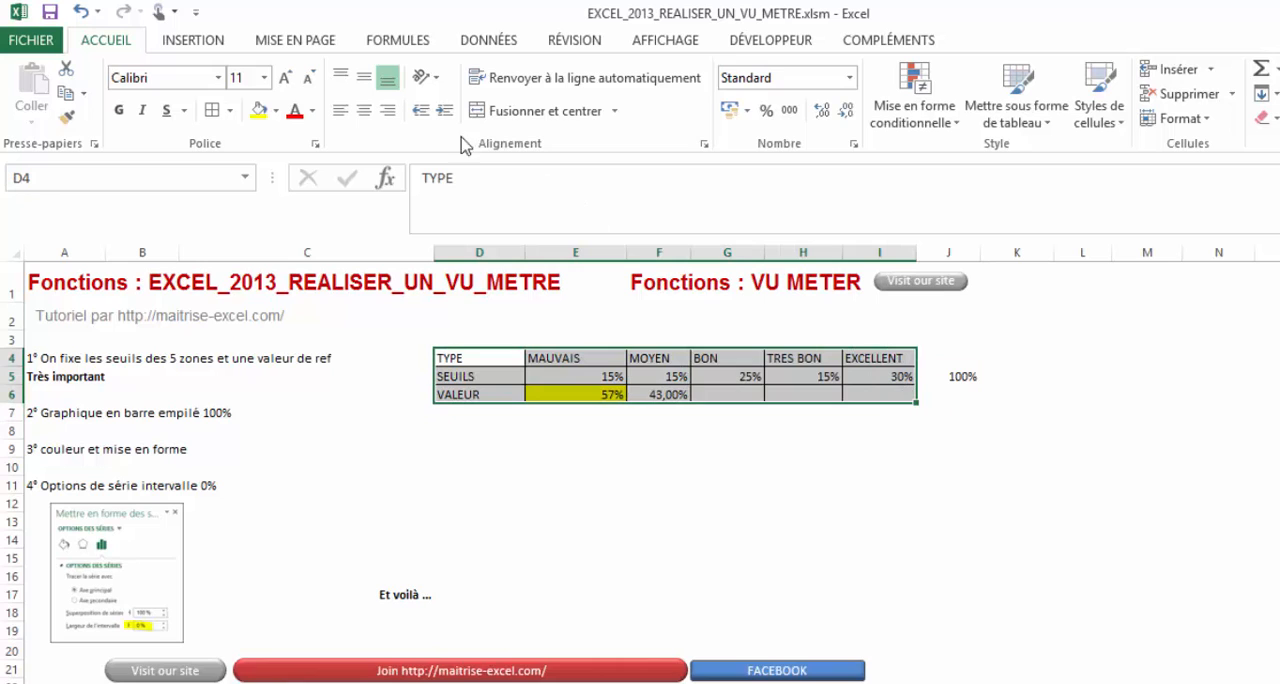
left_click(195, 41)
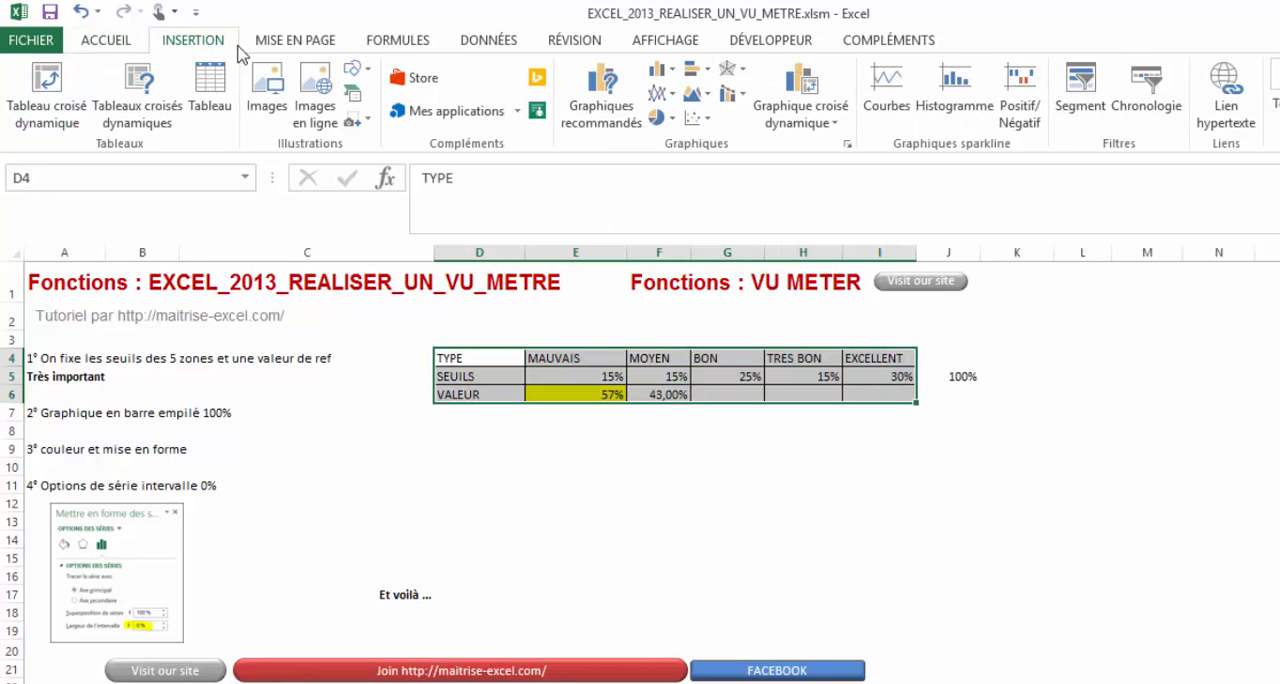
left_click(697, 68)
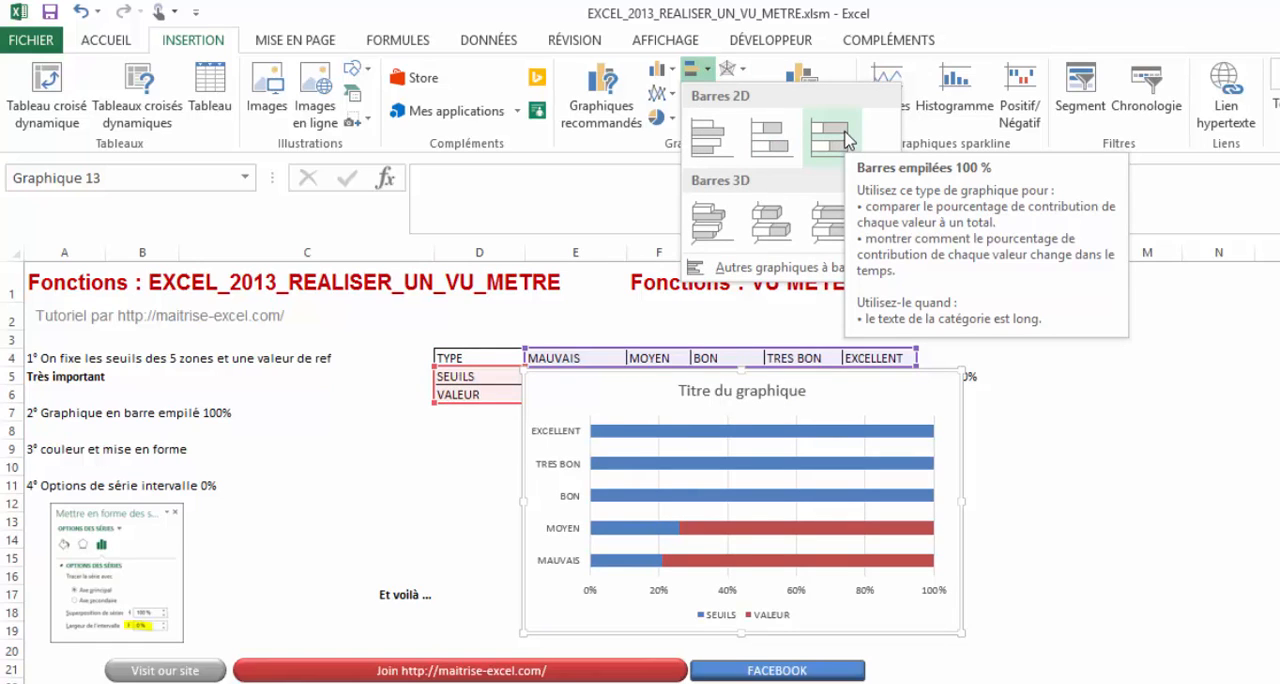
left_click(845, 140)
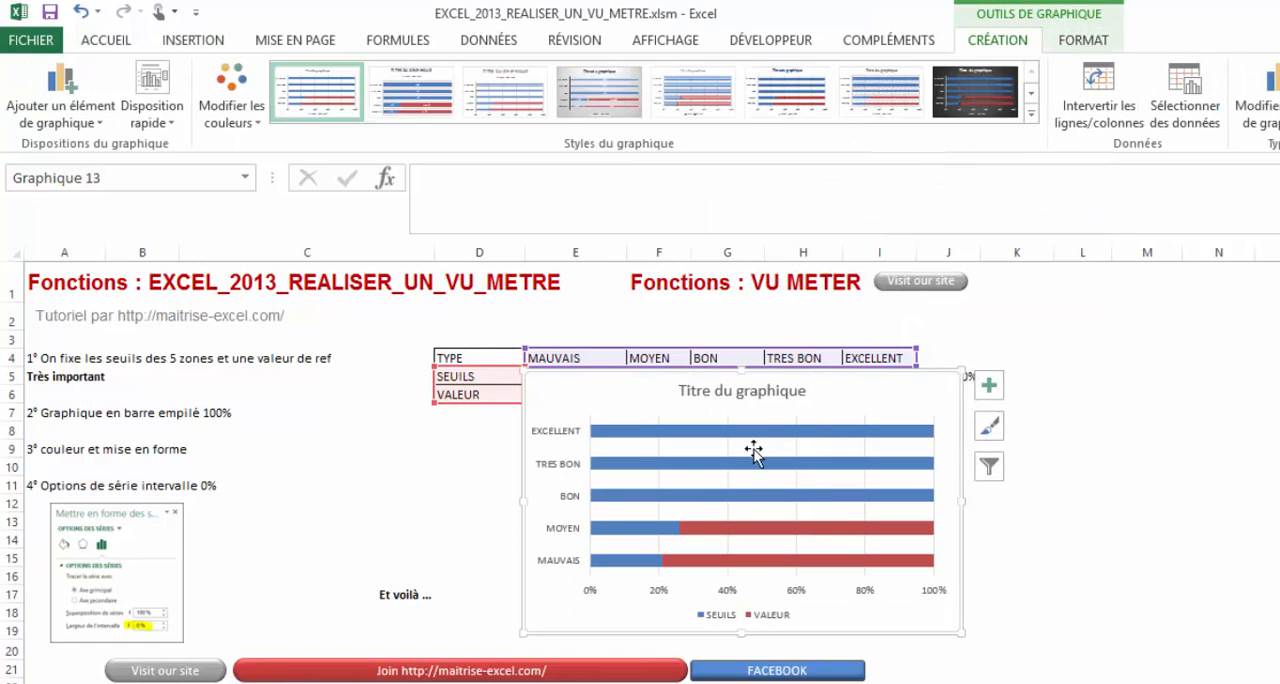
- Swap the chart's rows and columns and move the chart beside the table, starting at column K
left_click(1114, 124)
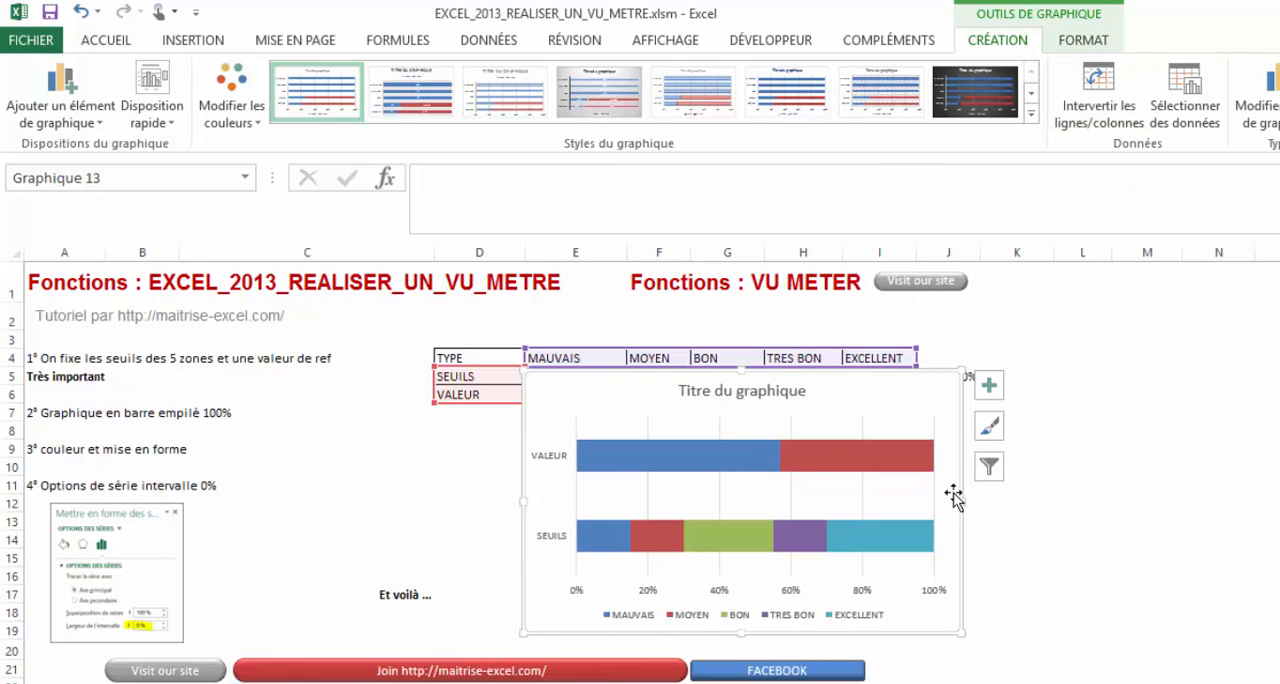
mouse_move(958, 500)
left_mouse_down()
mouse_move(1279, 440)
mouse_move(1279, 402)
mouse_move(957, 429)
mouse_move(1022, 394)
left_mouse_up()
scroll(640, 470, "left", 3)
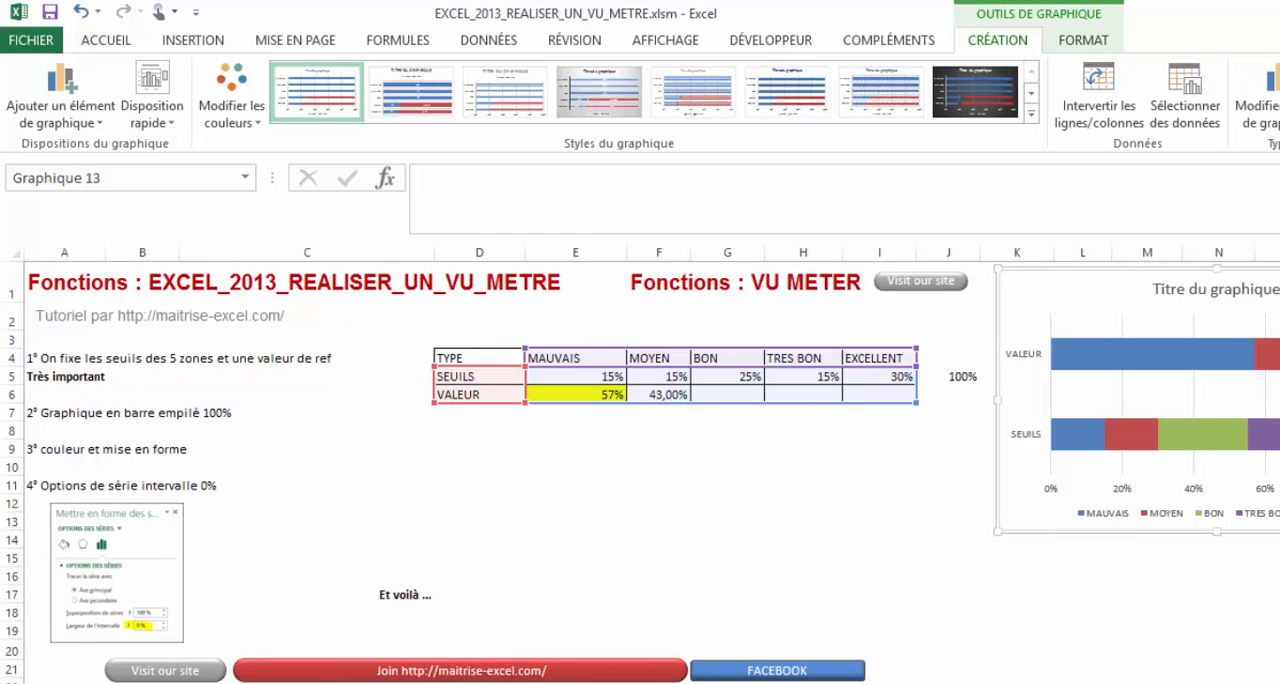
- Duplicate the table D4:J6 into D9:J11 with the VALEUR row placed above the SEUILS row
left_click(1065, 348)
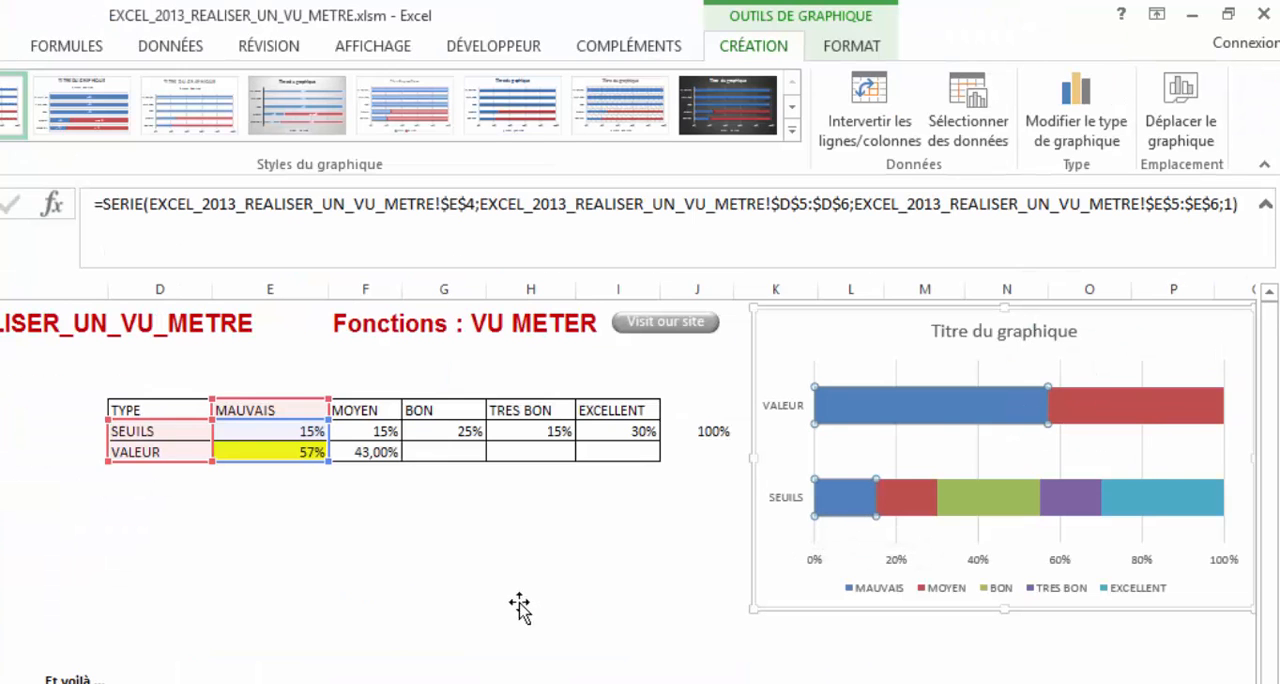
left_click(795, 536)
mouse_move(183, 413)
left_mouse_down()
mouse_move(657, 420)
mouse_move(185, 410)
left_mouse_up()
left_click_drag(730, 452, 166, 408)
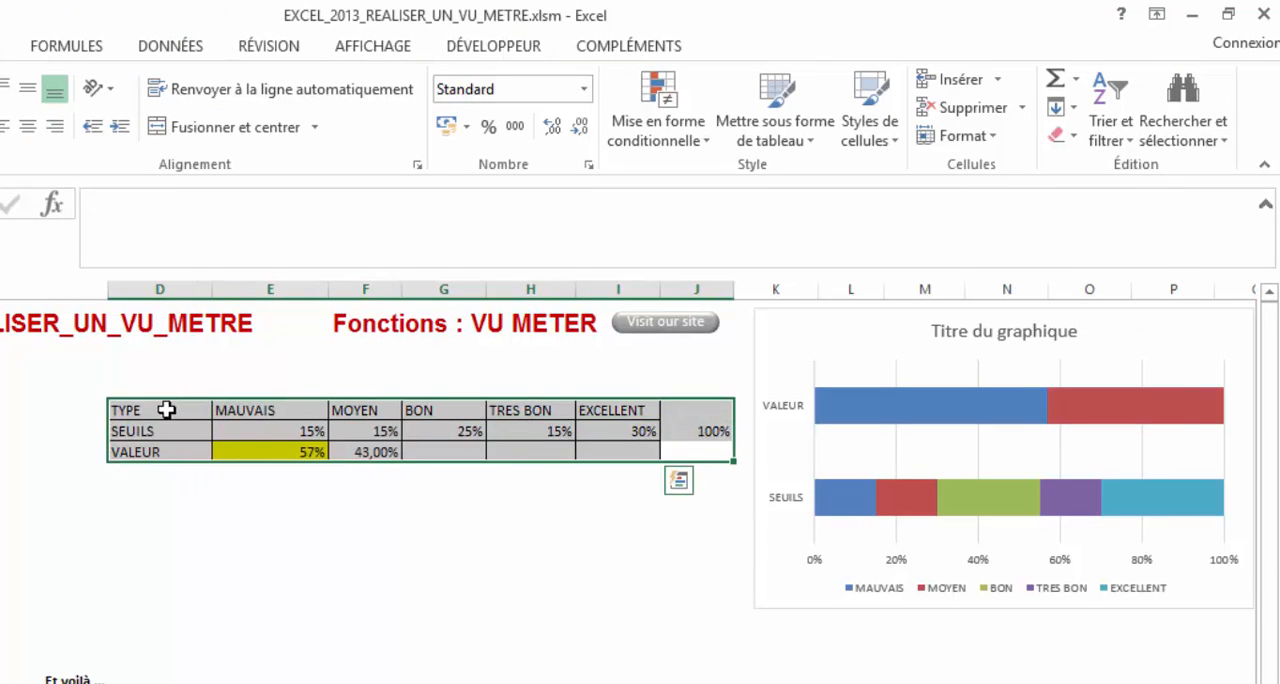
left_click_drag(177, 460, 711, 551)
key("ctrl+q")
left_click(163, 616)
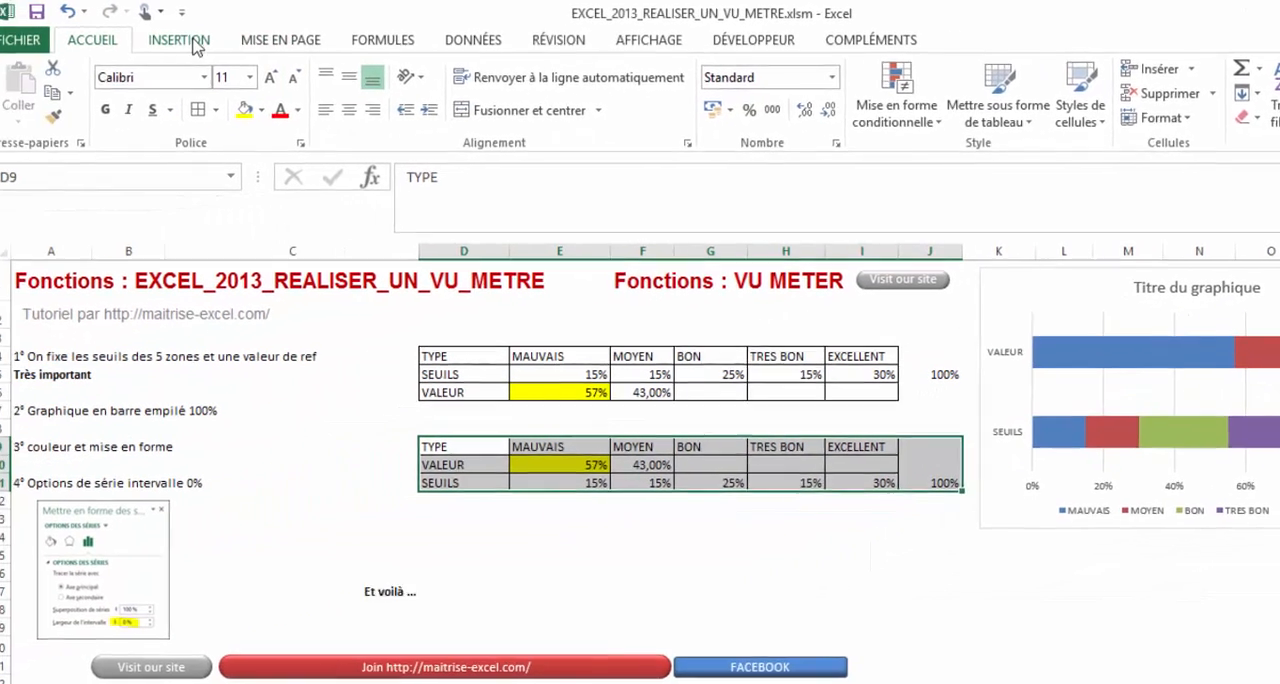
- Insert a 2D 100% stacked bar chart from the duplicated table D9:I11
left_click(192, 43)
left_click(745, 545)
left_click_drag(870, 482, 473, 444)
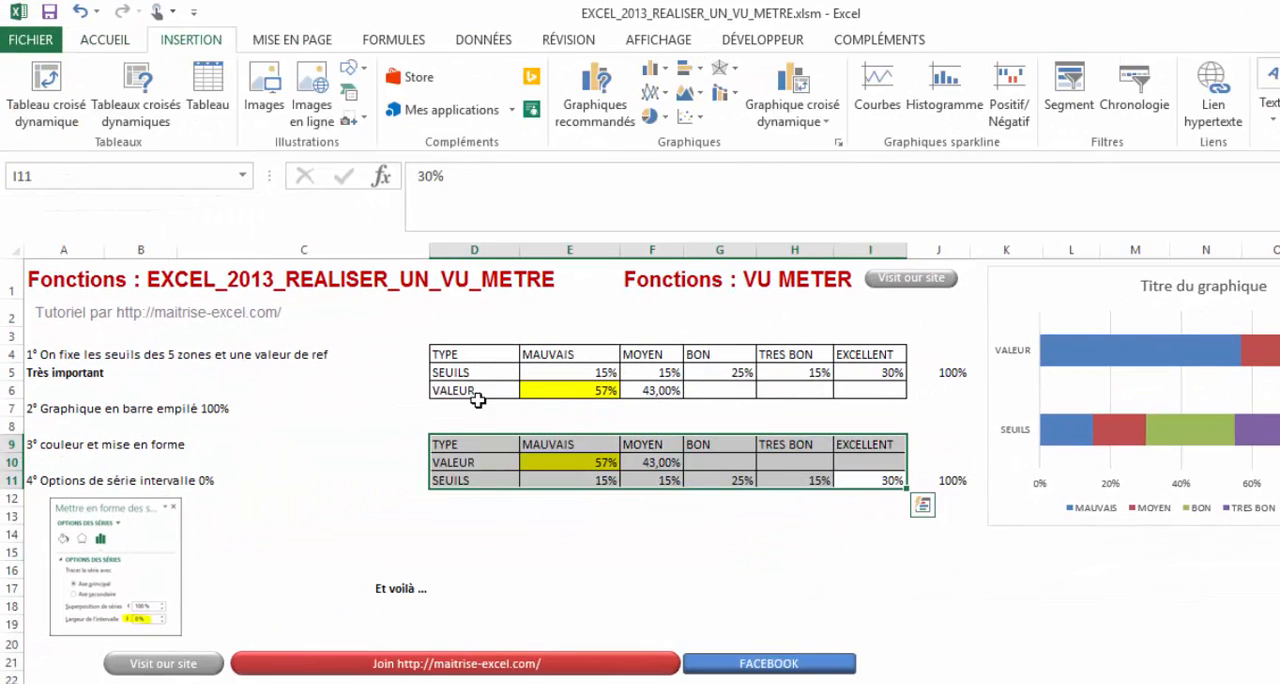
left_click(688, 68)
left_click(828, 136)
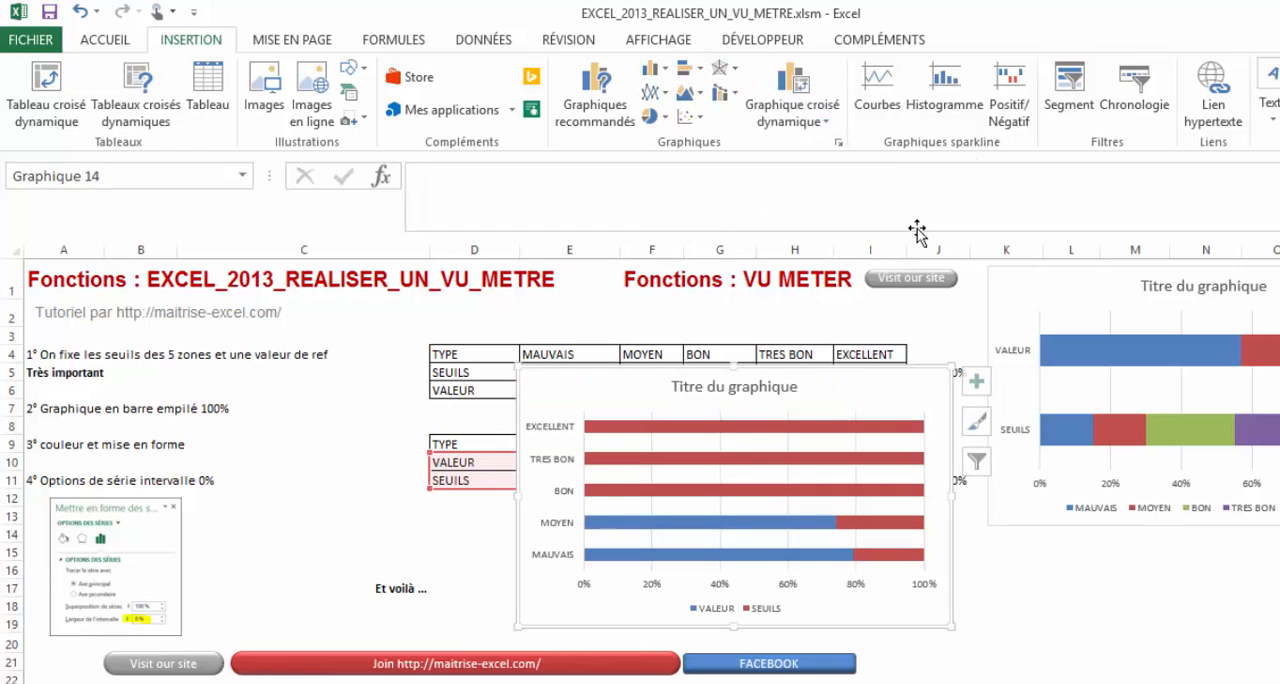
- Swap the second chart's rows and columns and move it directly below the first chart
left_click(1108, 113)
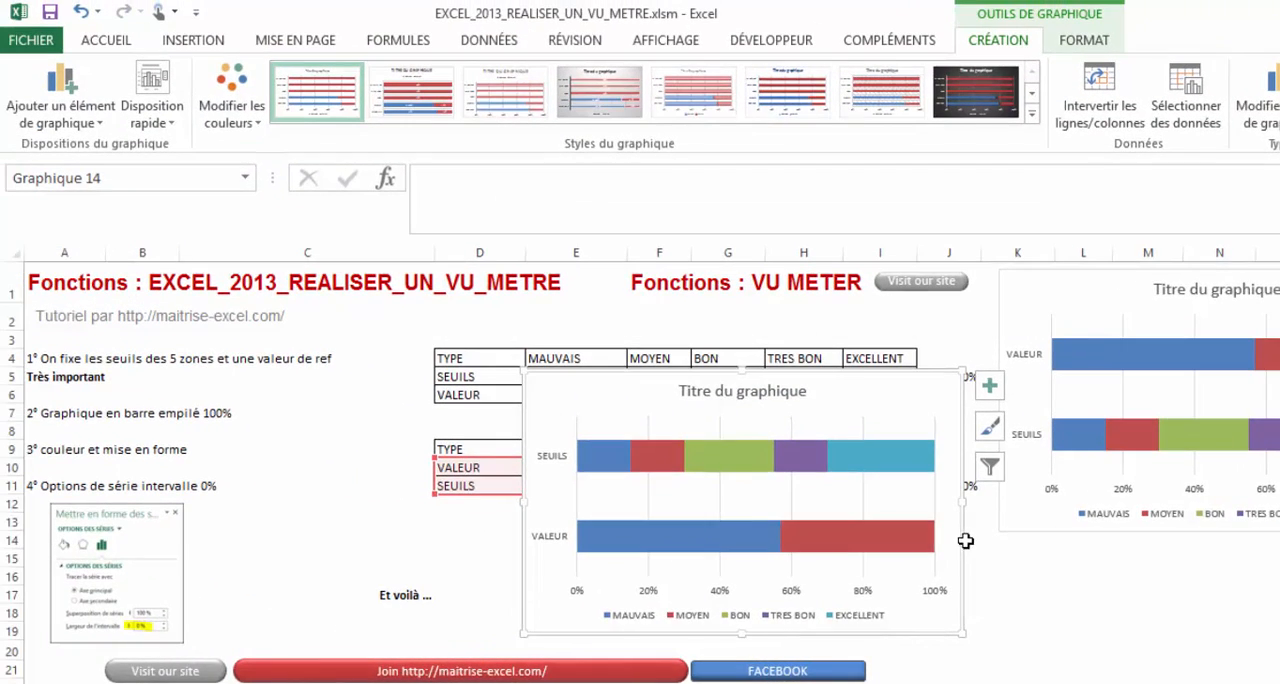
left_click_drag(727, 521, 1057, 678)
left_click(697, 587)
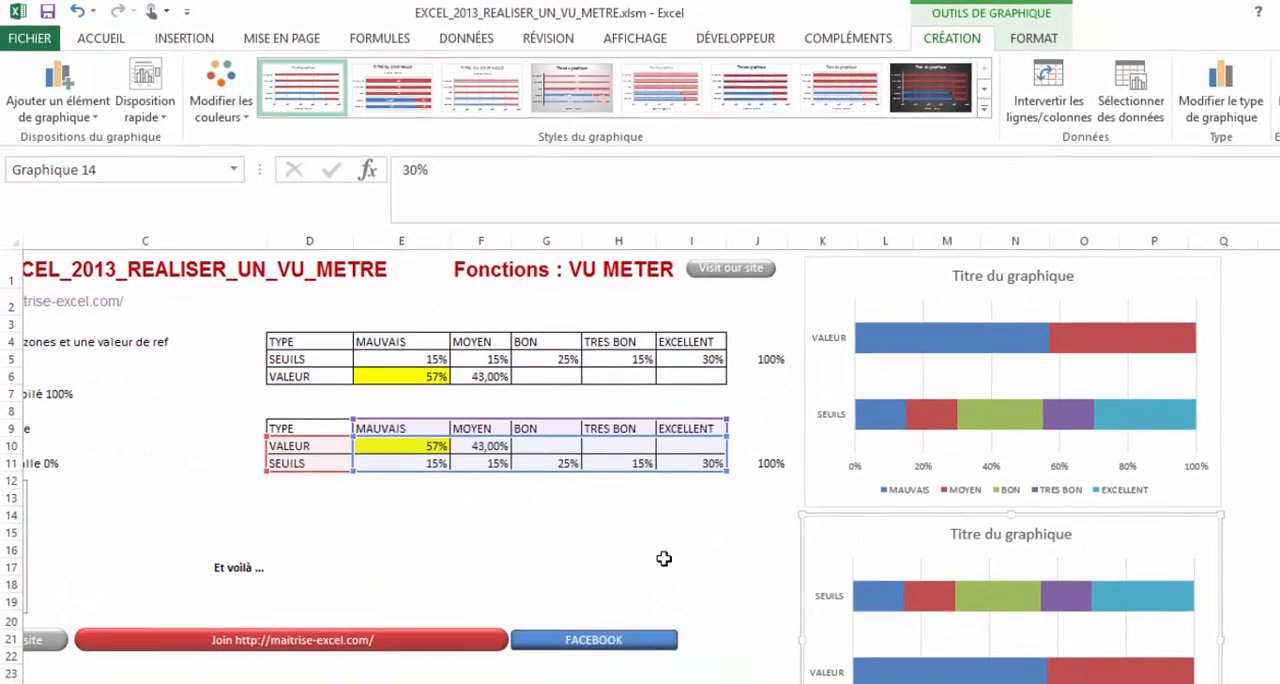
- Copy the duplicated table D9:I11 and paste it transposed at A1 of the Feuil1 sheet
left_click(690, 463)
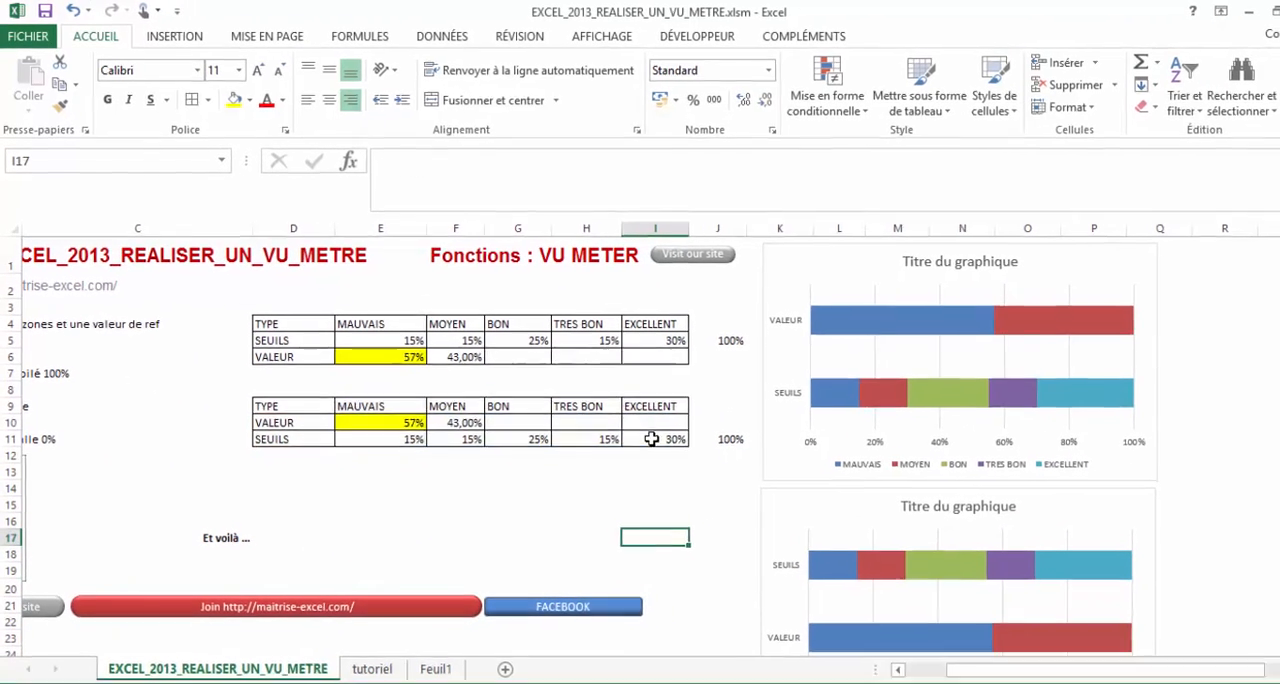
left_click_drag(690, 463, 298, 428)
key("ctrl+c")
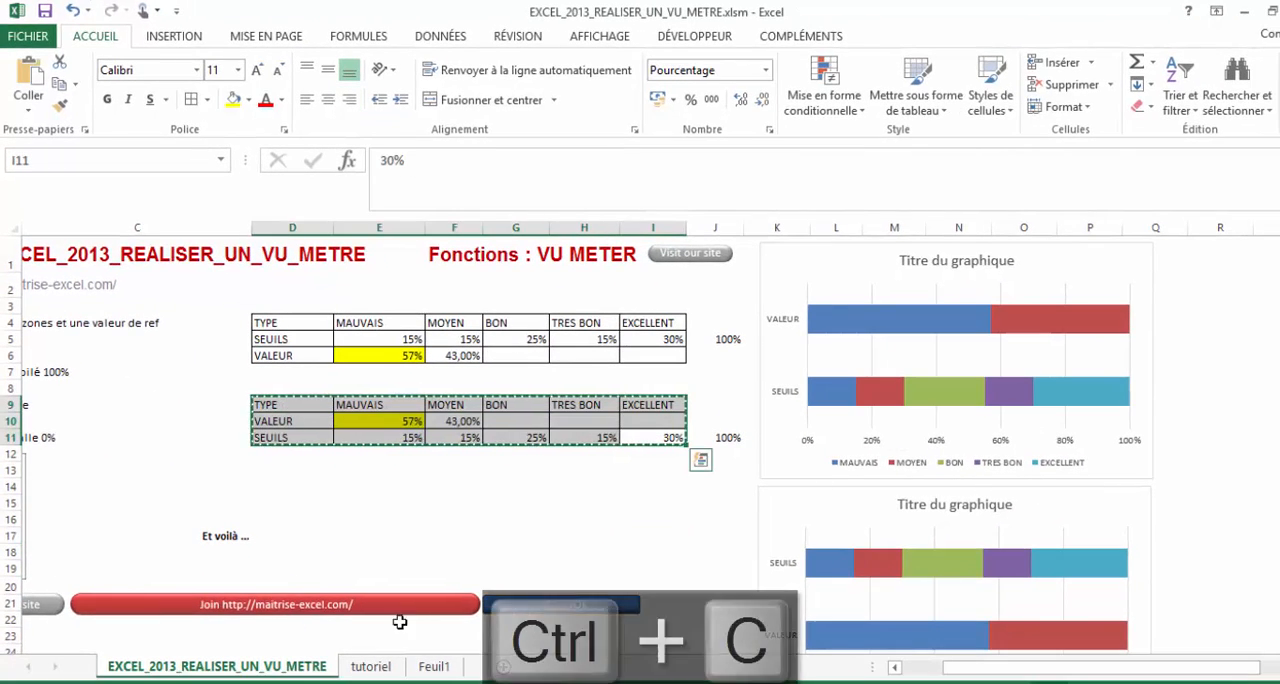
left_click(434, 666)
left_click(90, 256)
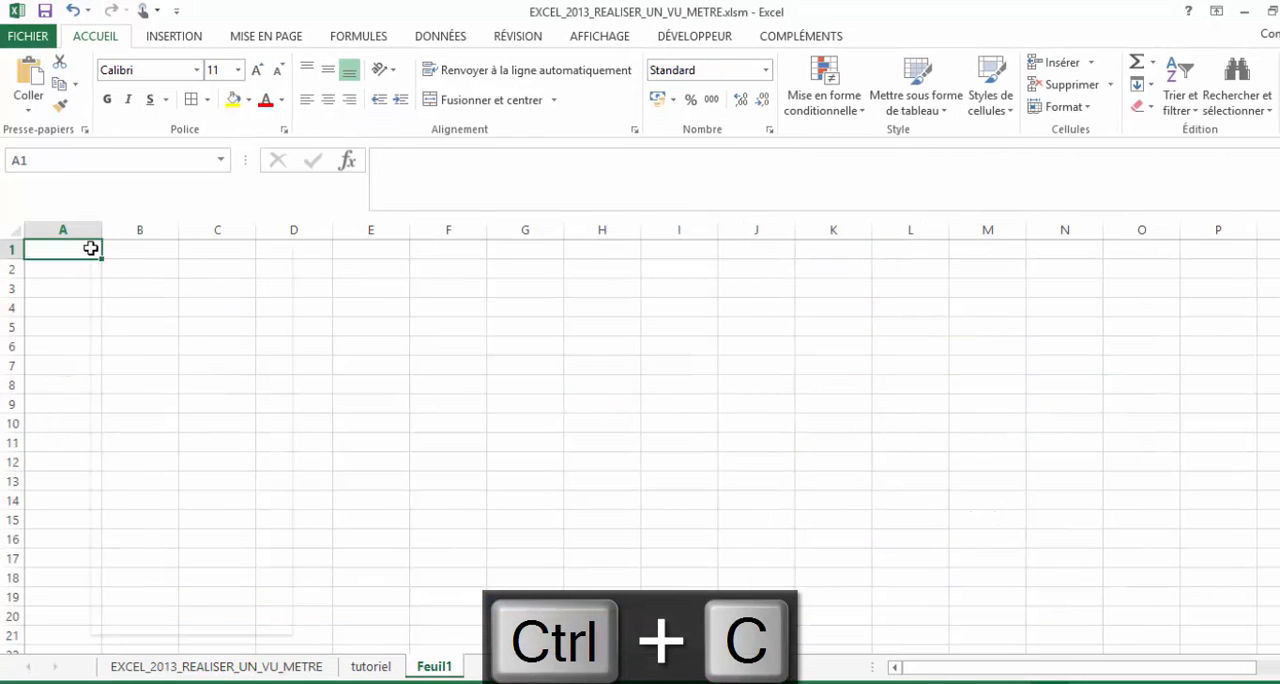
right_click(90, 256)
left_click(220, 334)
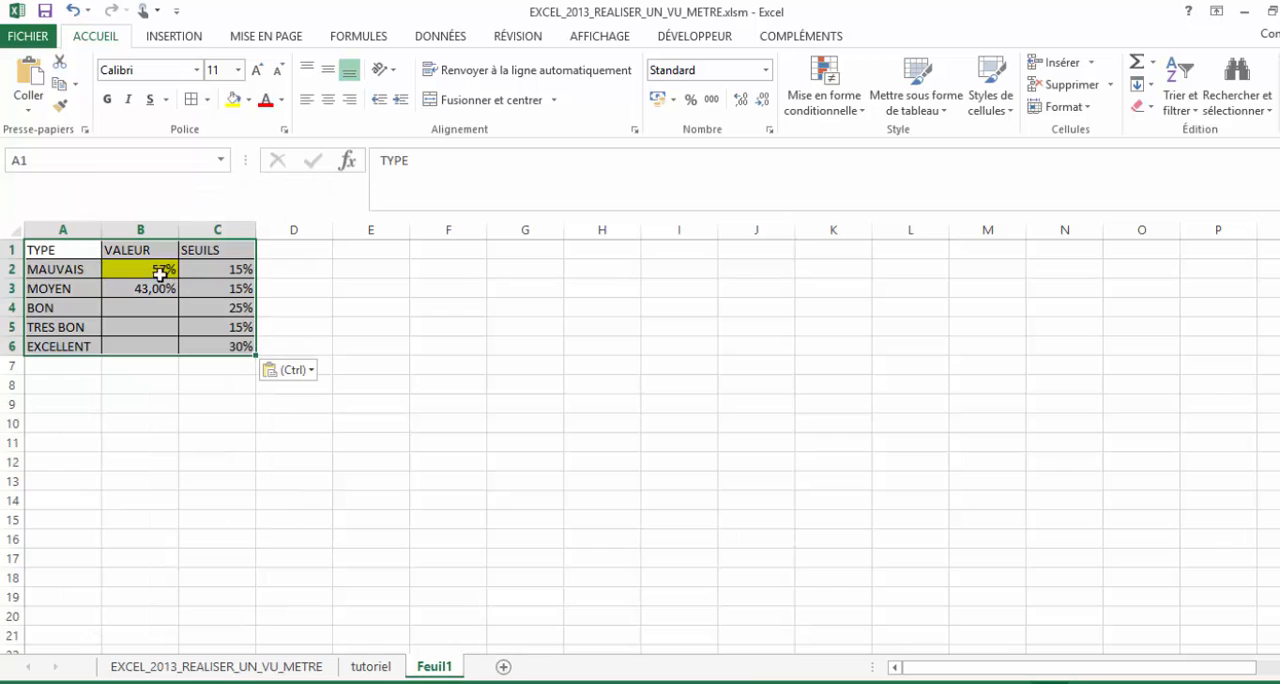
- Insert a 2D 100% stacked bar chart from A1:C6 on Feuil1 and swap its rows and columns
left_click(77, 327)
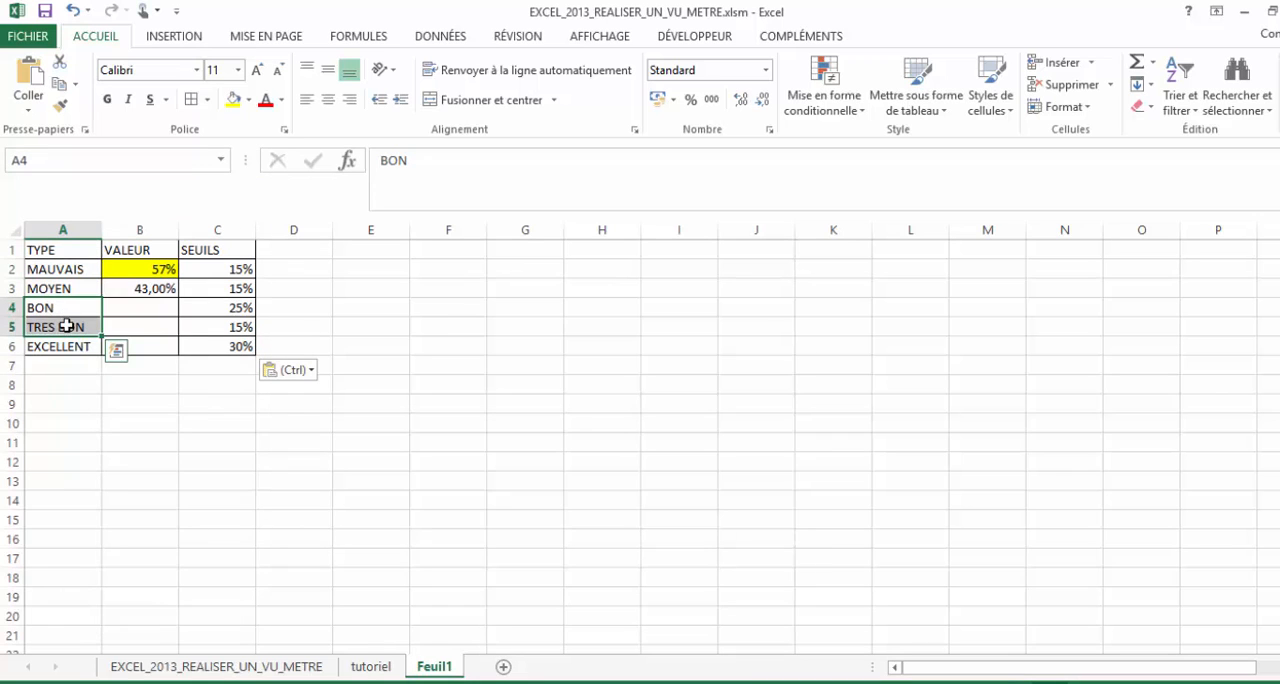
left_click(74, 369)
mouse_move(69, 251)
left_mouse_down()
mouse_move(190, 332)
mouse_move(200, 357)
mouse_move(64, 257)
left_mouse_up()
left_click(189, 357)
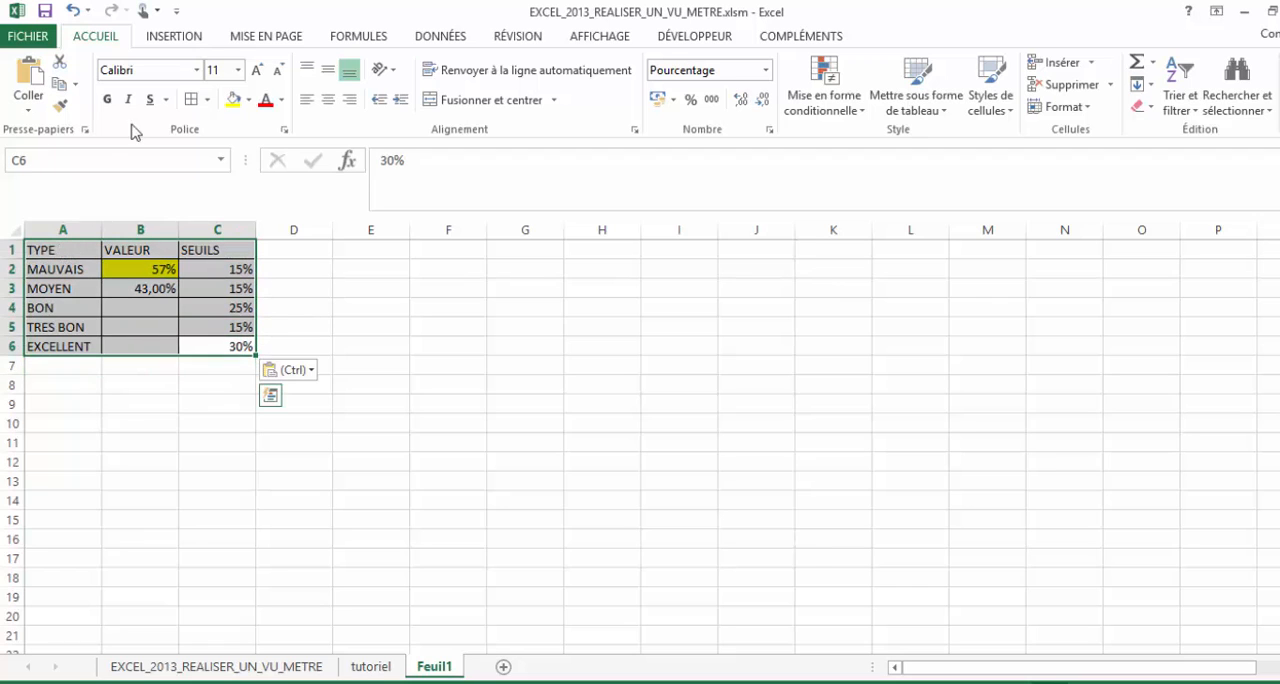
left_click(175, 36)
left_click(628, 72)
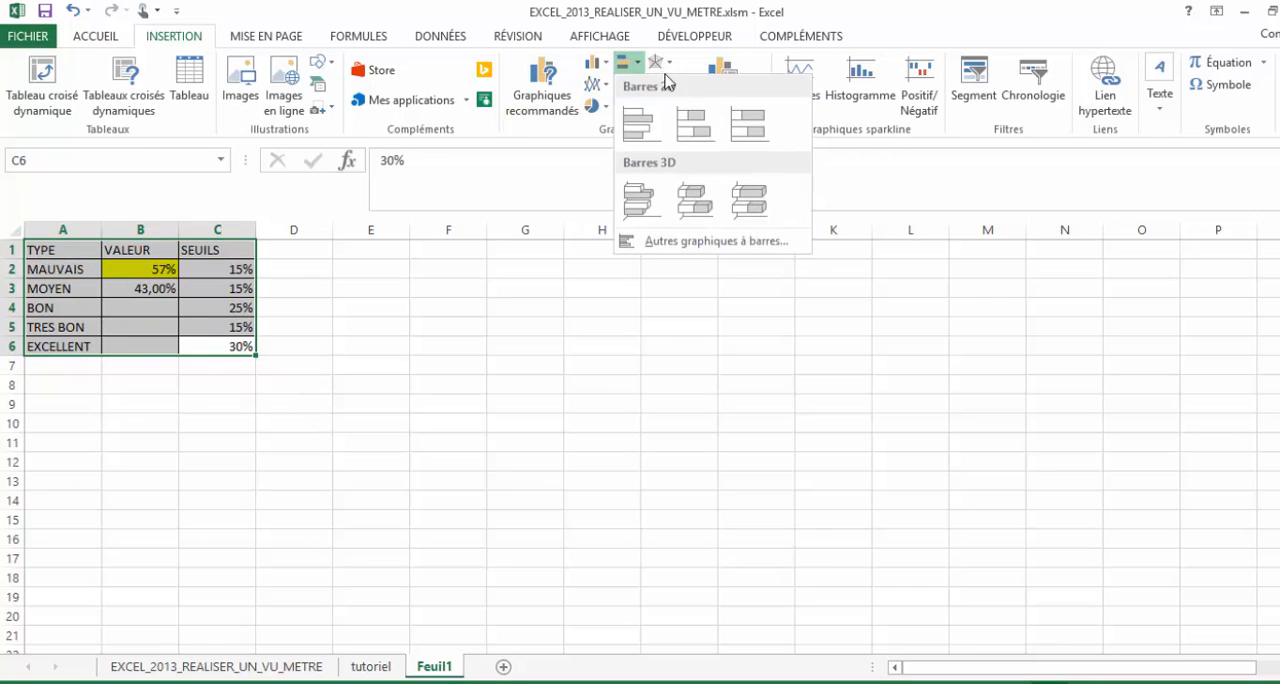
left_click(748, 120)
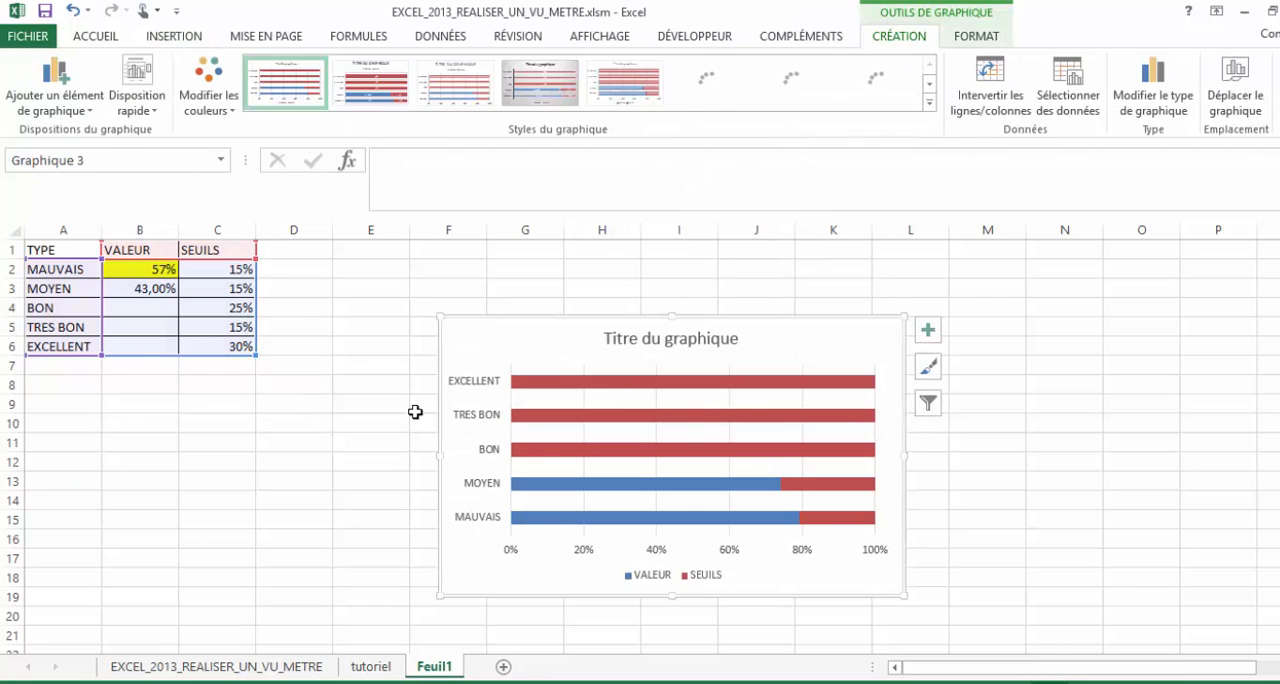
left_click(990, 86)
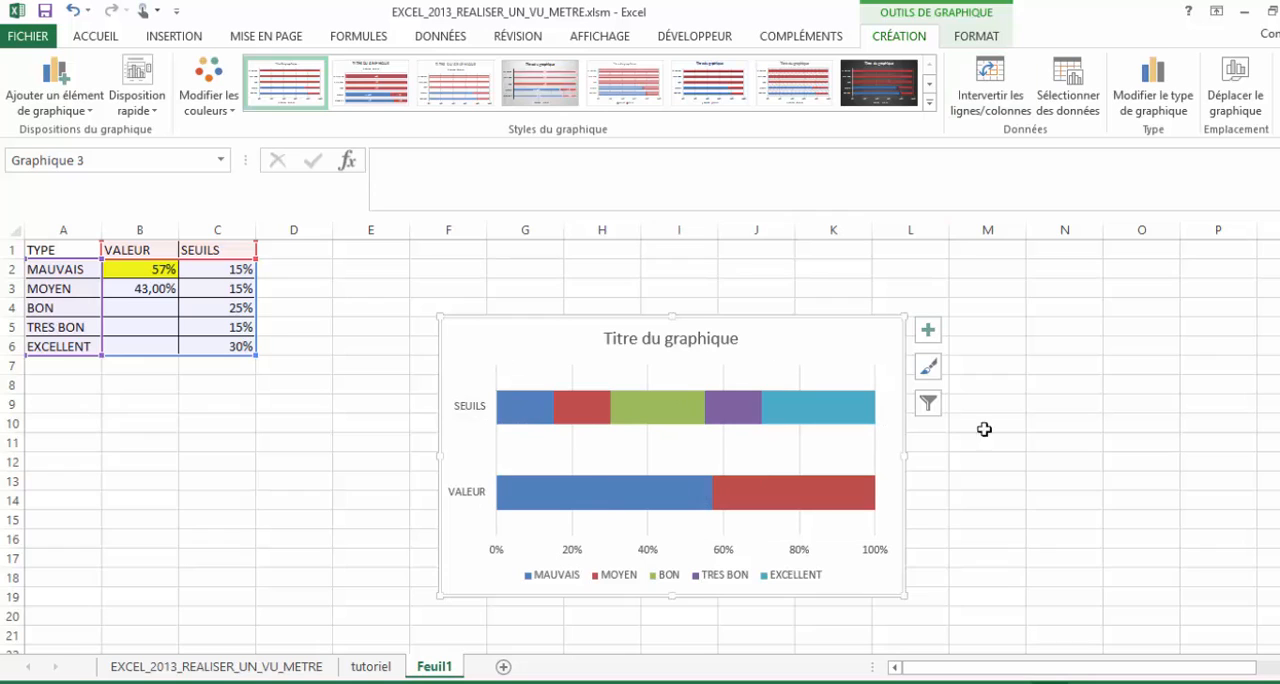
left_click(1144, 517)
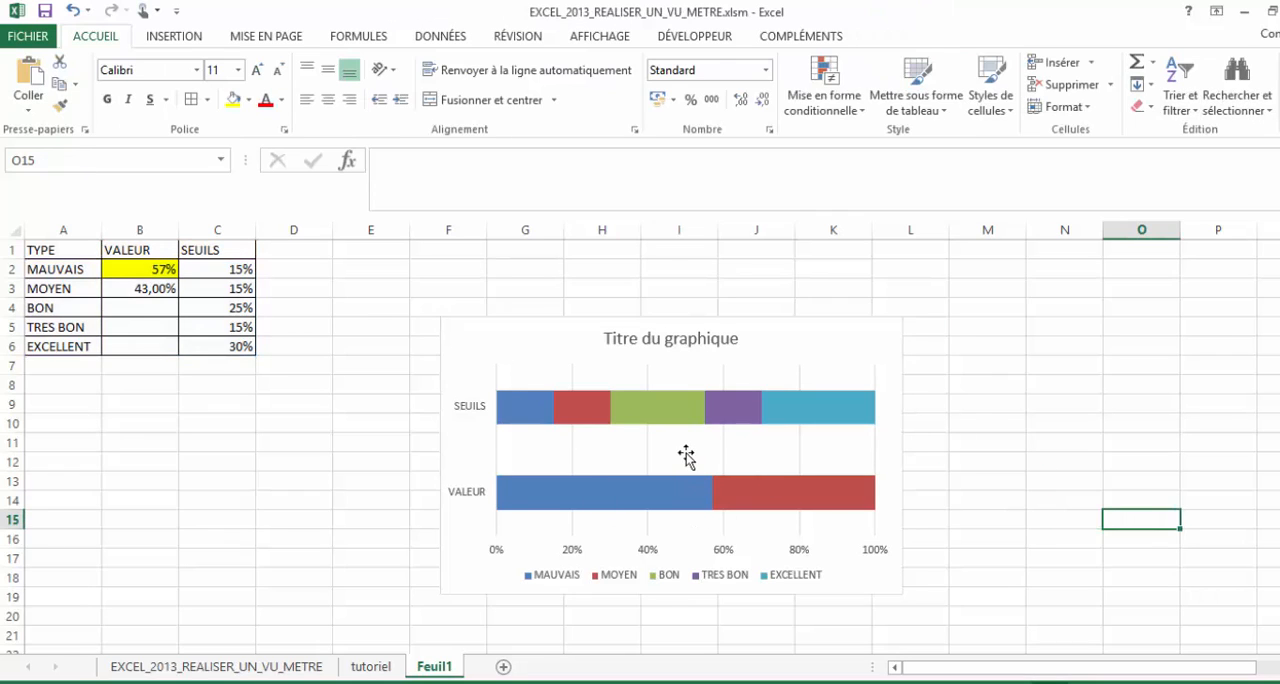
- Set the gap width of the chart's data series to 0 %
left_click(686, 453)
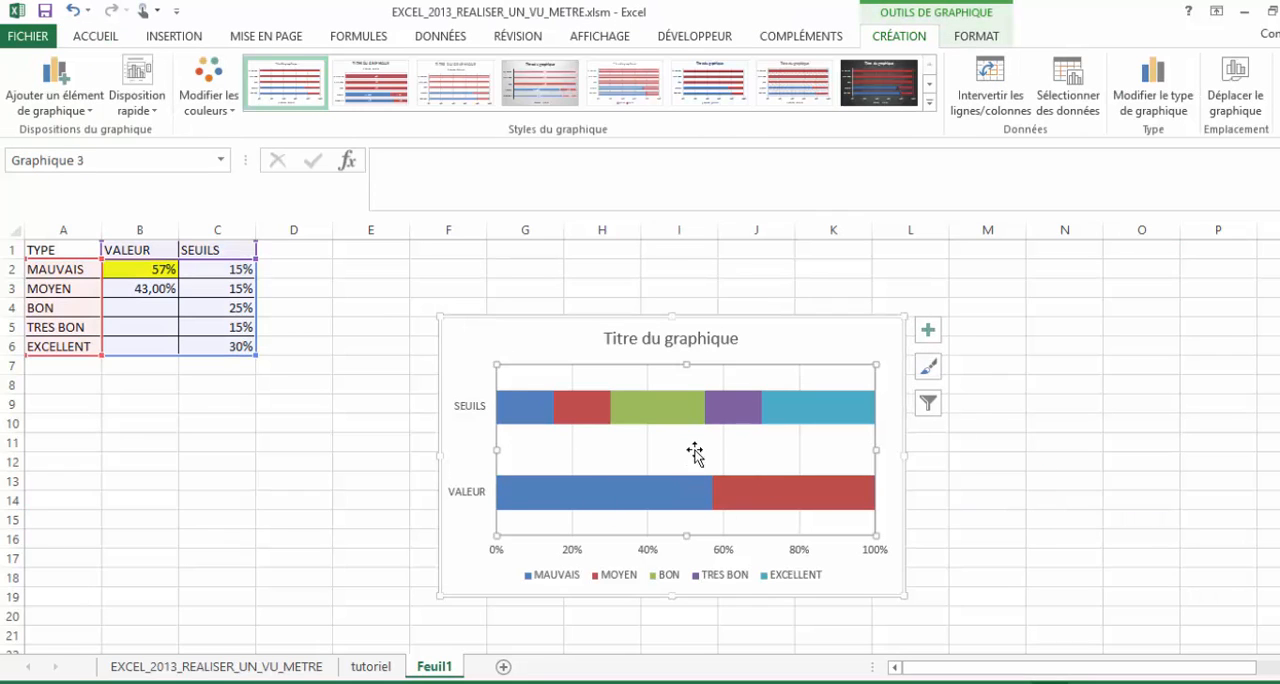
left_click(735, 511)
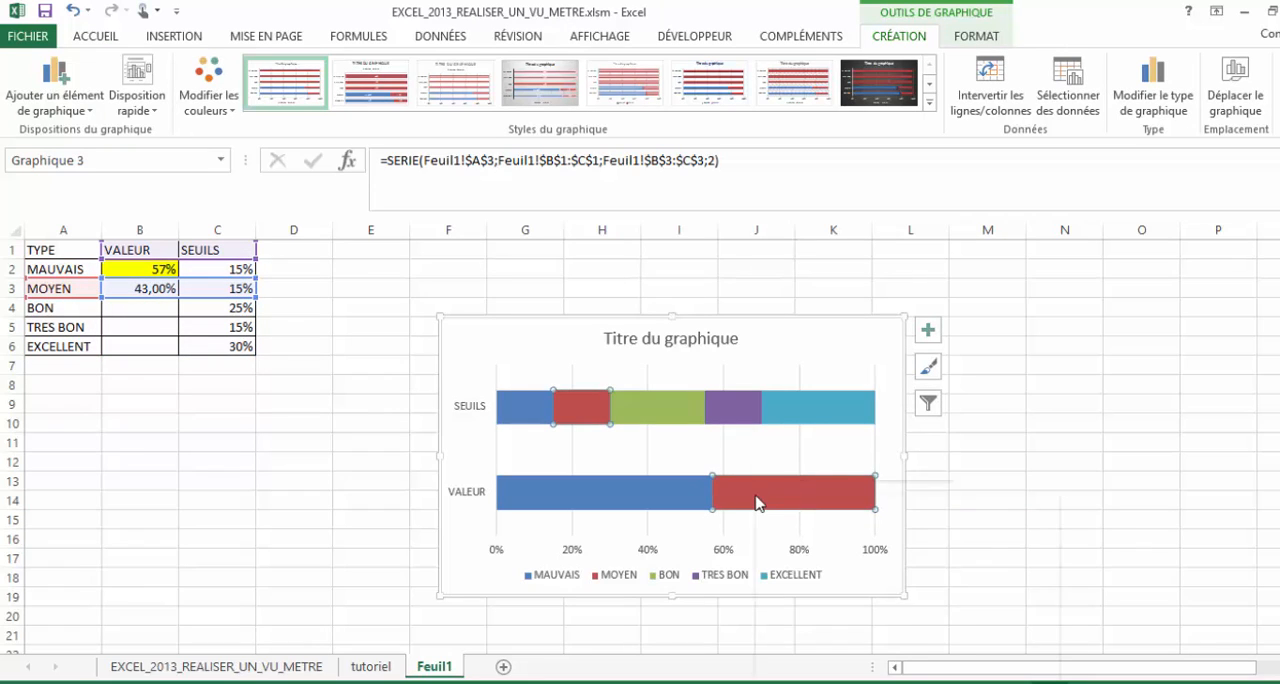
right_click(756, 497)
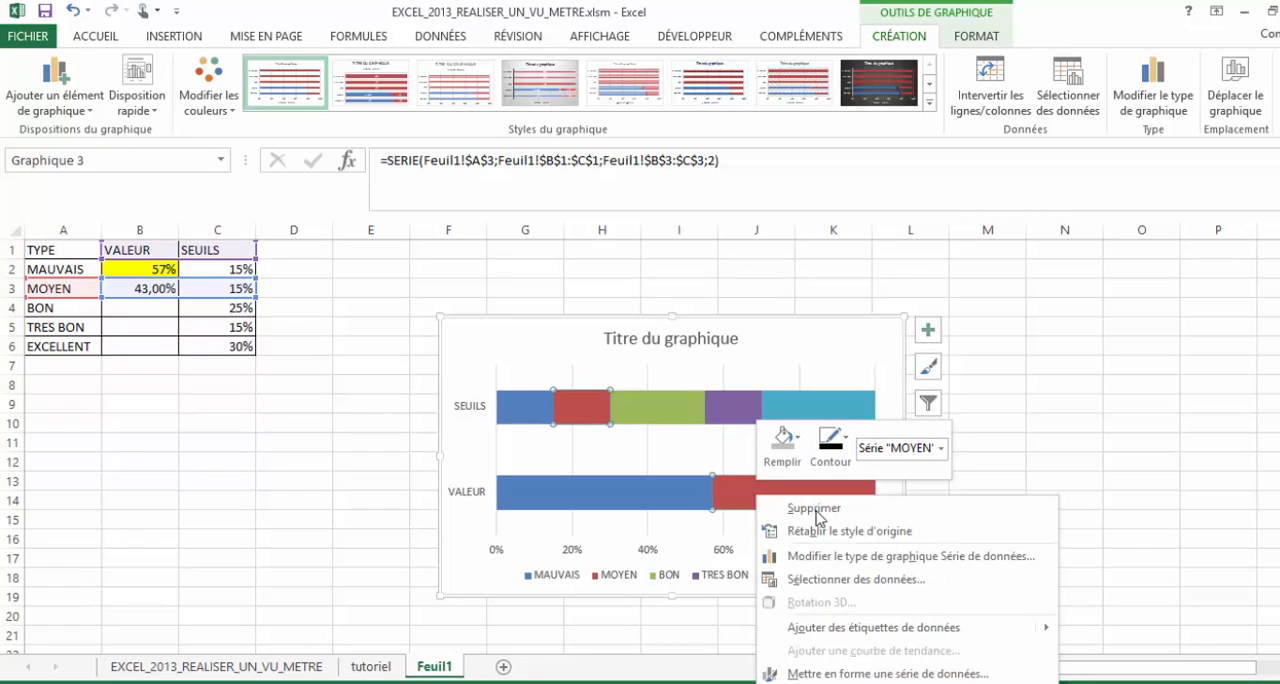
left_click(888, 675)
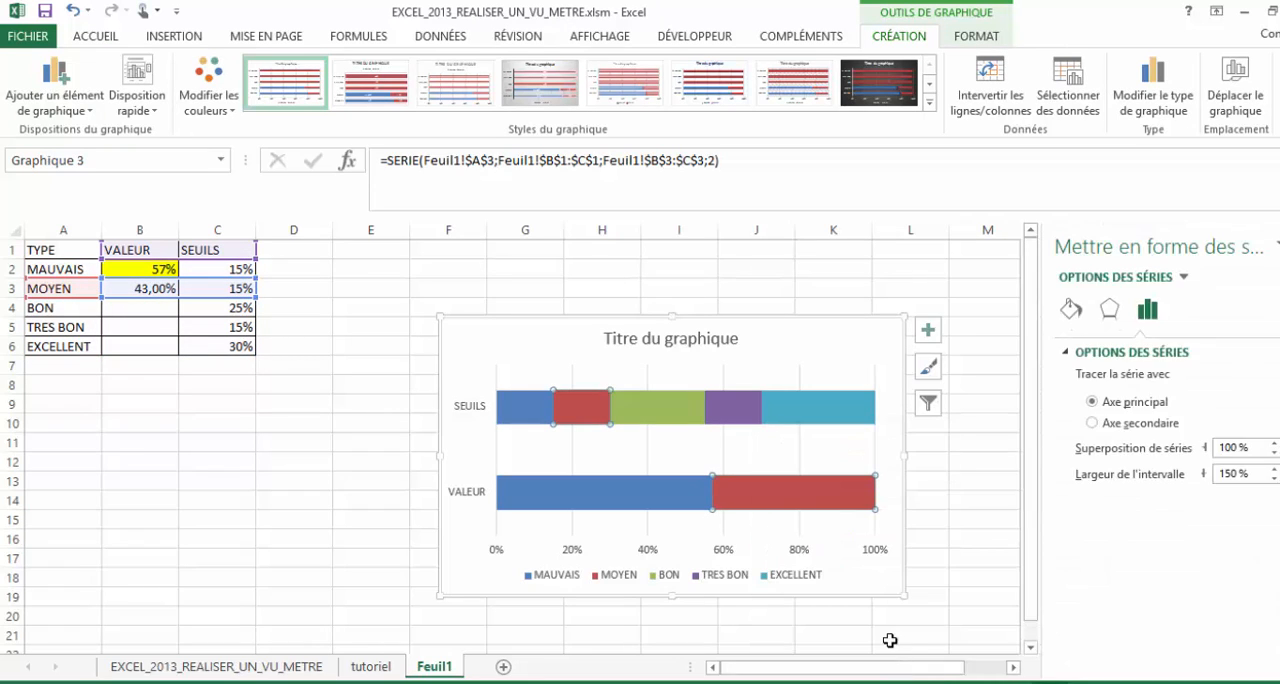
left_click_drag(1234, 473, 1183, 472)
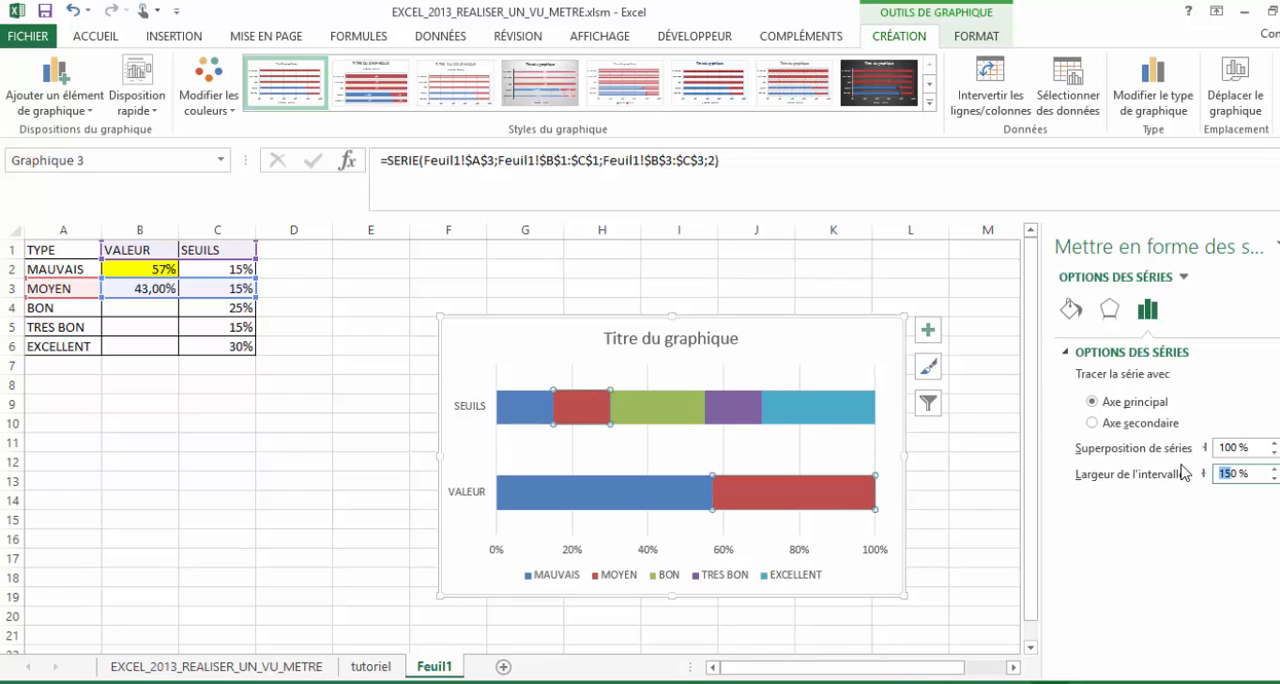
type("0")
key("Return")
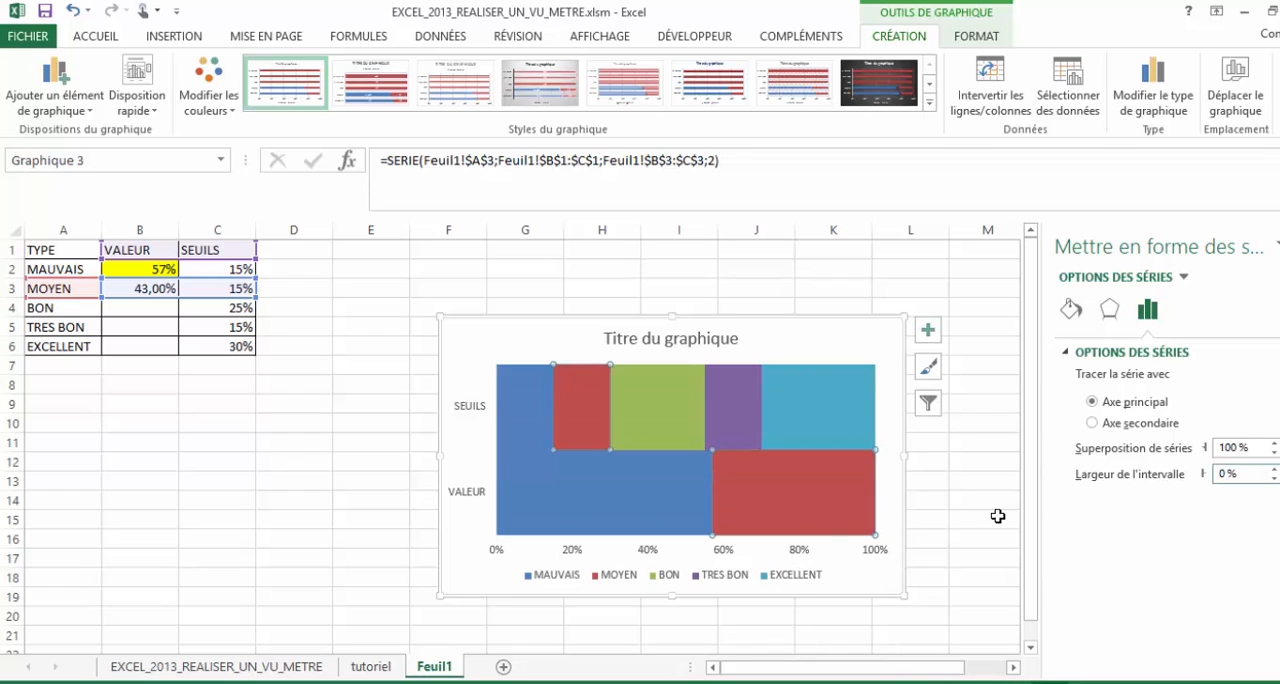
left_click(925, 519)
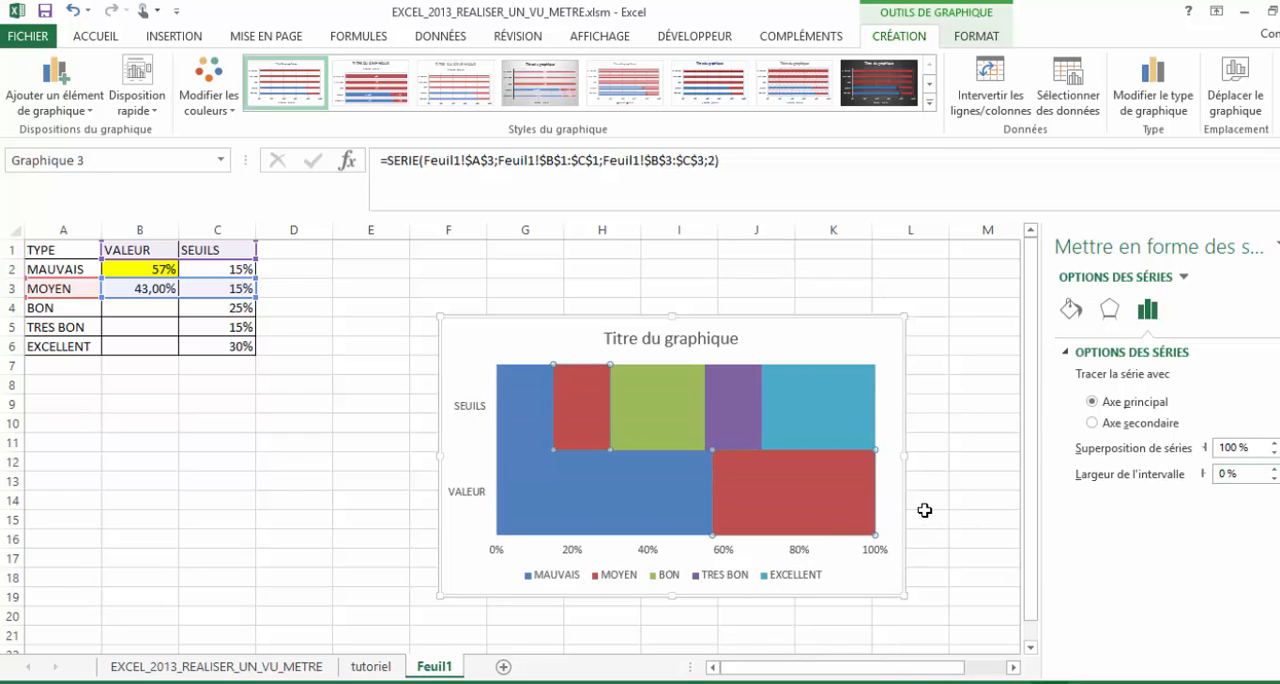
- Apply a black outline to the MOYEN, EXCELLENT, TRES BON, BON and MAUVAIS series of the chart
left_click(693, 507)
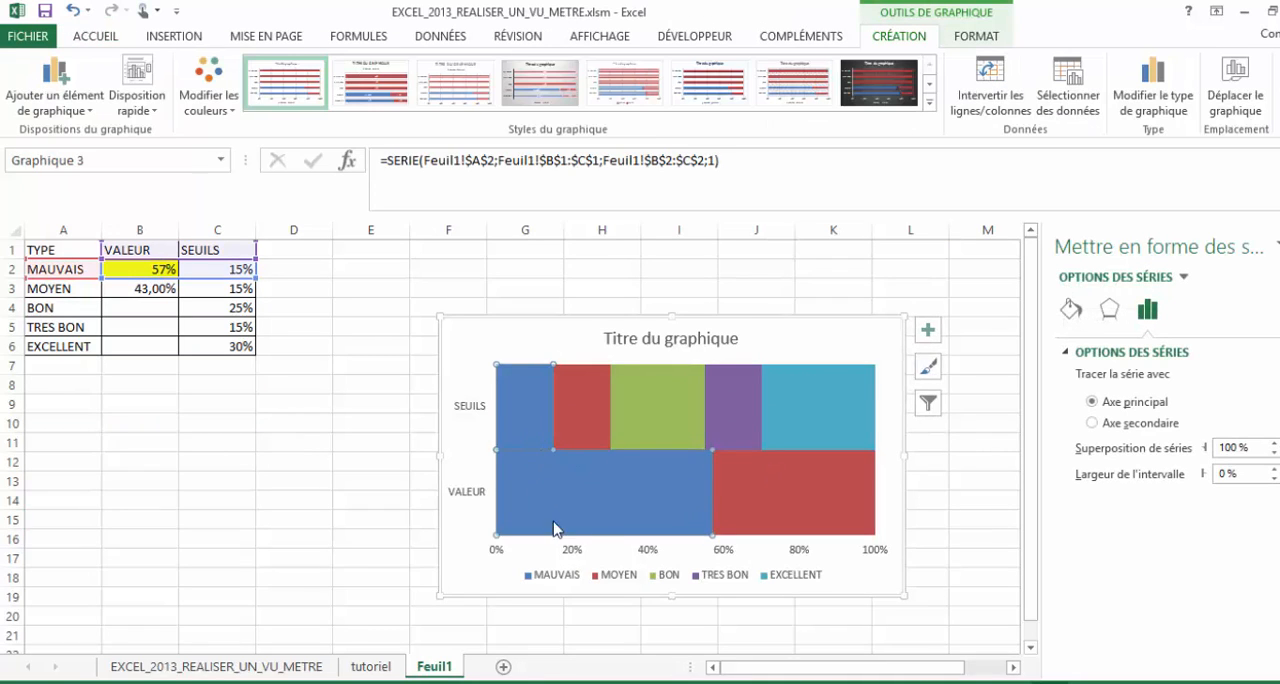
left_click(603, 518)
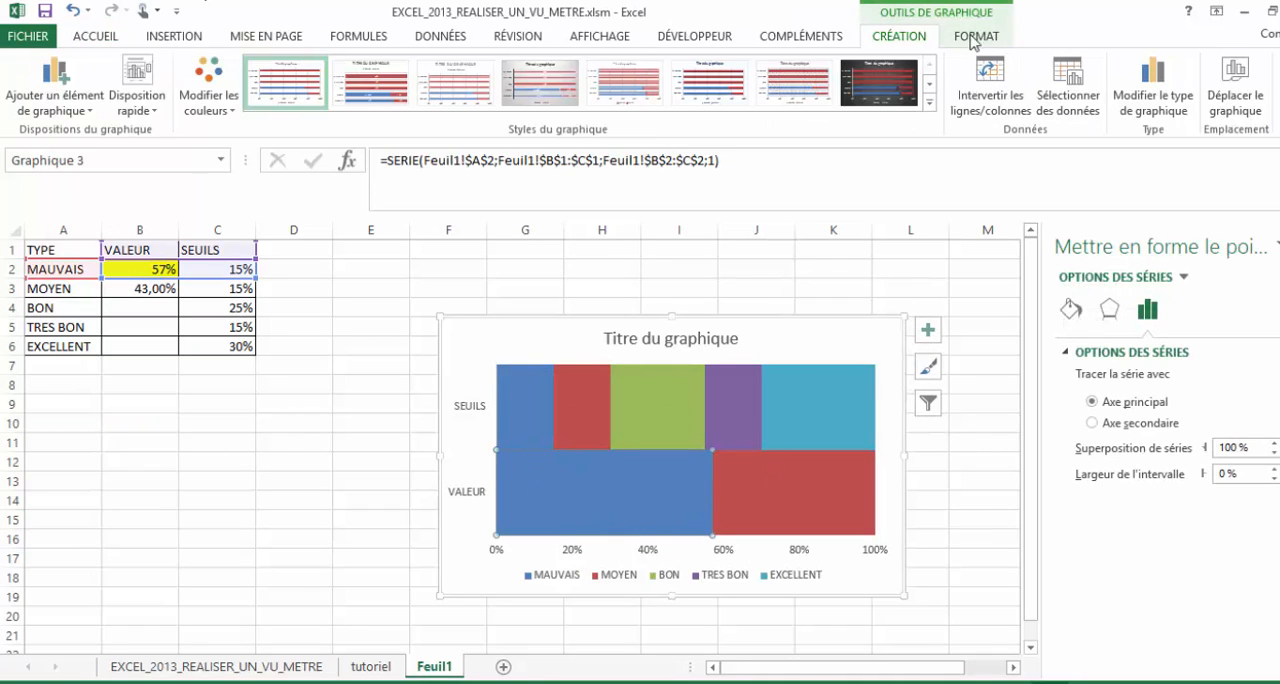
left_click(780, 468)
left_click(529, 87)
left_click(824, 415)
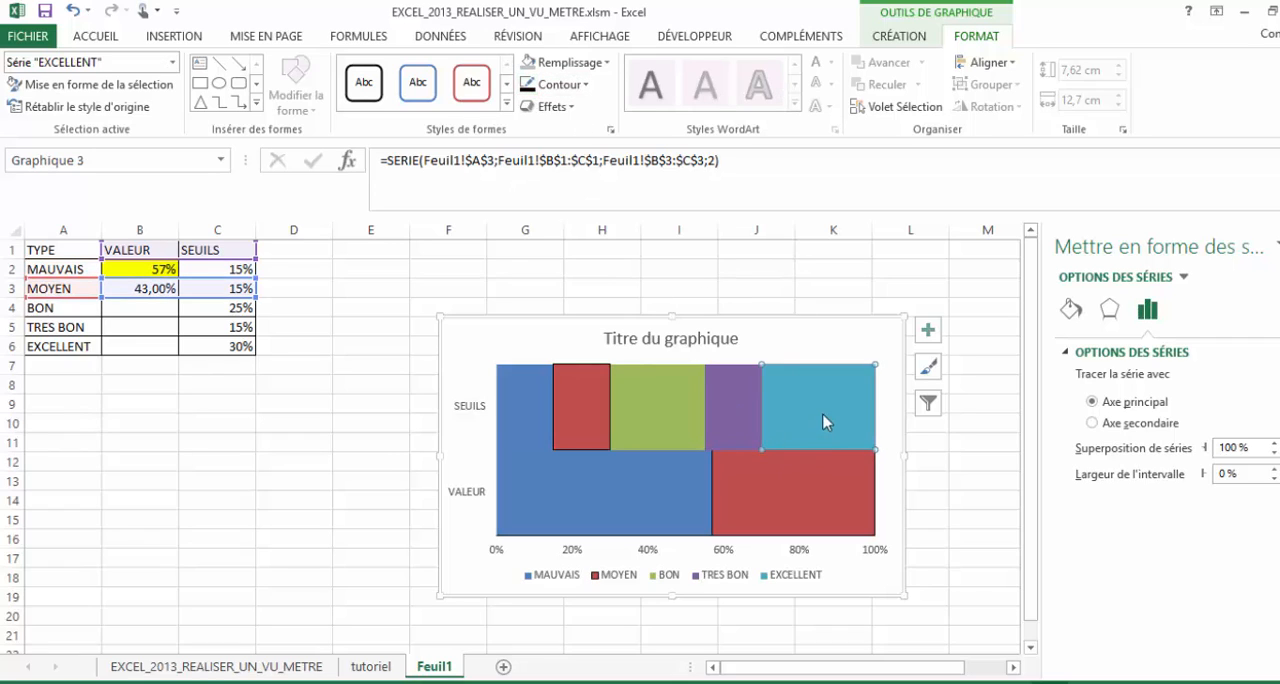
left_click(529, 86)
left_click(733, 401)
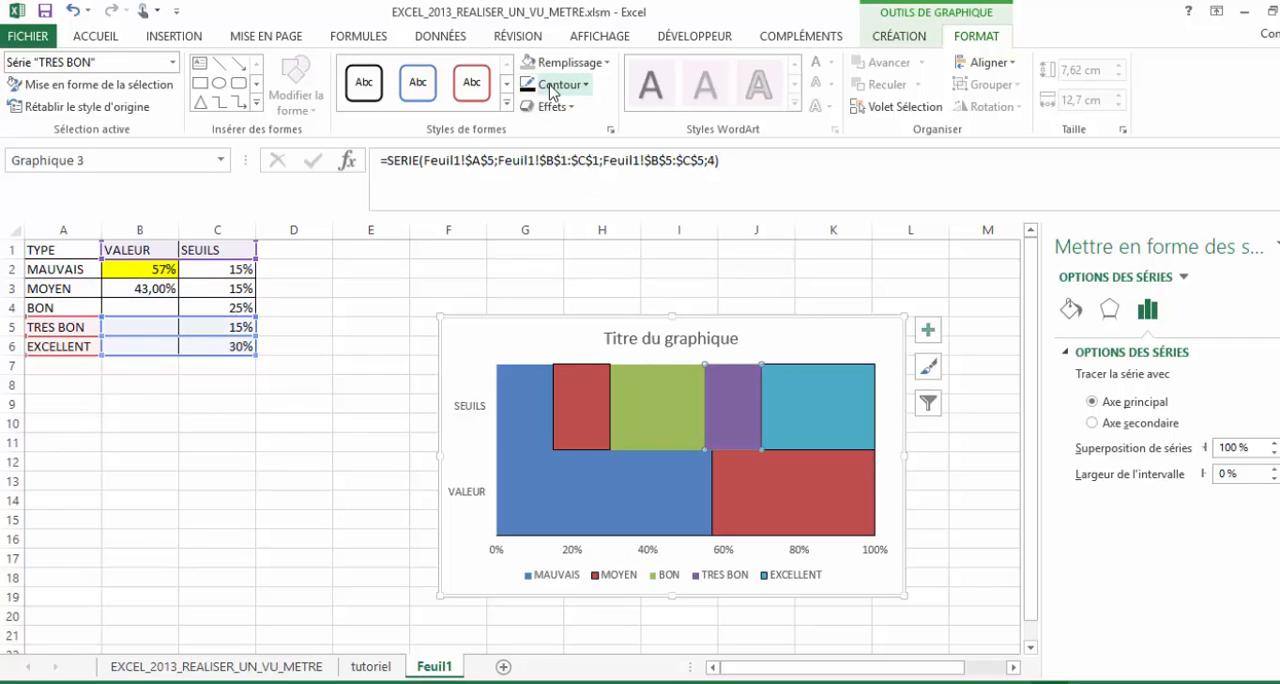
left_click(529, 86)
left_click(659, 400)
left_click(529, 86)
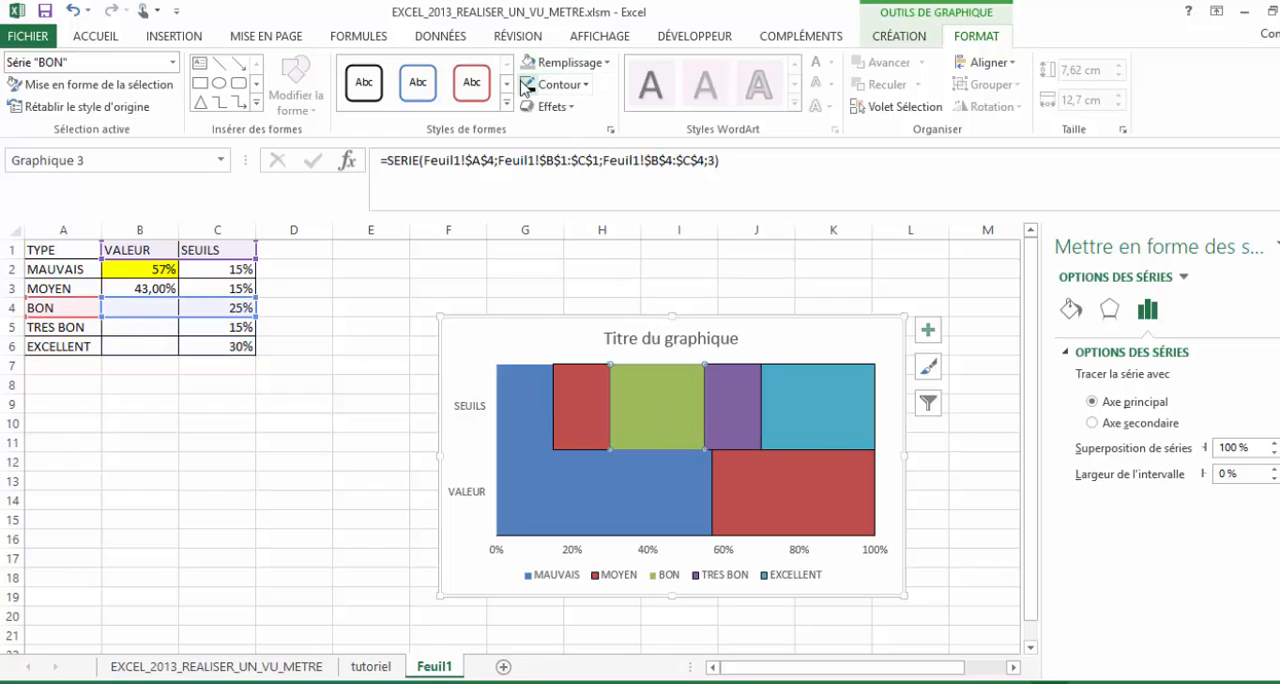
left_click(542, 430)
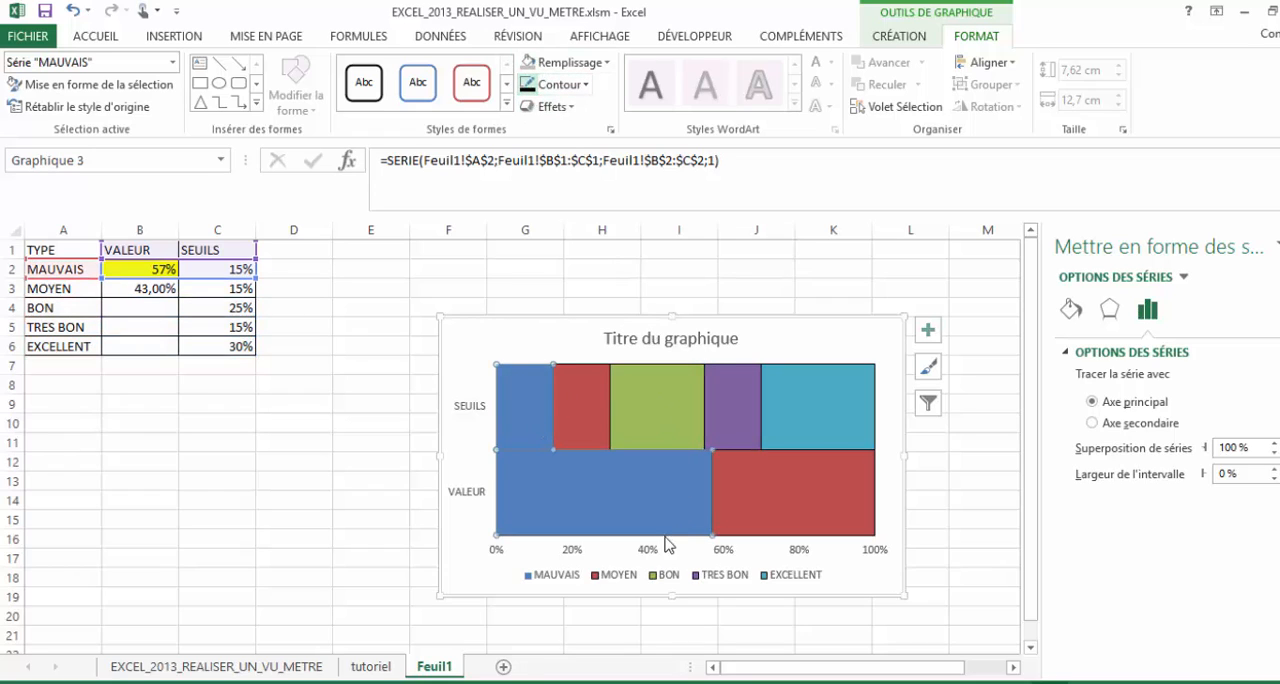
- Fill the MAUVAIS and MOYEN segments of the VALEUR bar with grey
left_click(670, 502)
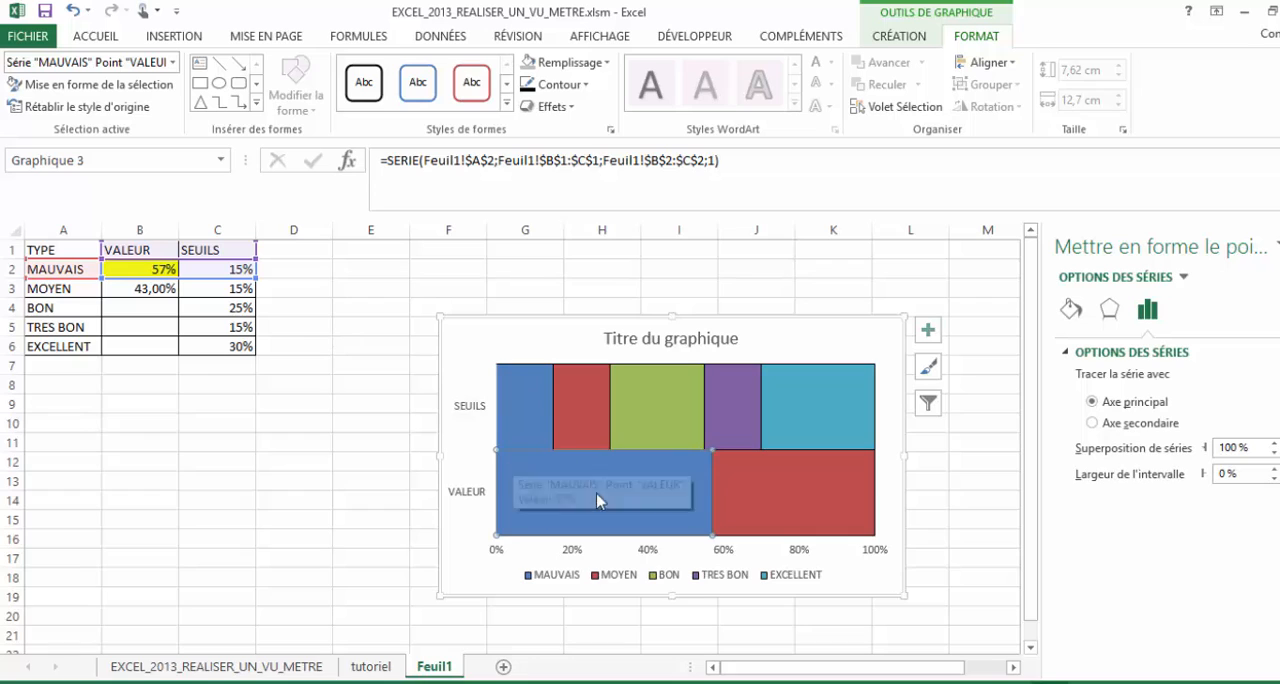
left_click(96, 37)
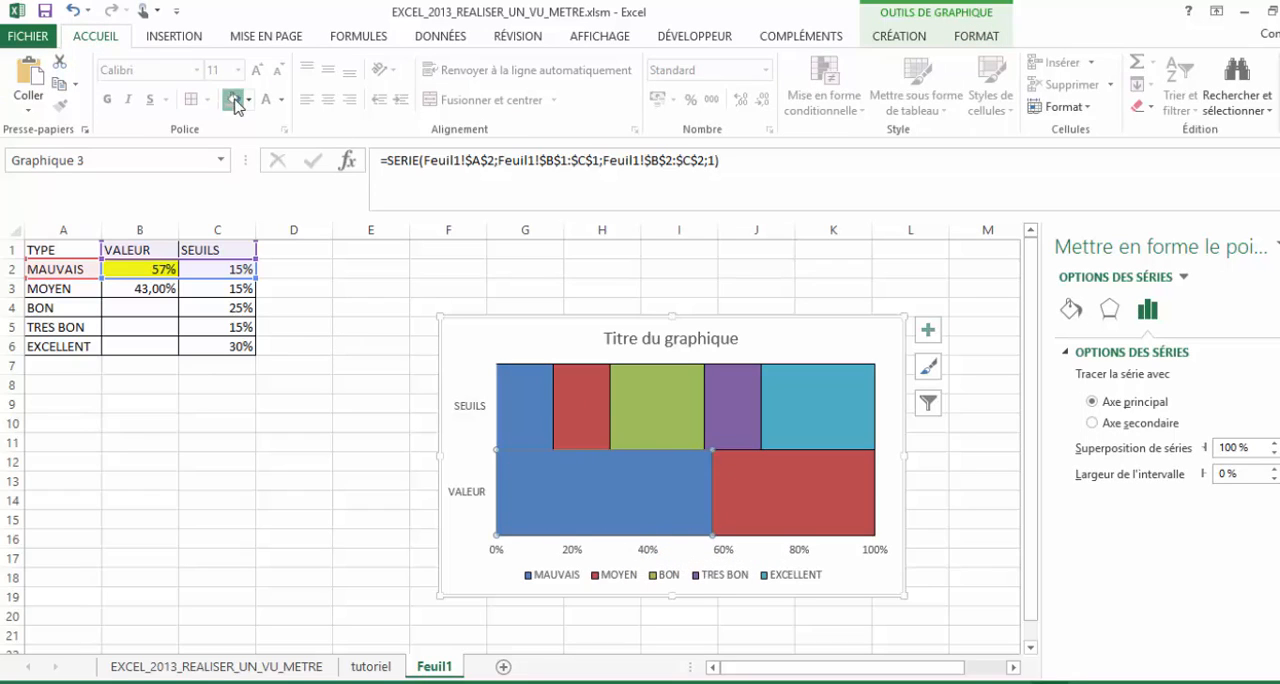
left_click(234, 100)
left_click(806, 508)
left_click(810, 508)
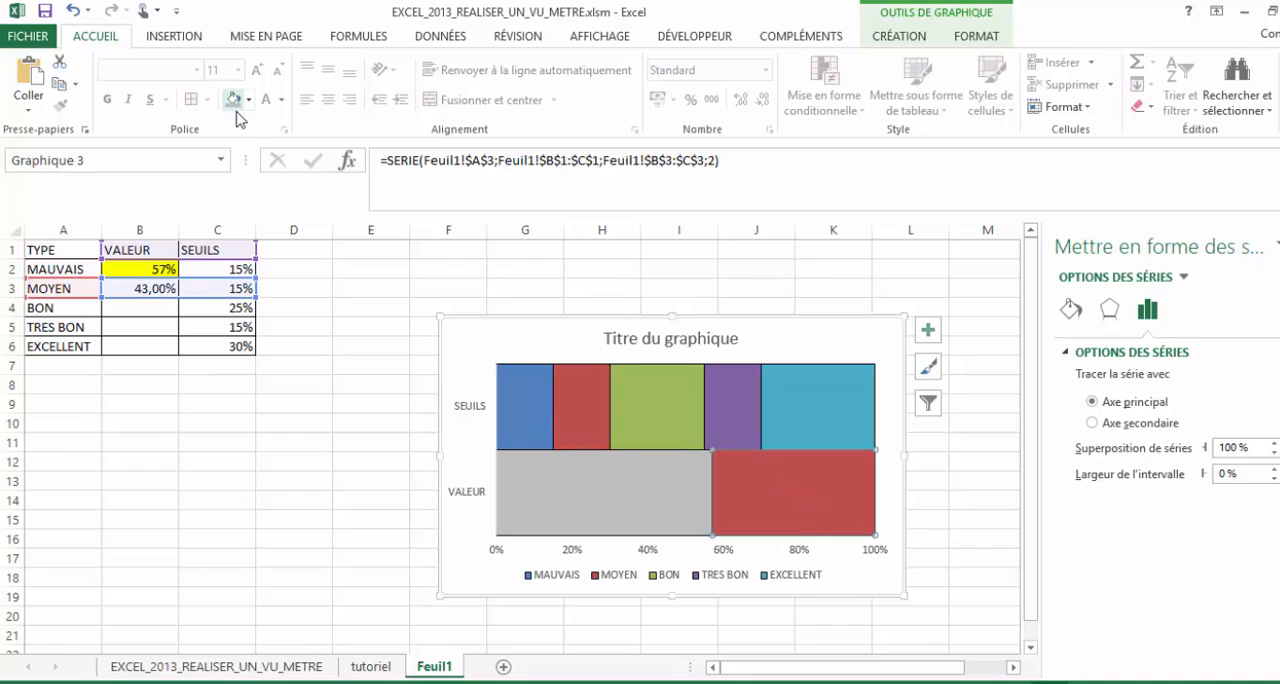
left_click(234, 100)
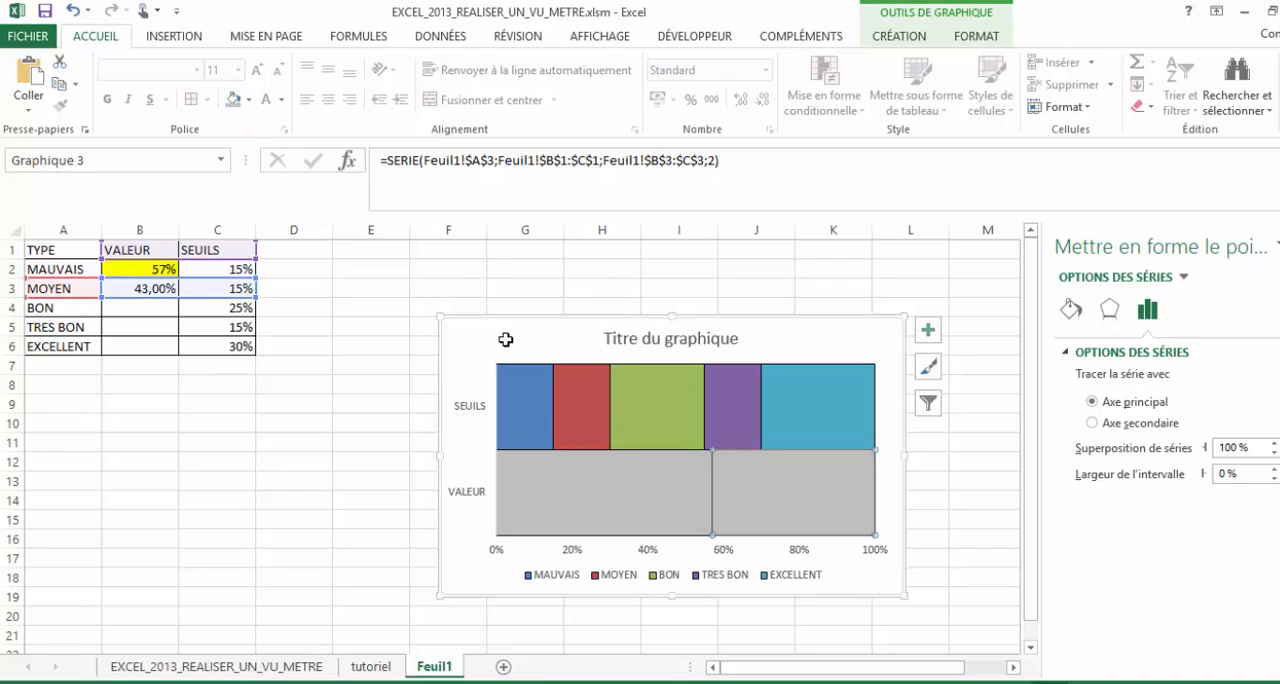
left_click(944, 495)
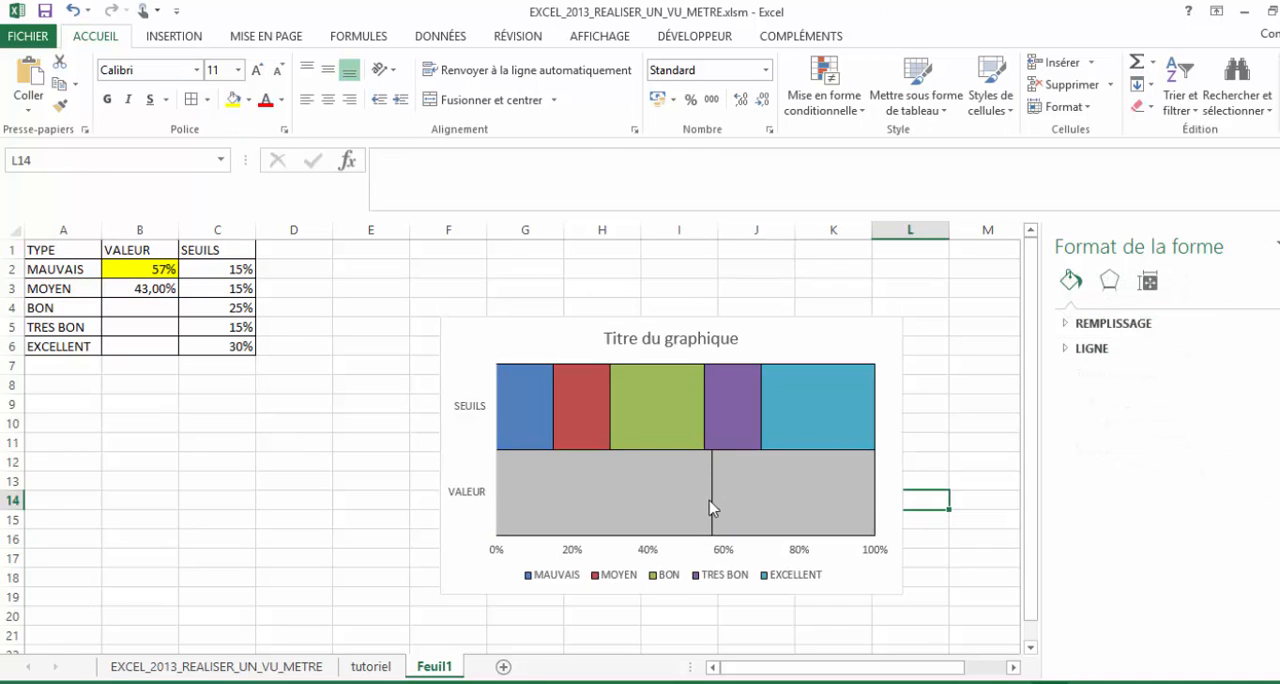
- Fill the SEUILS bar's MAUVAIS segment with orange-red and its MOYEN segment with yellow
left_click(517, 398)
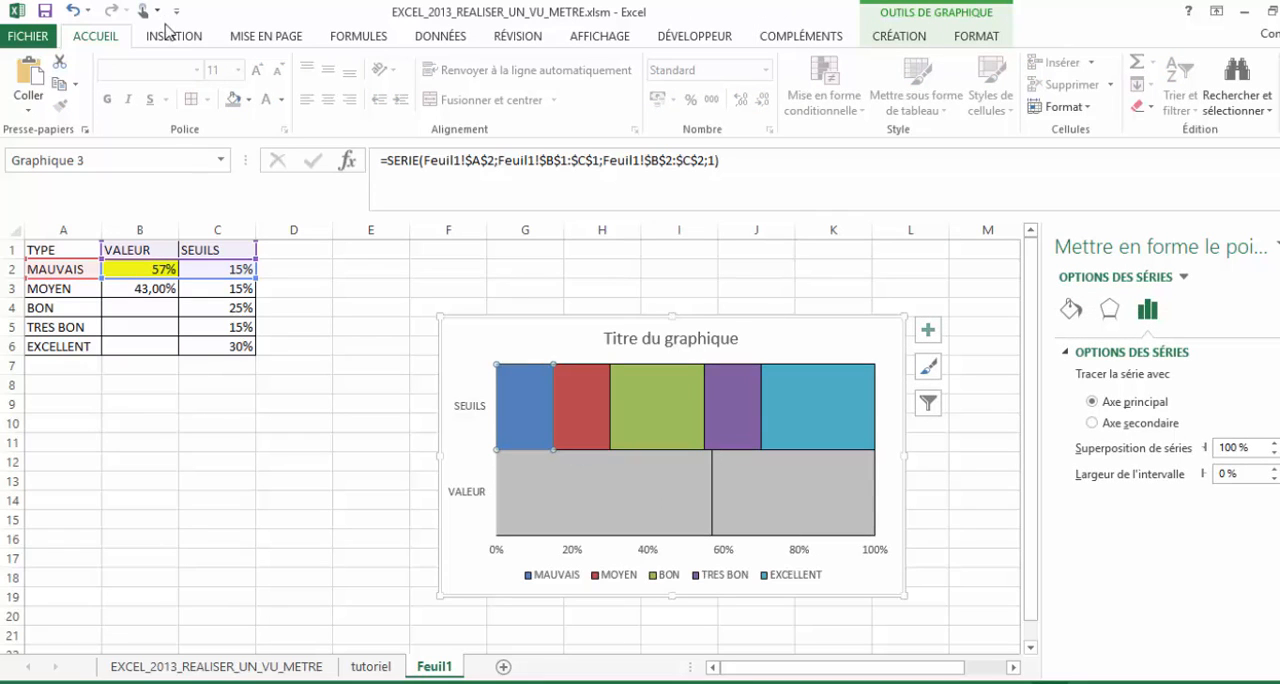
left_click(250, 100)
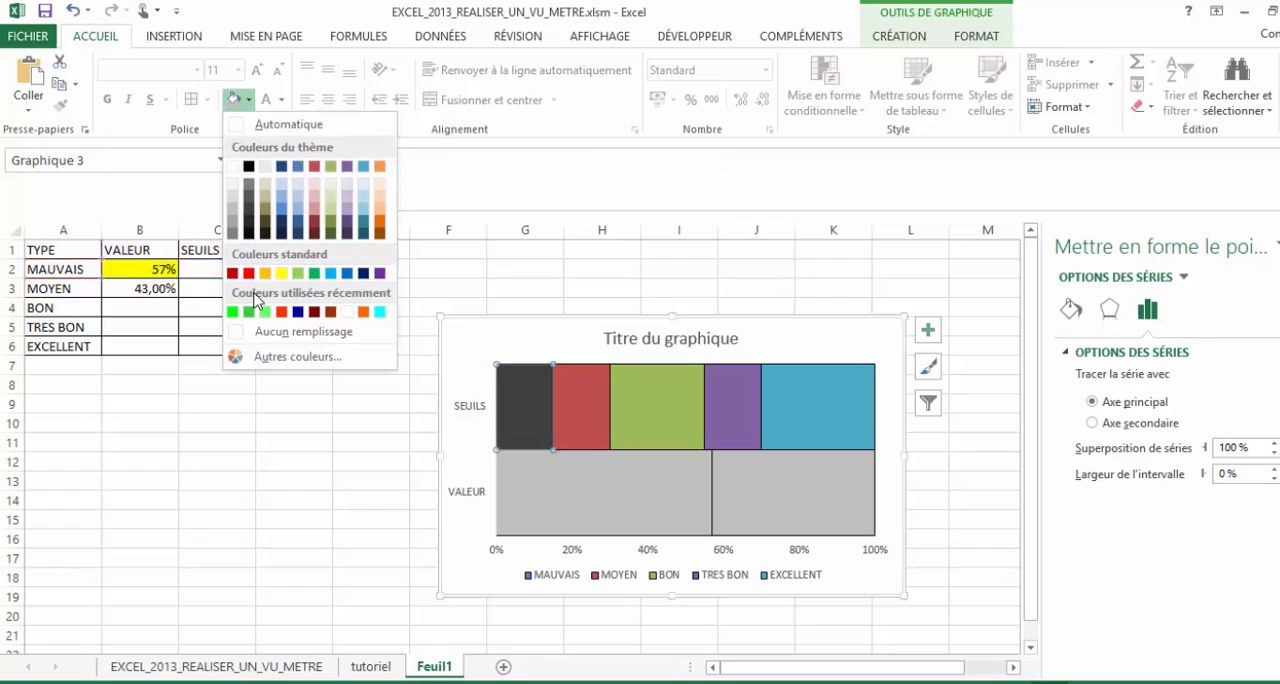
left_click(588, 411)
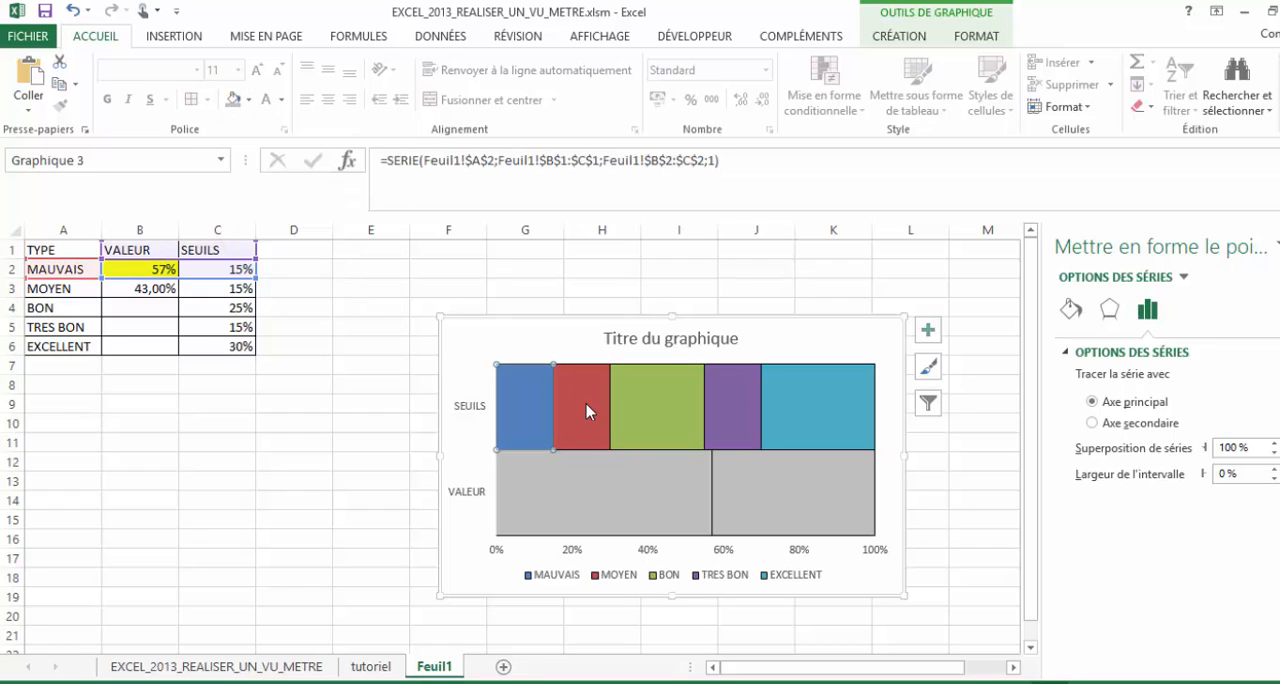
left_click(251, 100)
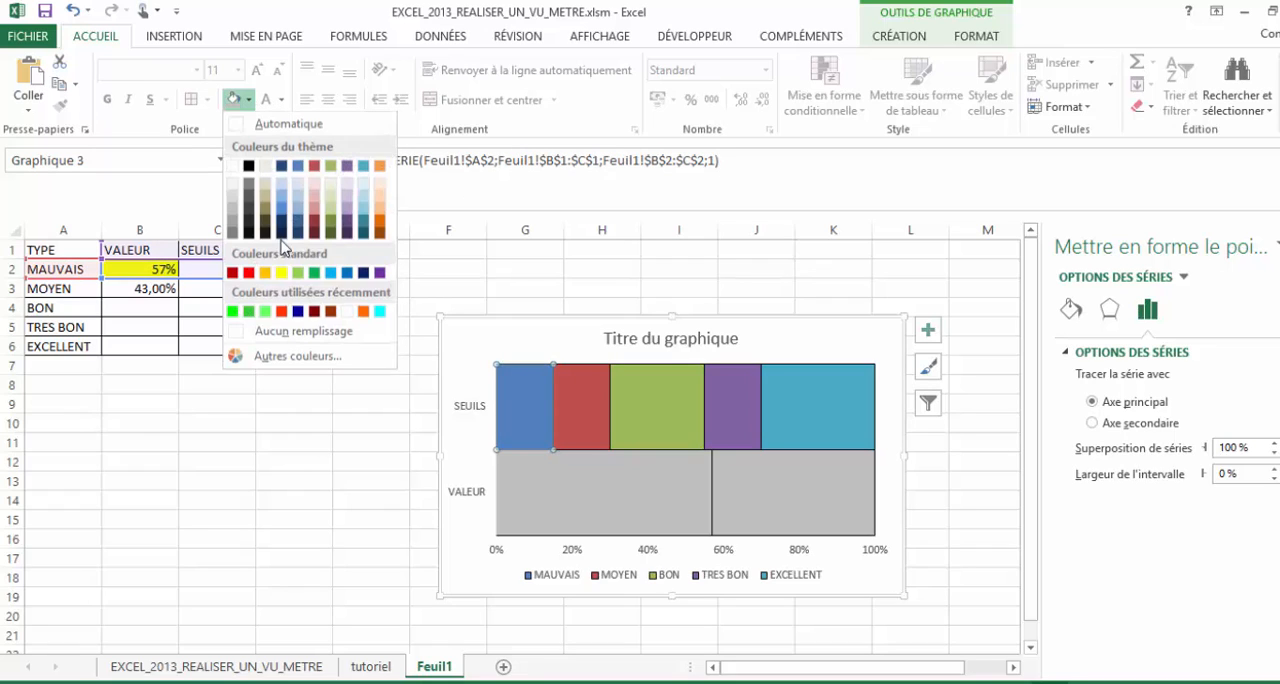
left_click(282, 313)
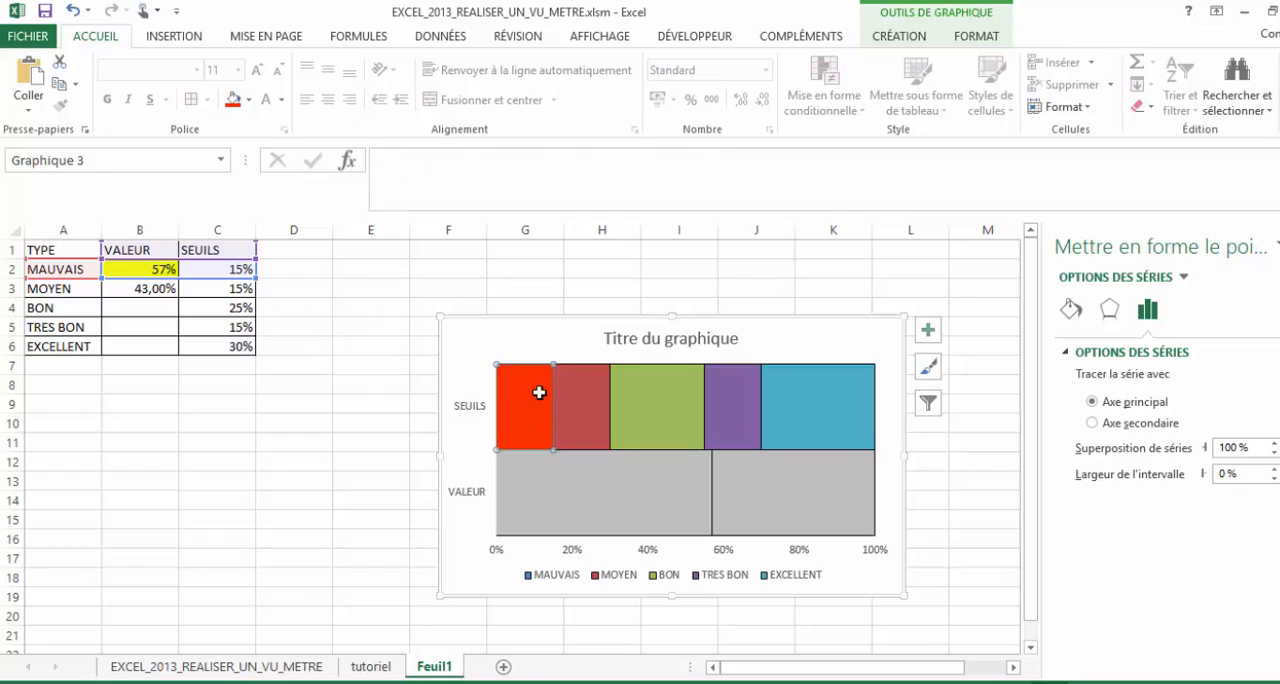
left_click(590, 412)
left_click(590, 412)
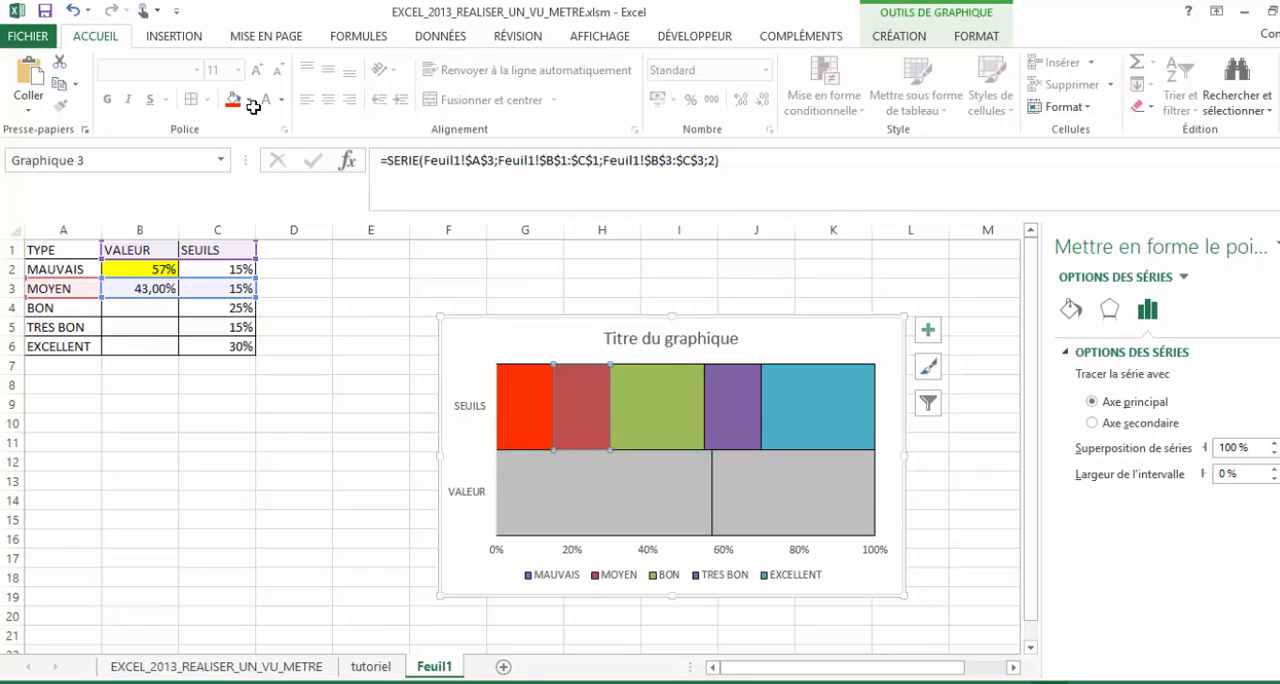
left_click(248, 100)
left_click(275, 268)
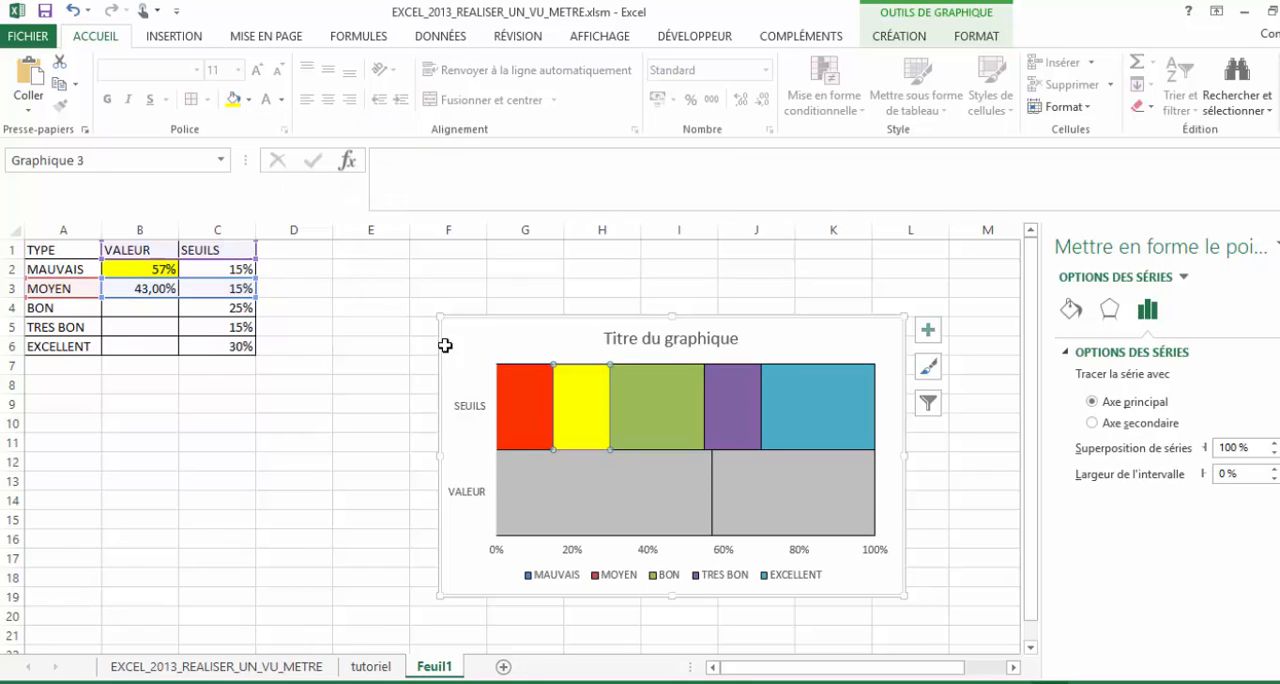
- Fill the BON series with orange and the TRES BON series with light green
left_click(668, 440)
left_click(248, 100)
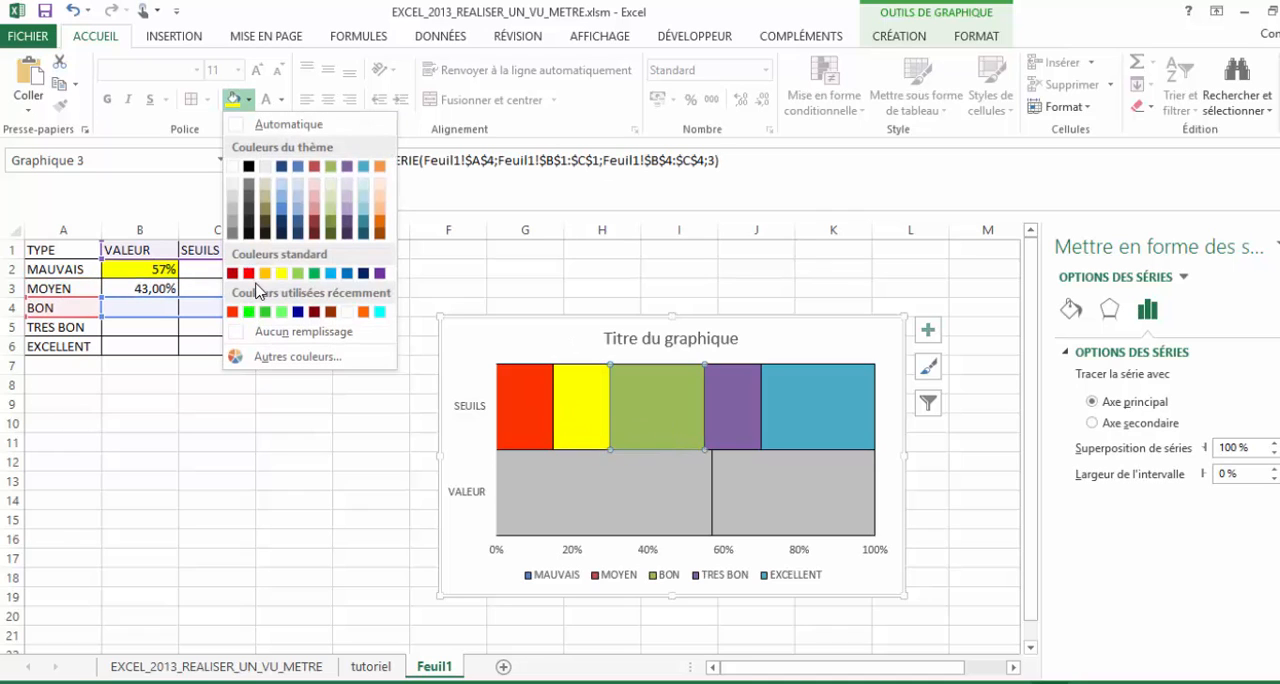
left_click(266, 279)
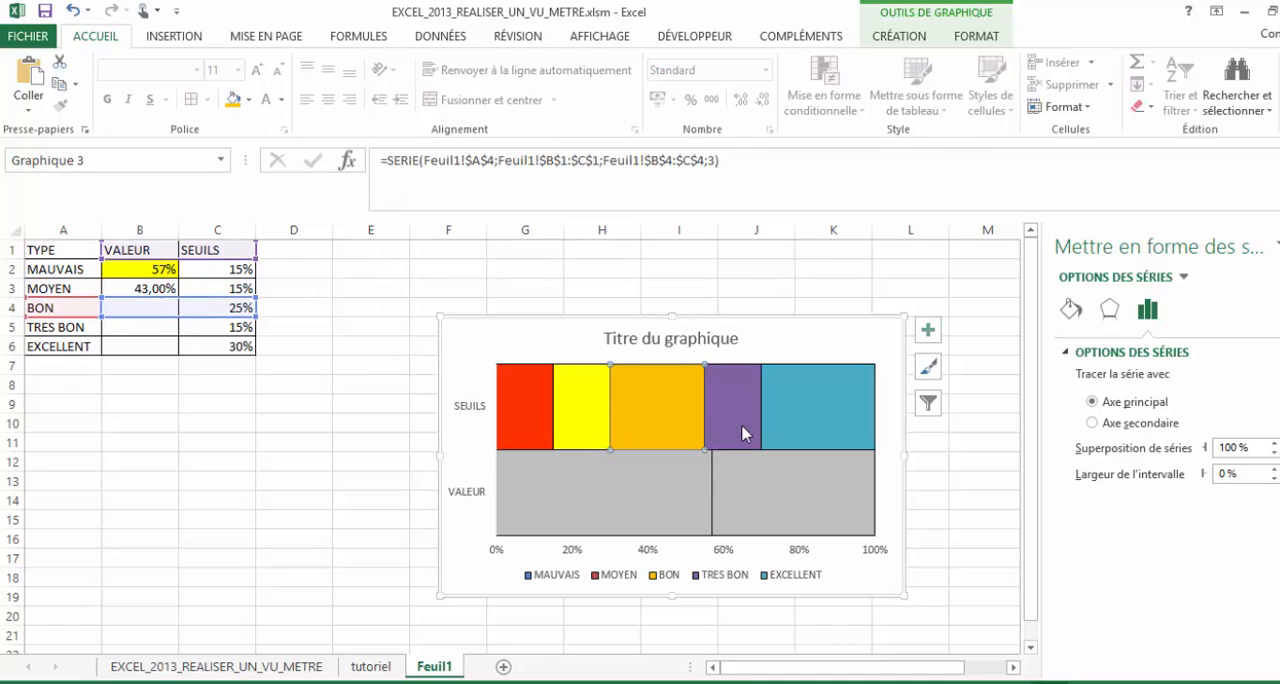
left_click(735, 405)
left_click(248, 100)
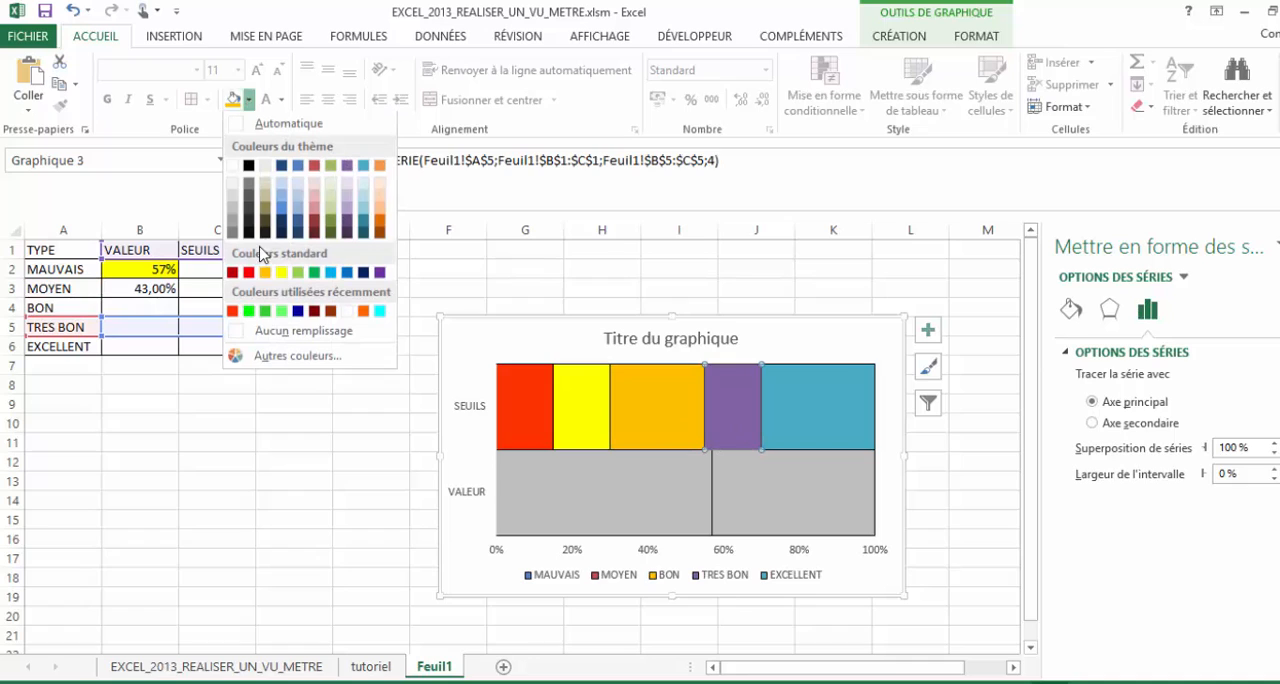
left_click(282, 312)
- Change the BON series fill to the darker recently used green
left_click(672, 408)
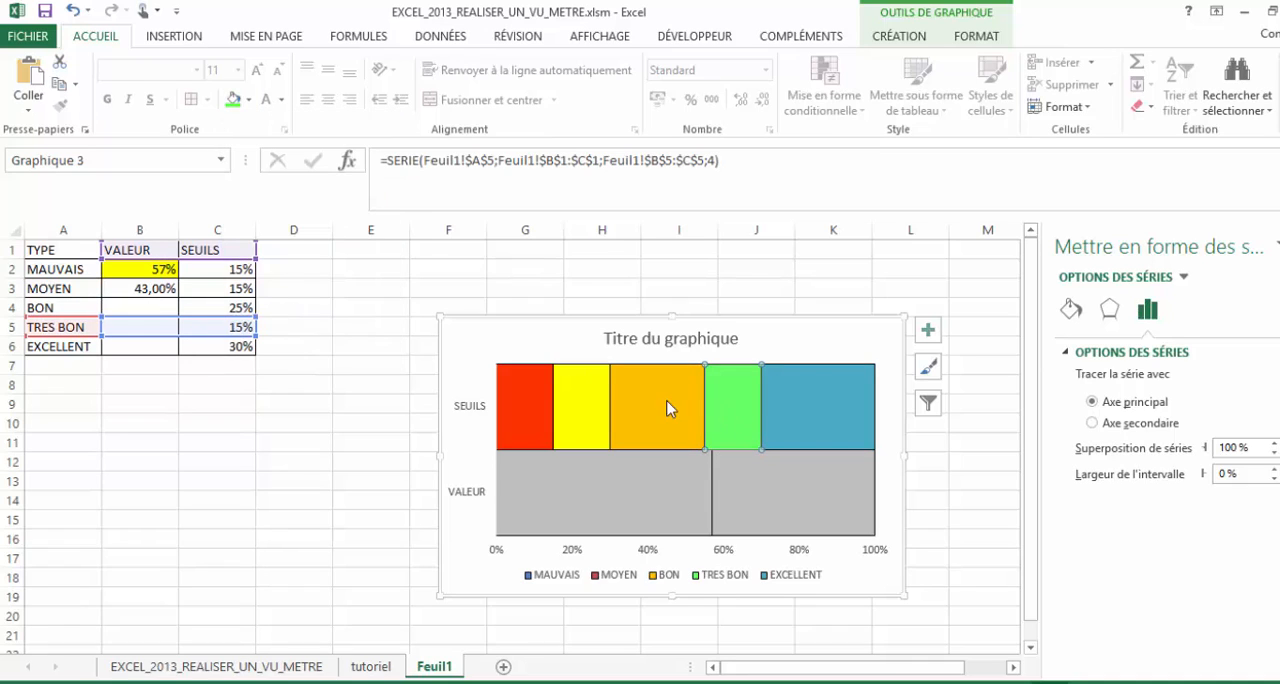
left_click(248, 100)
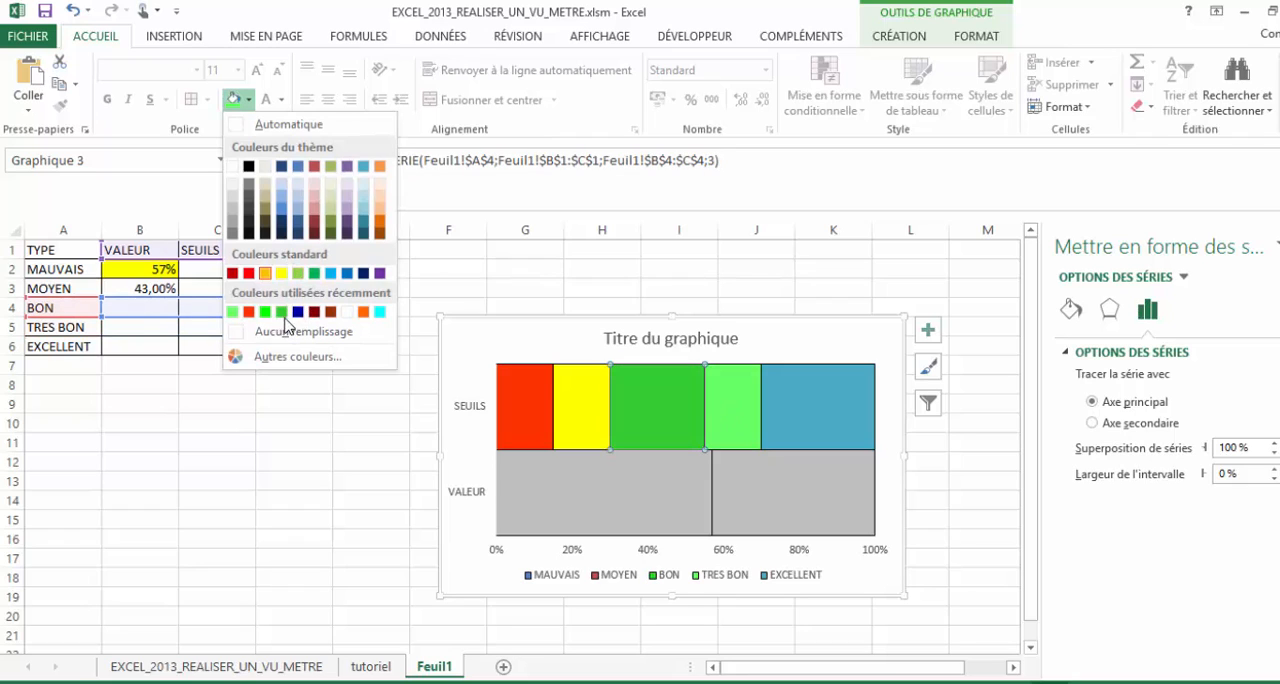
left_click(282, 313)
- Fill the TRES BON series with the darker green and the BON series with light green
left_click(712, 410)
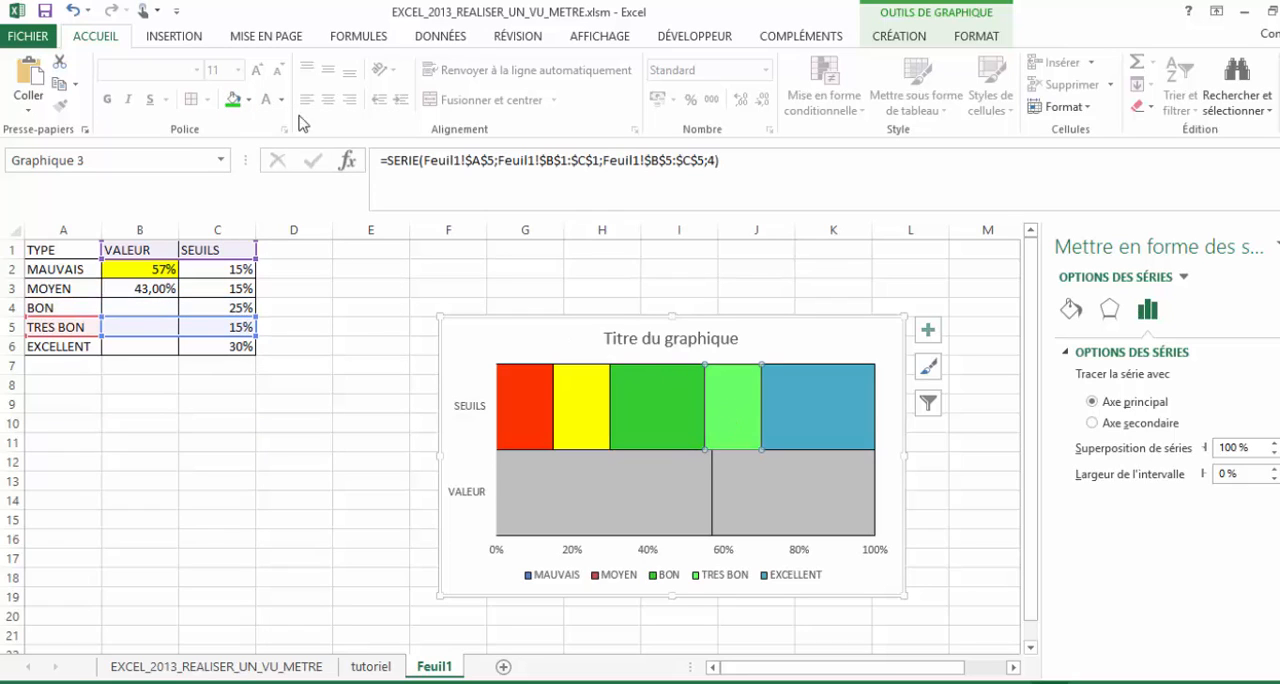
left_click(251, 100)
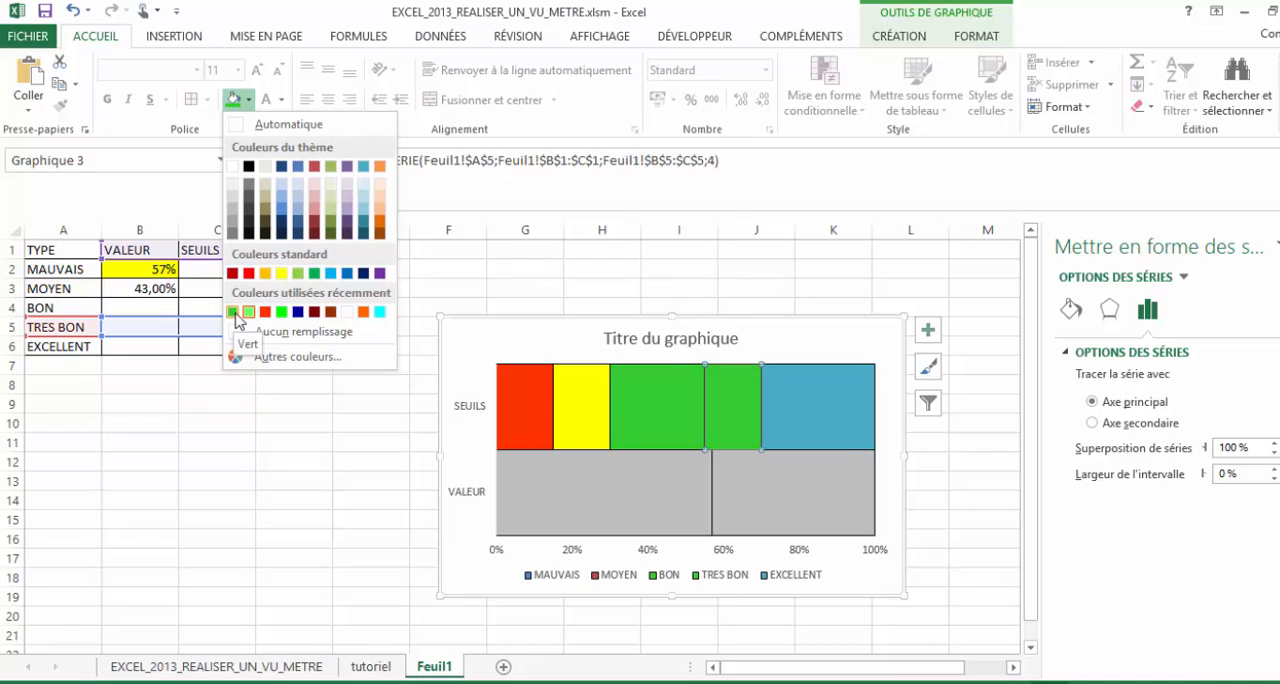
left_click(236, 313)
left_click(683, 403)
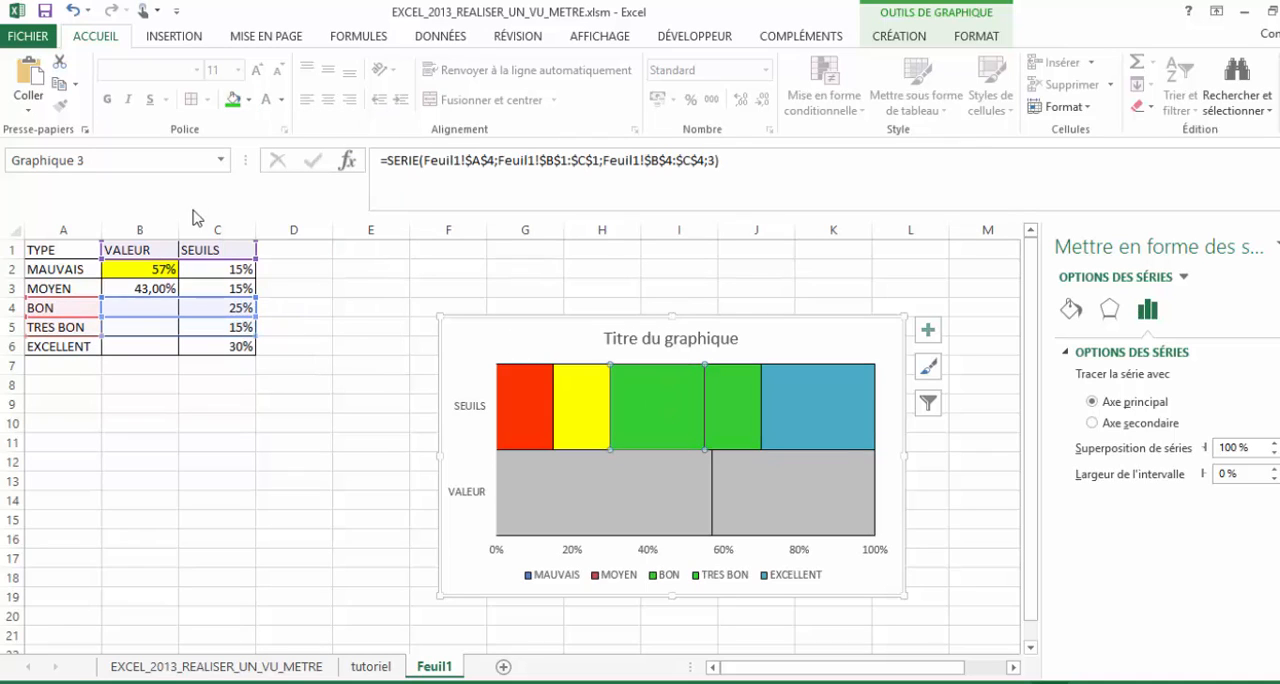
left_click(249, 100)
left_click(255, 313)
- Fill the EXCELLENT series with the recently used bright green
left_click(797, 424)
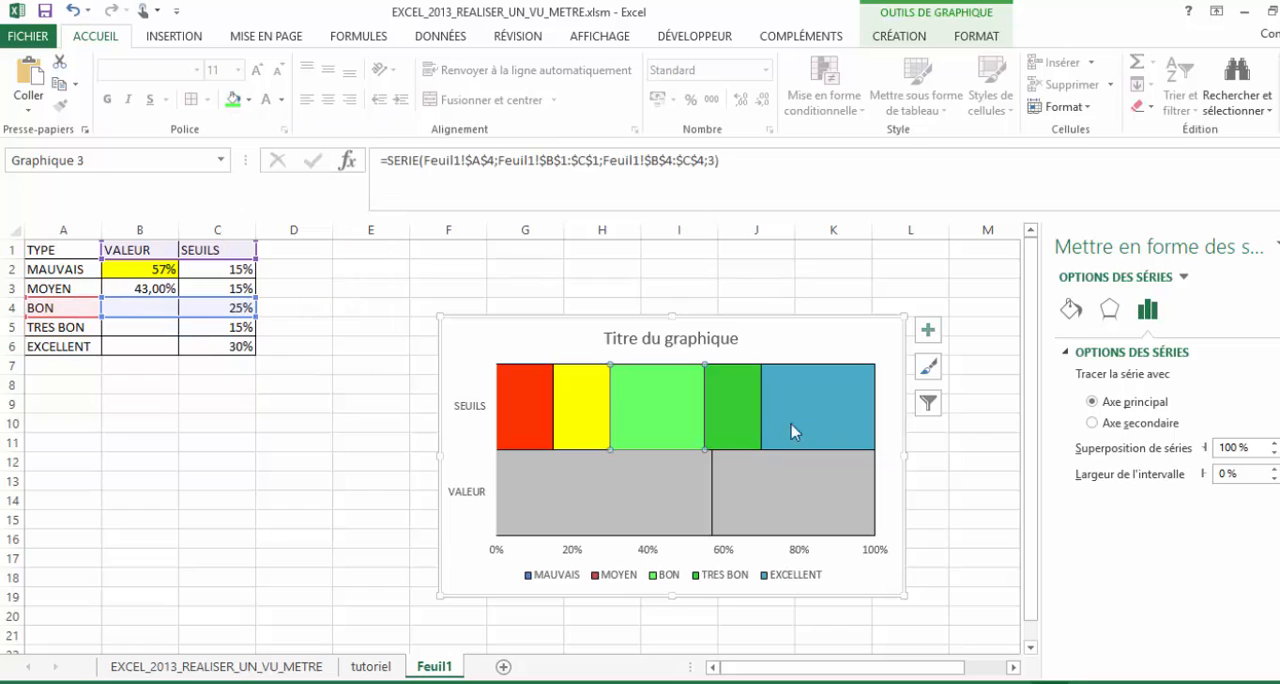
left_click(249, 100)
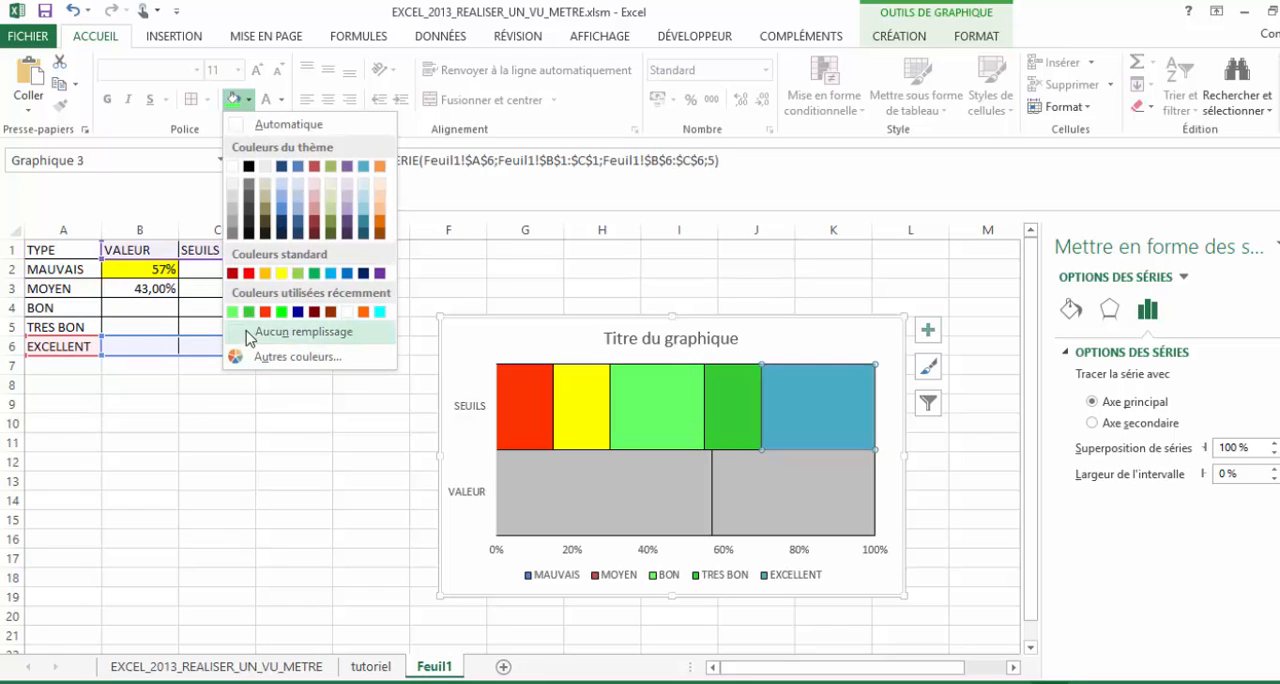
left_click(245, 313)
- Fill the MOYEN series with the standard orange and set its VALEUR segment back to the grey of the rest of that bar
left_click(553, 444)
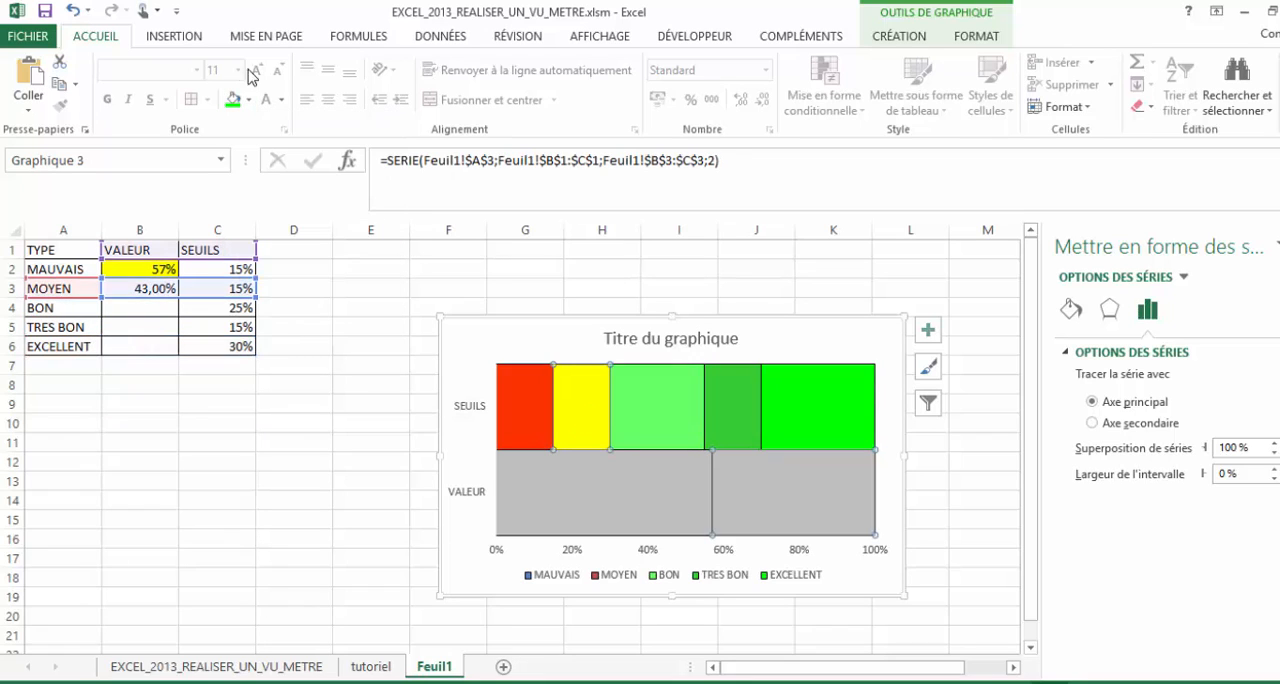
left_click(249, 100)
left_click(278, 275)
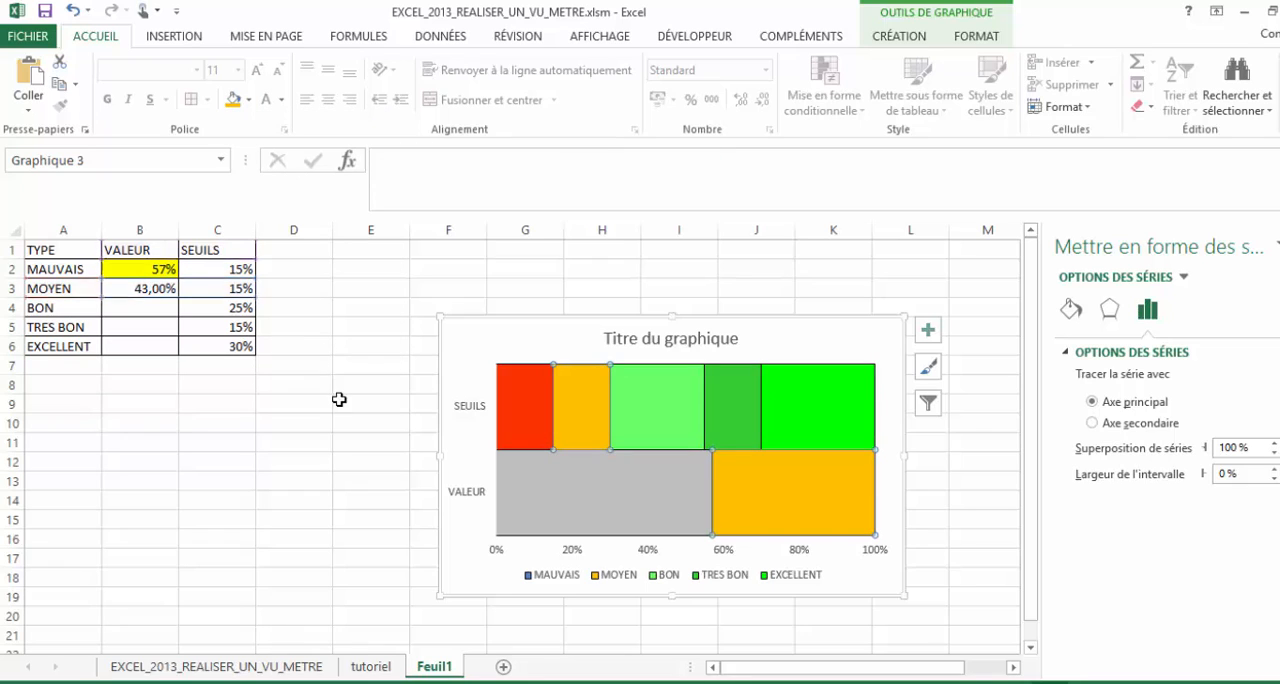
left_click(812, 518)
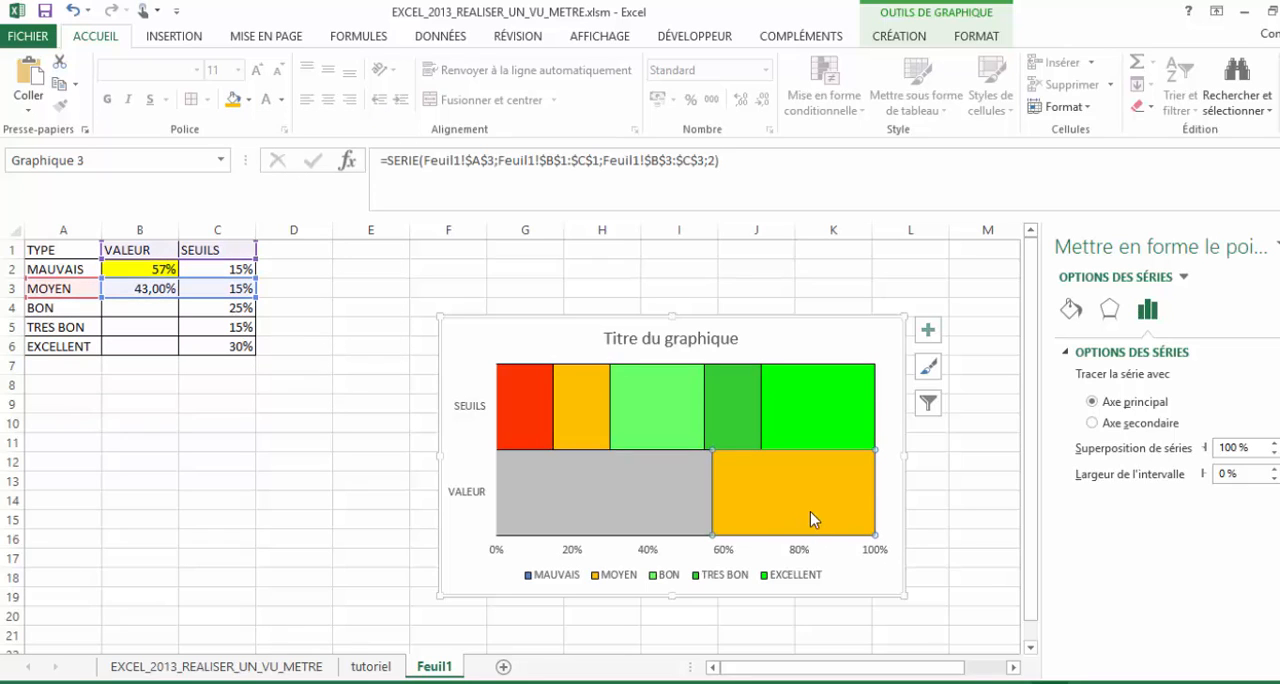
left_click(249, 100)
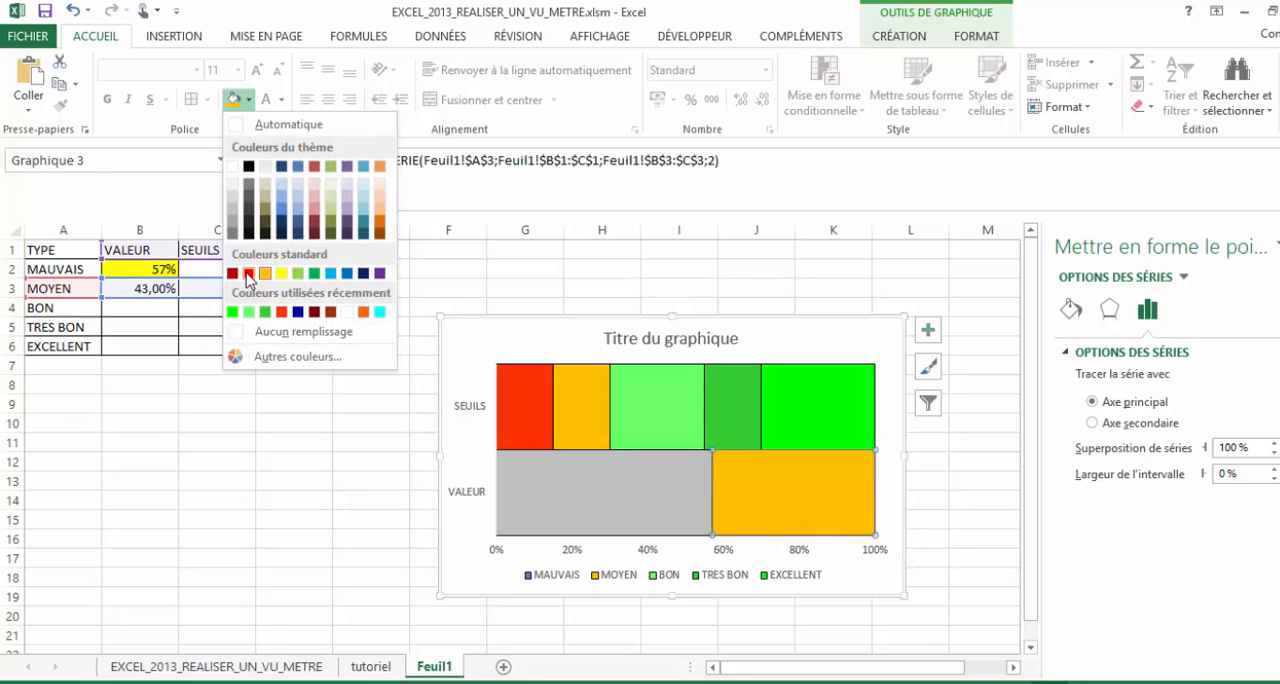
left_click(235, 206)
left_click_drag(300, 519, 300, 500)
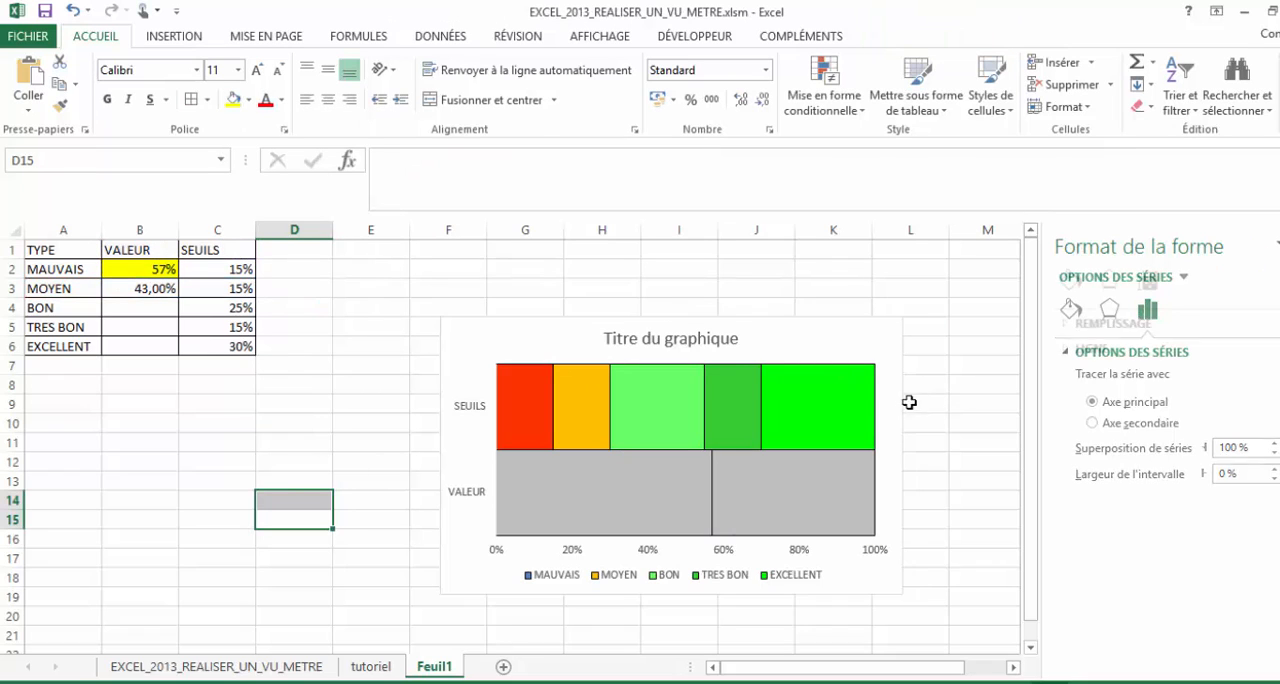
left_click(712, 338)
left_click(712, 340)
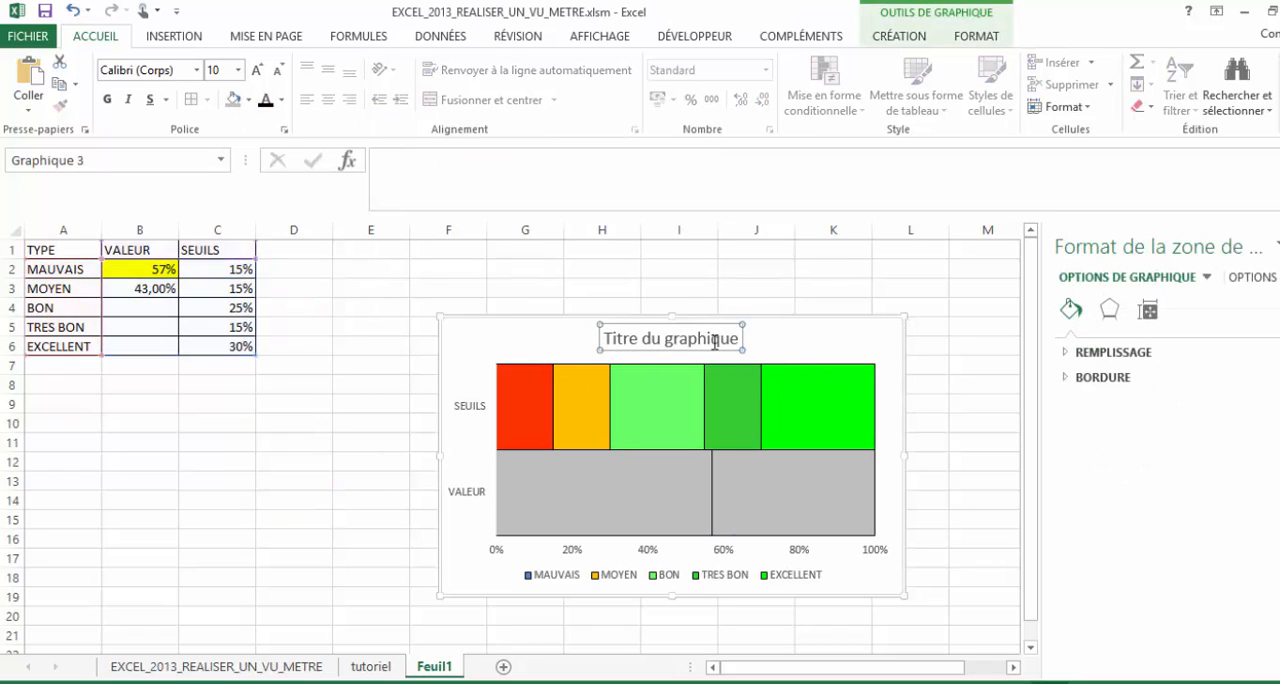
left_click(714, 340)
- Add data labels to the MAUVAIS series of the chart
left_click(551, 423)
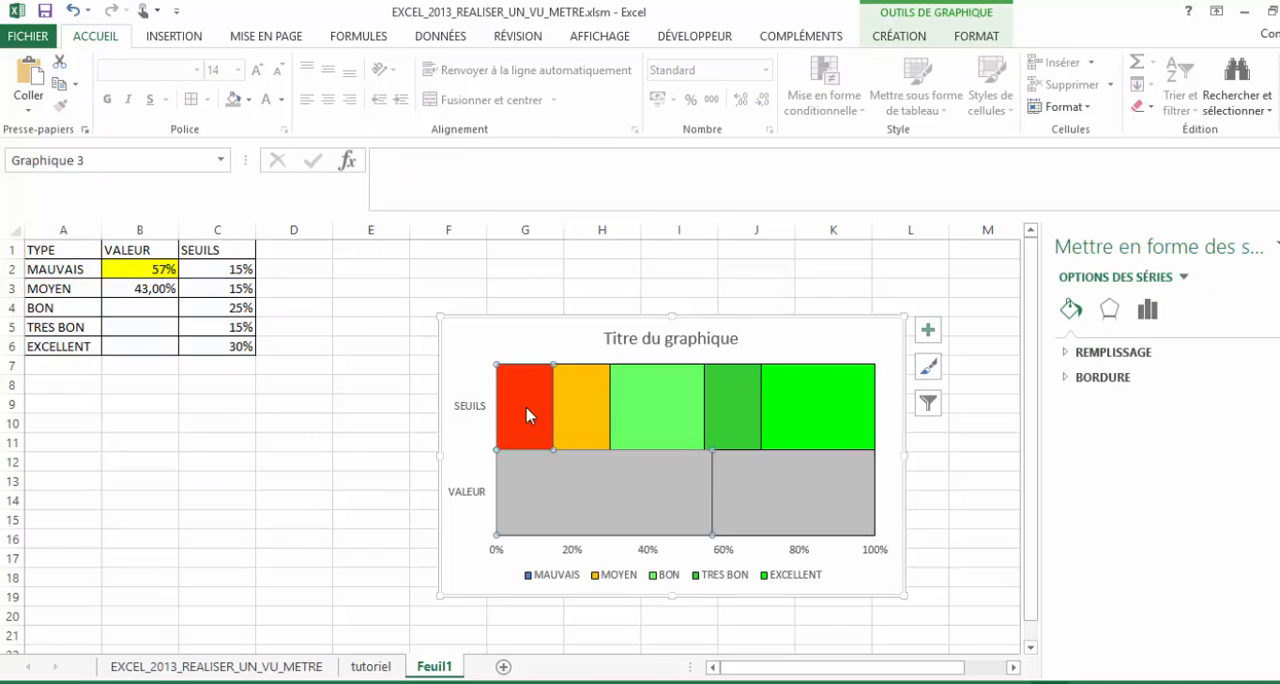
right_click(528, 415)
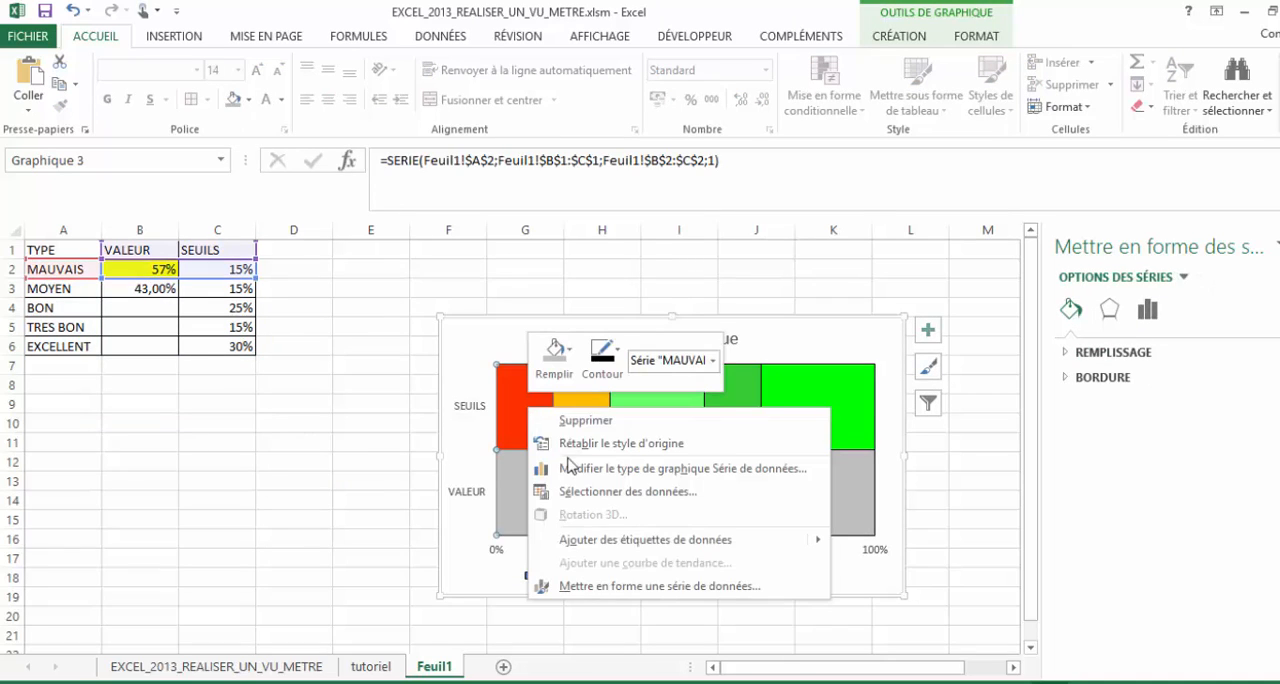
left_click(607, 543)
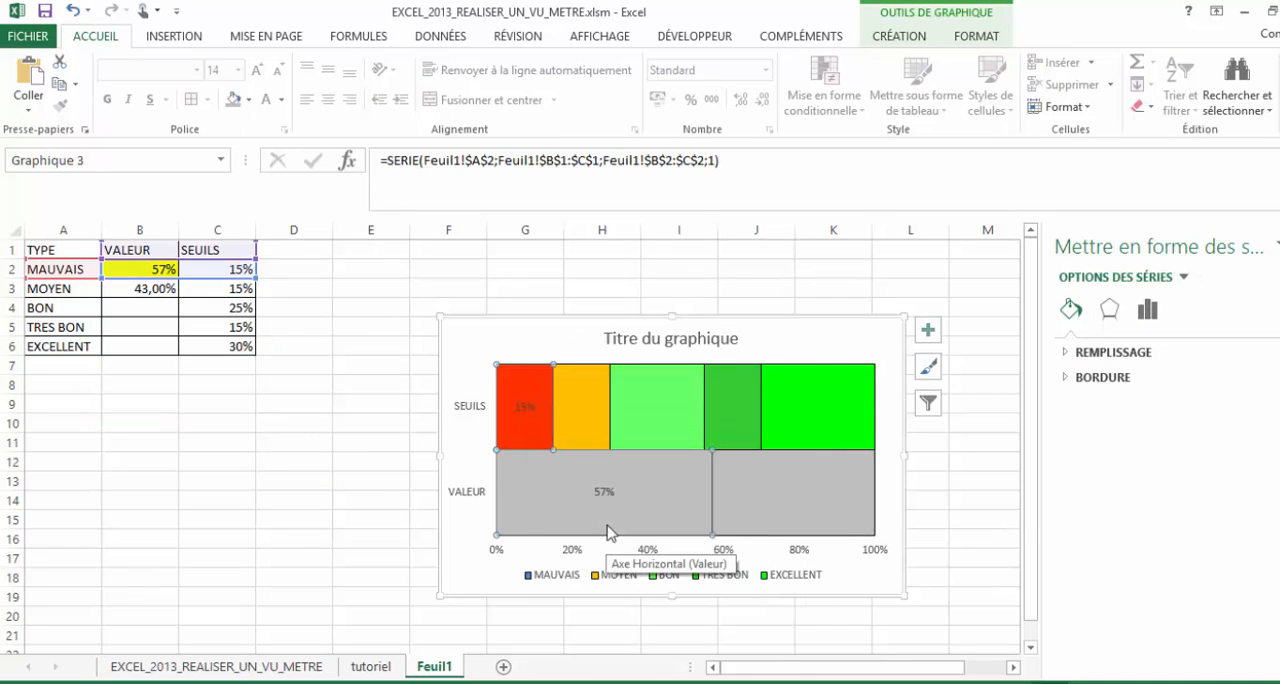
- Format the MAUVAIS series data labels as white, bold text at size 16
left_click(530, 410)
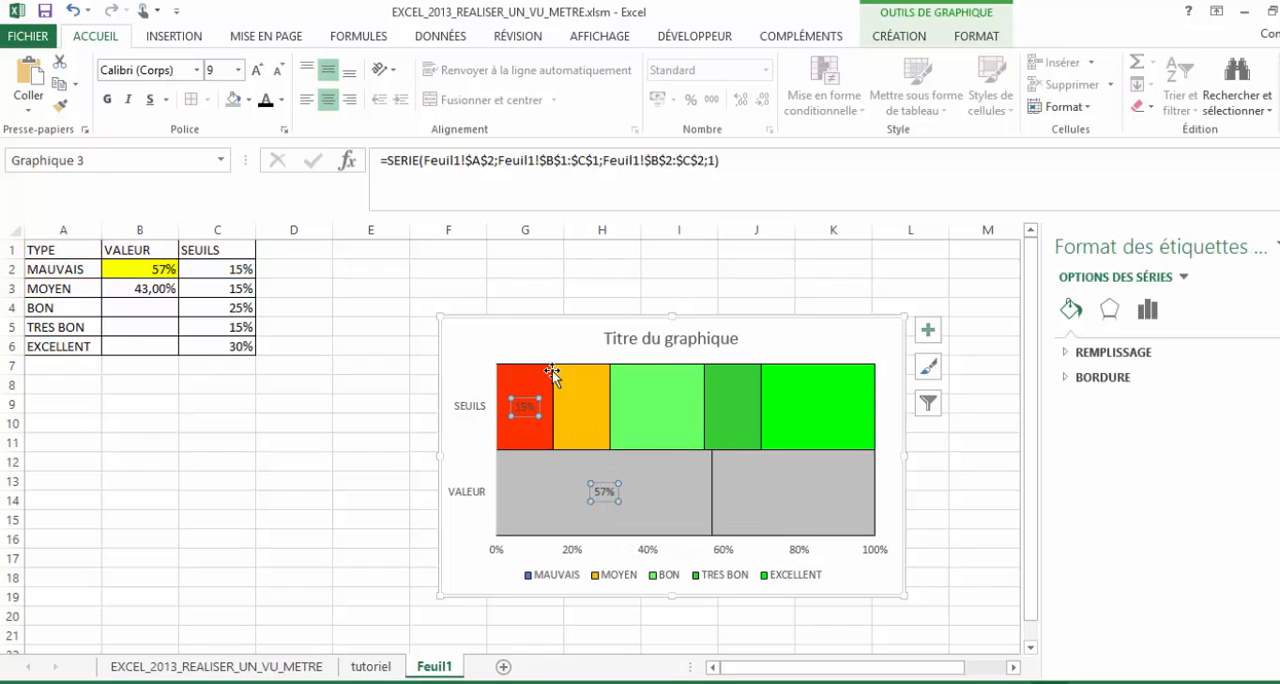
left_click(962, 40)
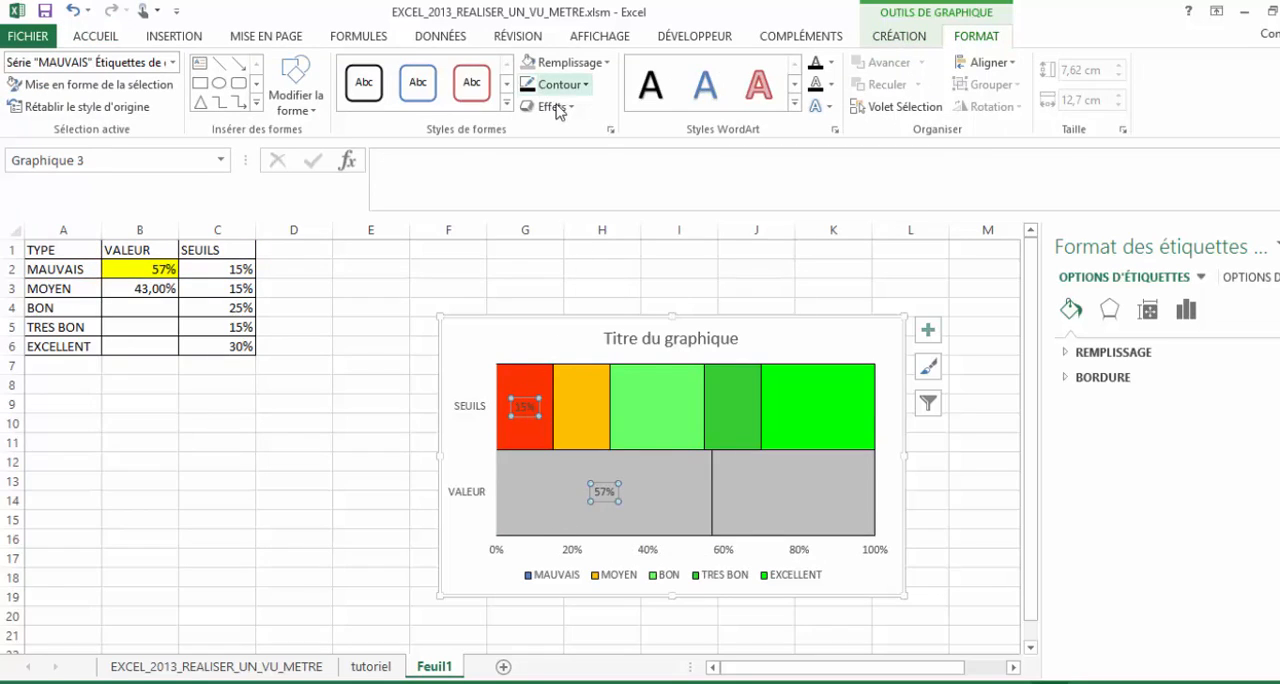
left_click(882, 38)
left_click(96, 37)
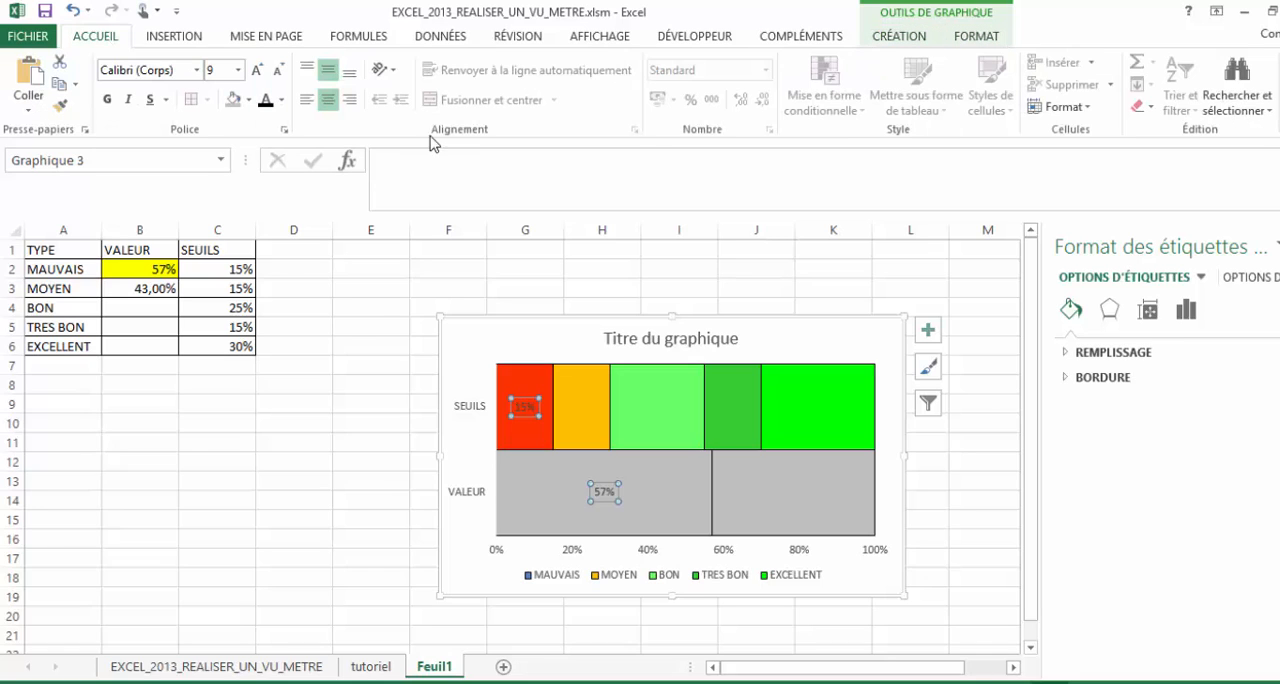
left_click(281, 99)
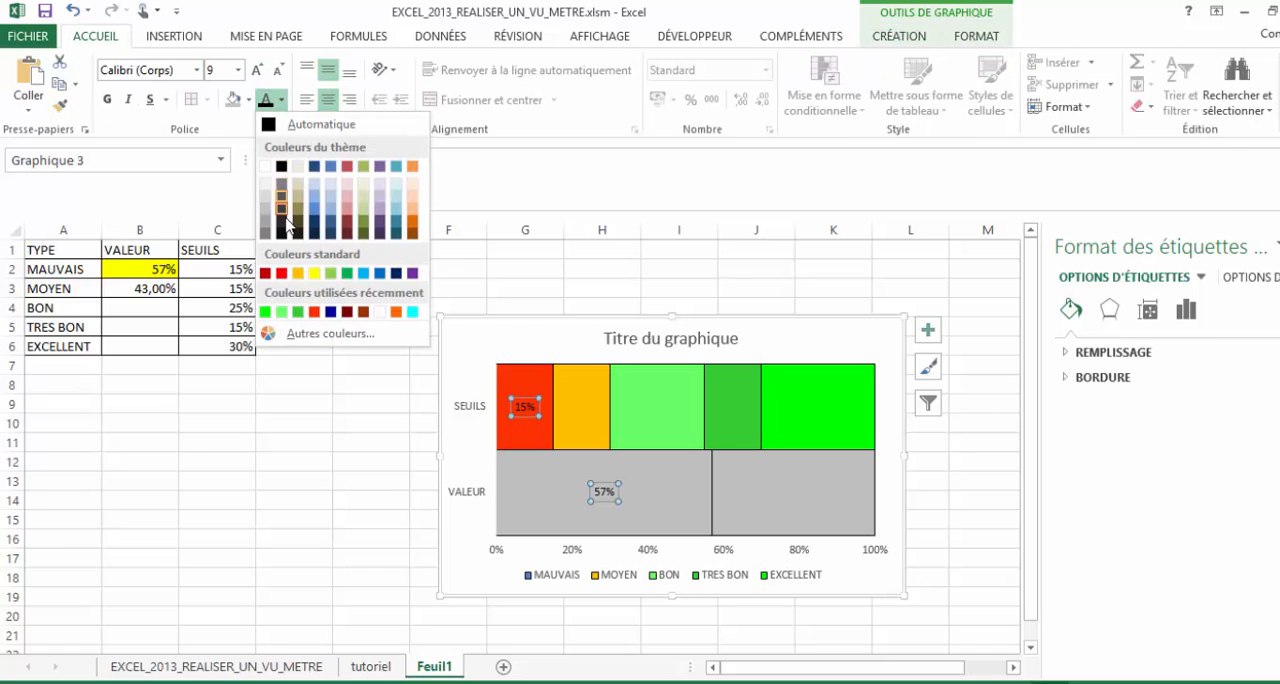
left_click(264, 163)
left_click(257, 70)
left_click(257, 70)
left_click(257, 70)
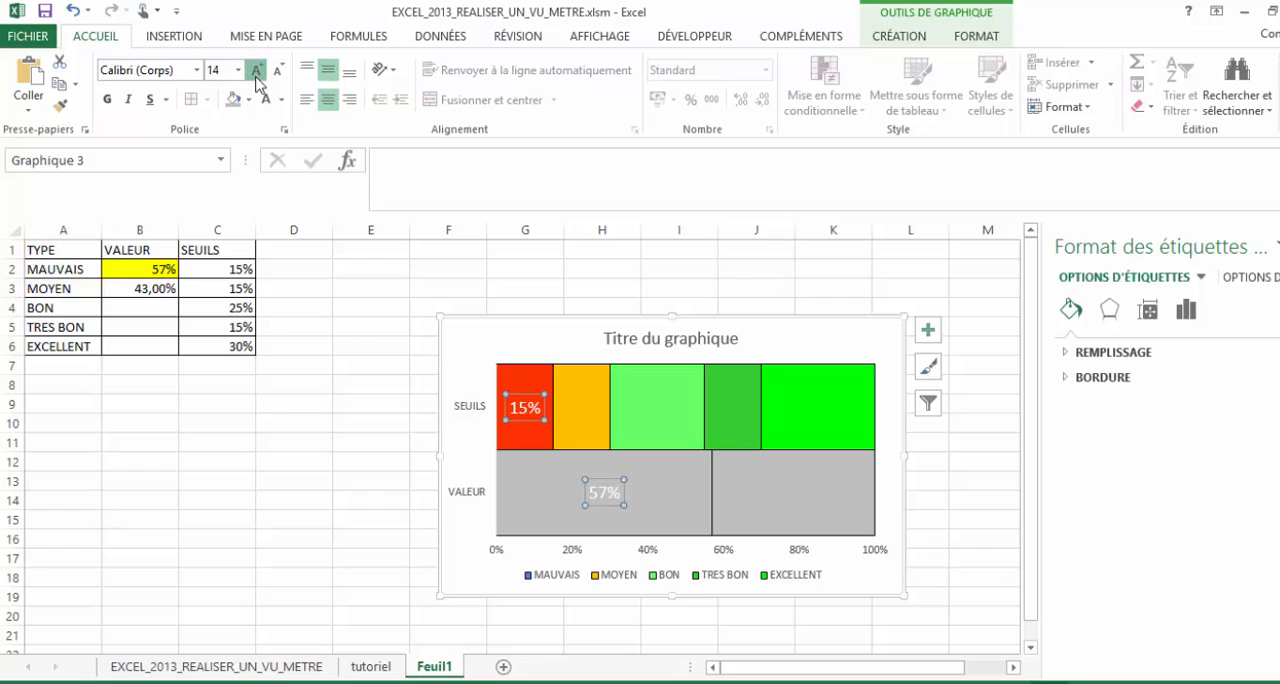
left_click(257, 70)
left_click(257, 70)
left_click(112, 104)
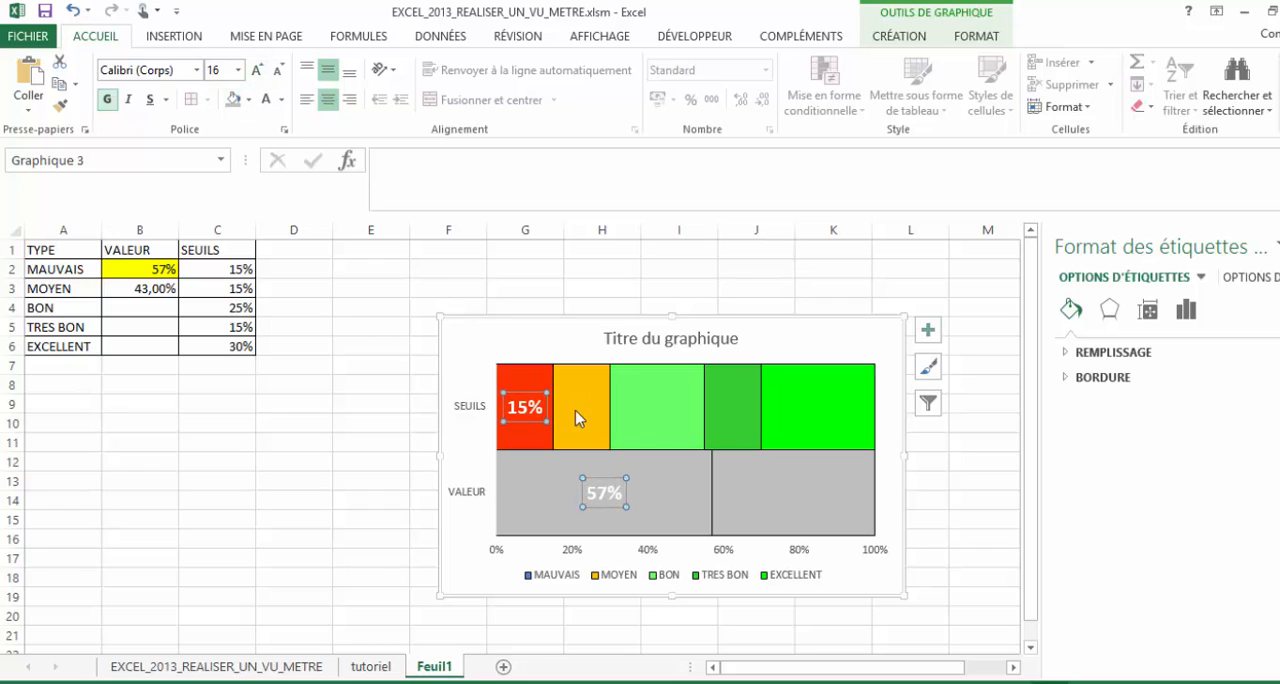
left_click(578, 420)
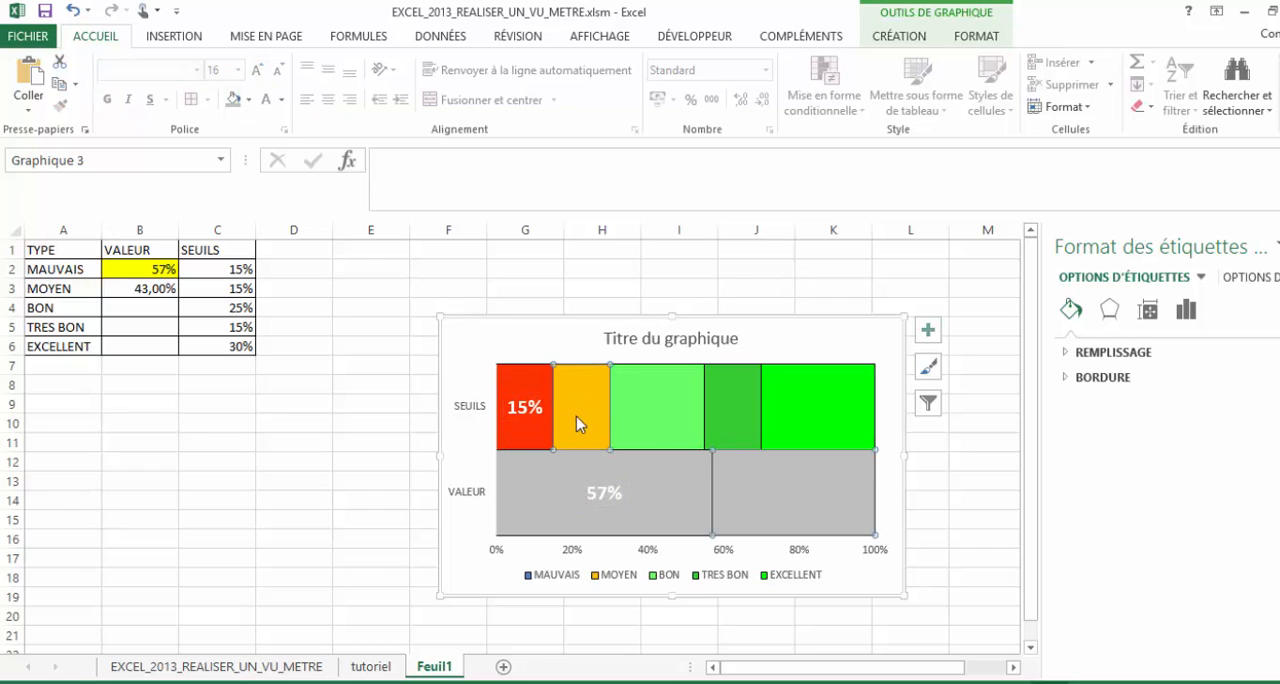
left_click(521, 408)
left_click(60, 104)
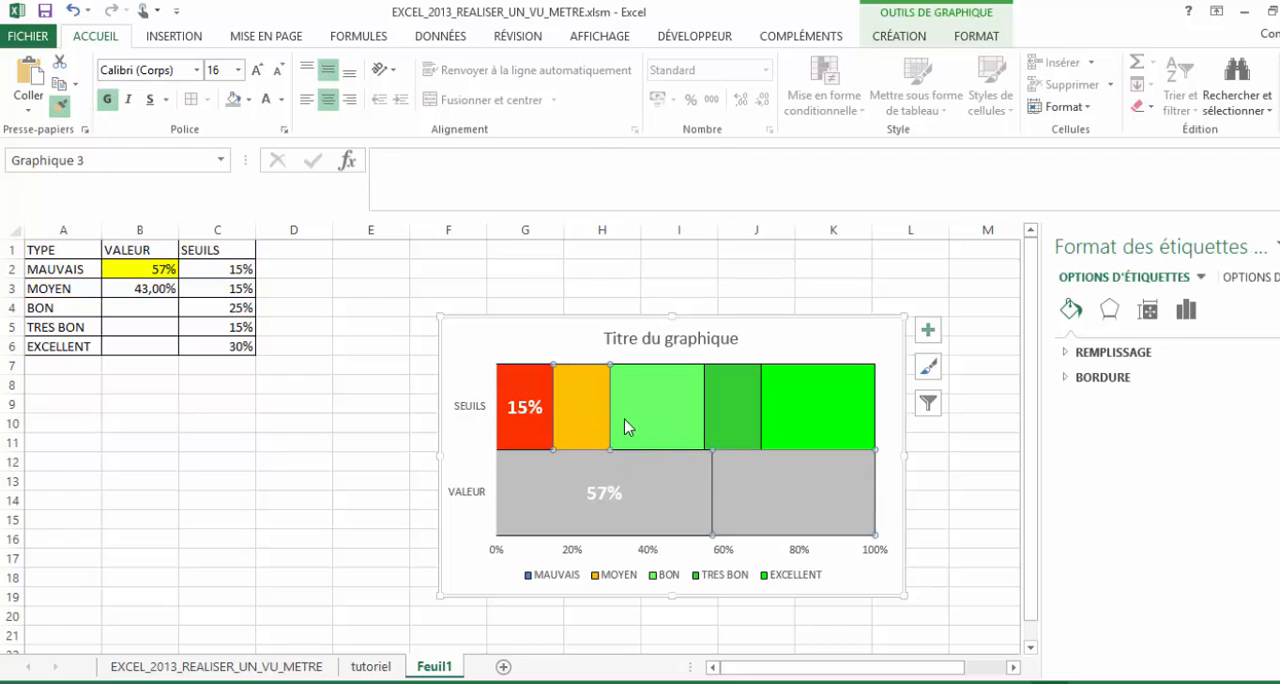
left_click(627, 427)
- Add data labels to the MOYEN series and delete its label in the VALEUR bar
right_click(590, 410)
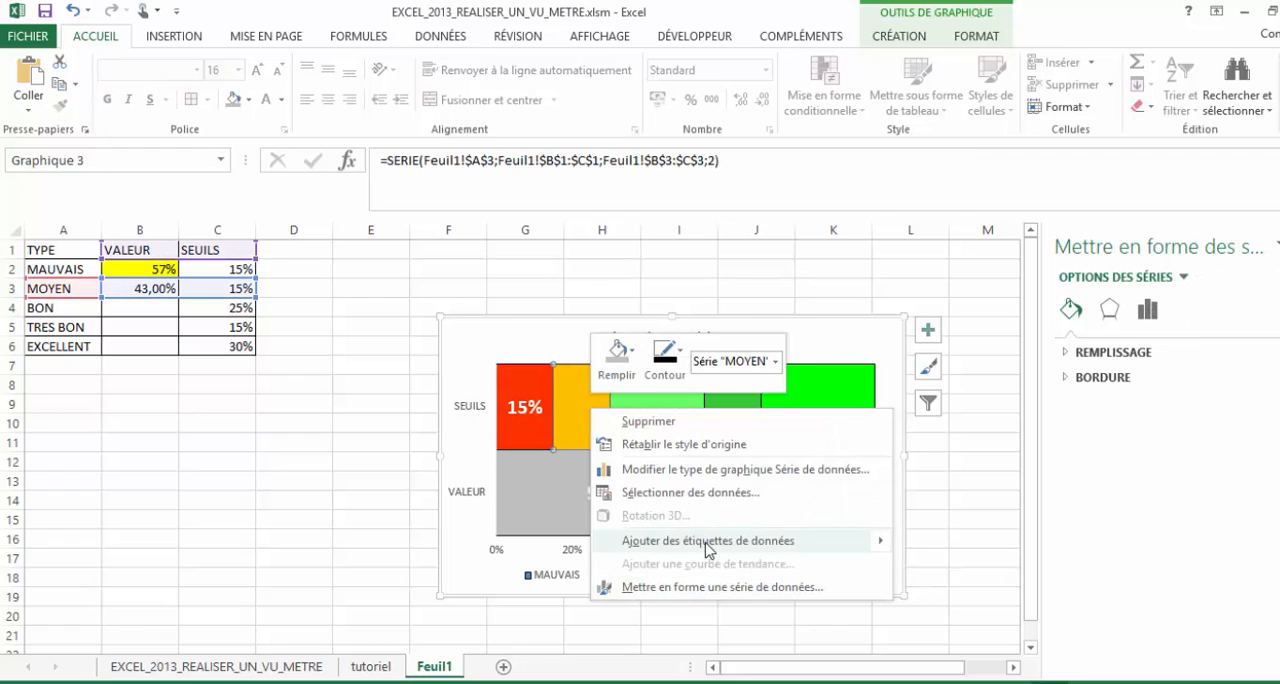
left_click(706, 541)
left_click(799, 490)
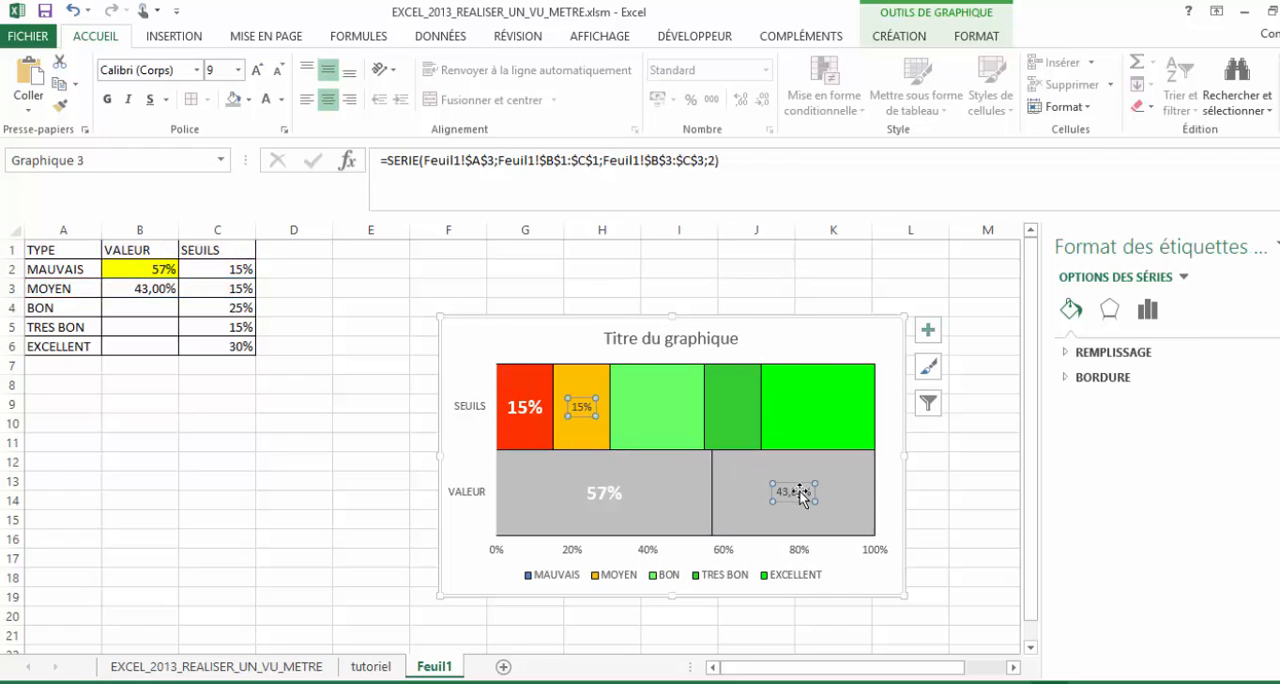
left_click(800, 490)
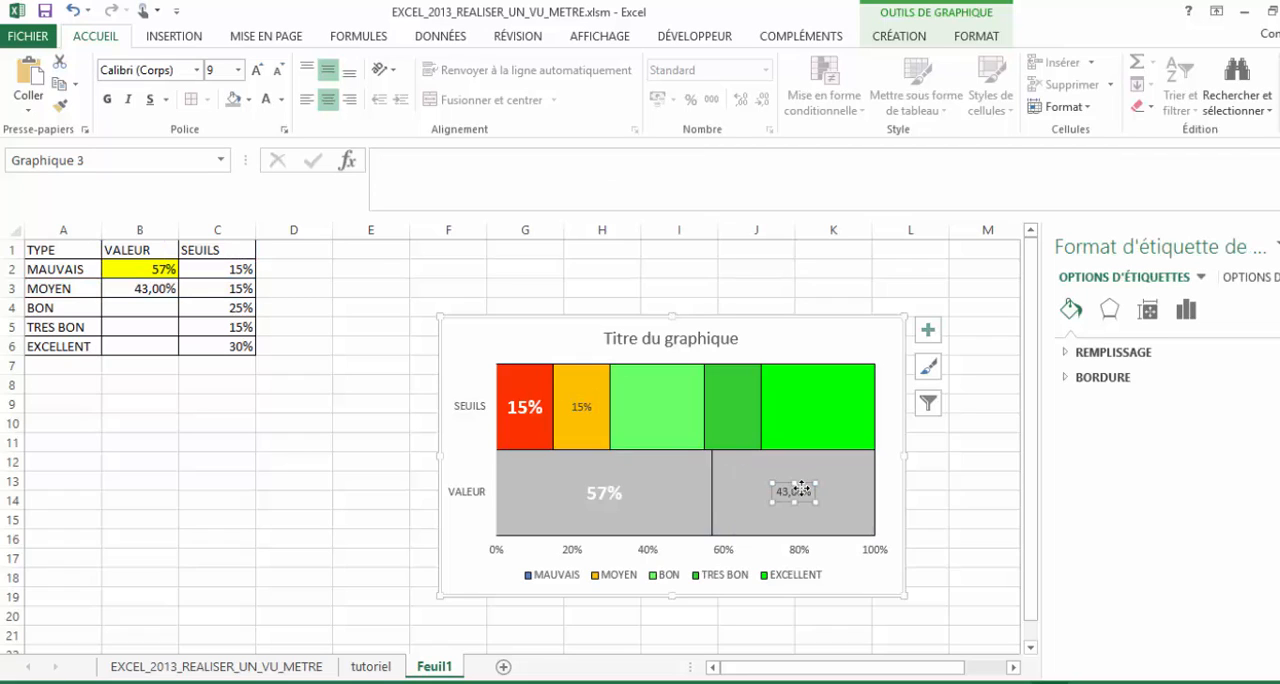
- Add data labels to the BON, TRES BON and EXCELLENT series
right_click(632, 409)
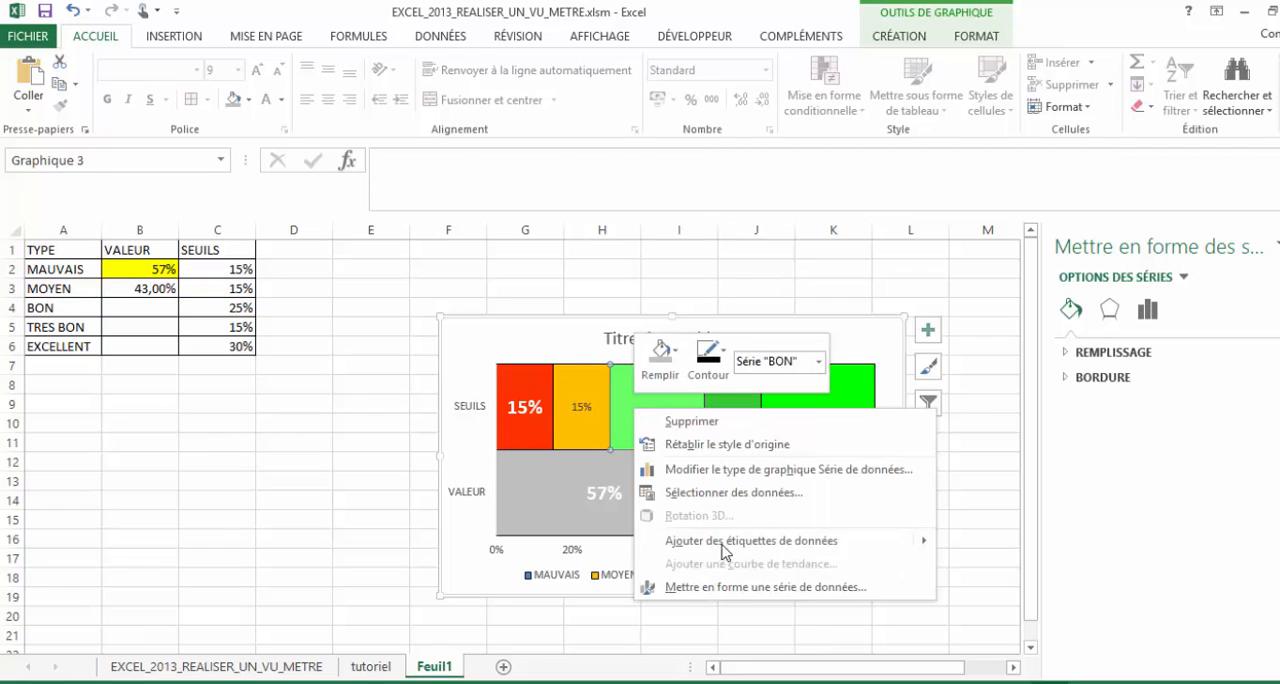
left_click(757, 543)
right_click(724, 411)
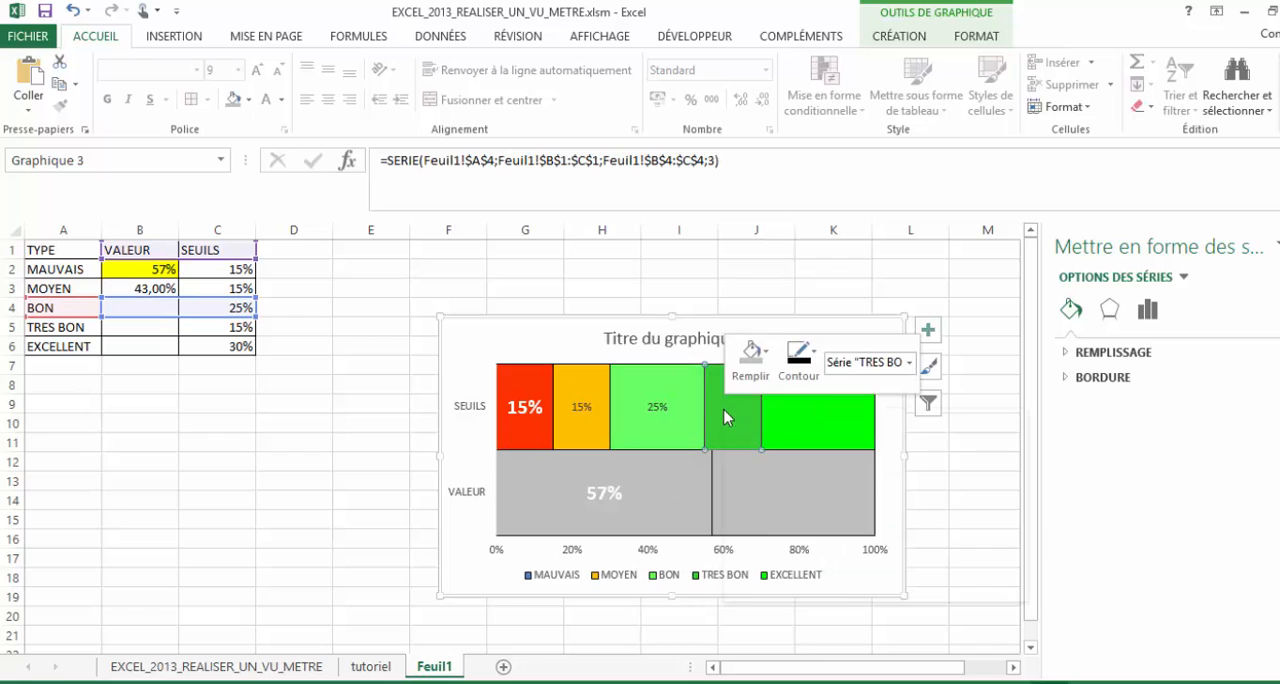
left_click(818, 540)
right_click(818, 425)
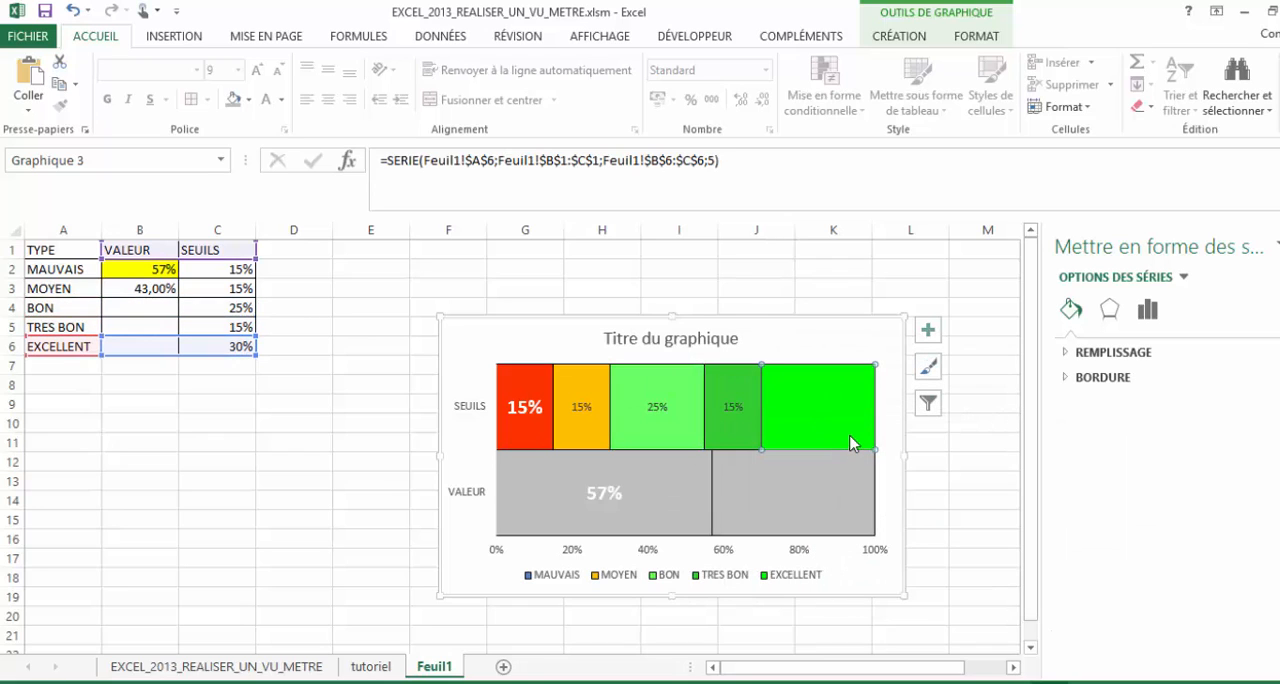
right_click(849, 433)
left_click(931, 563)
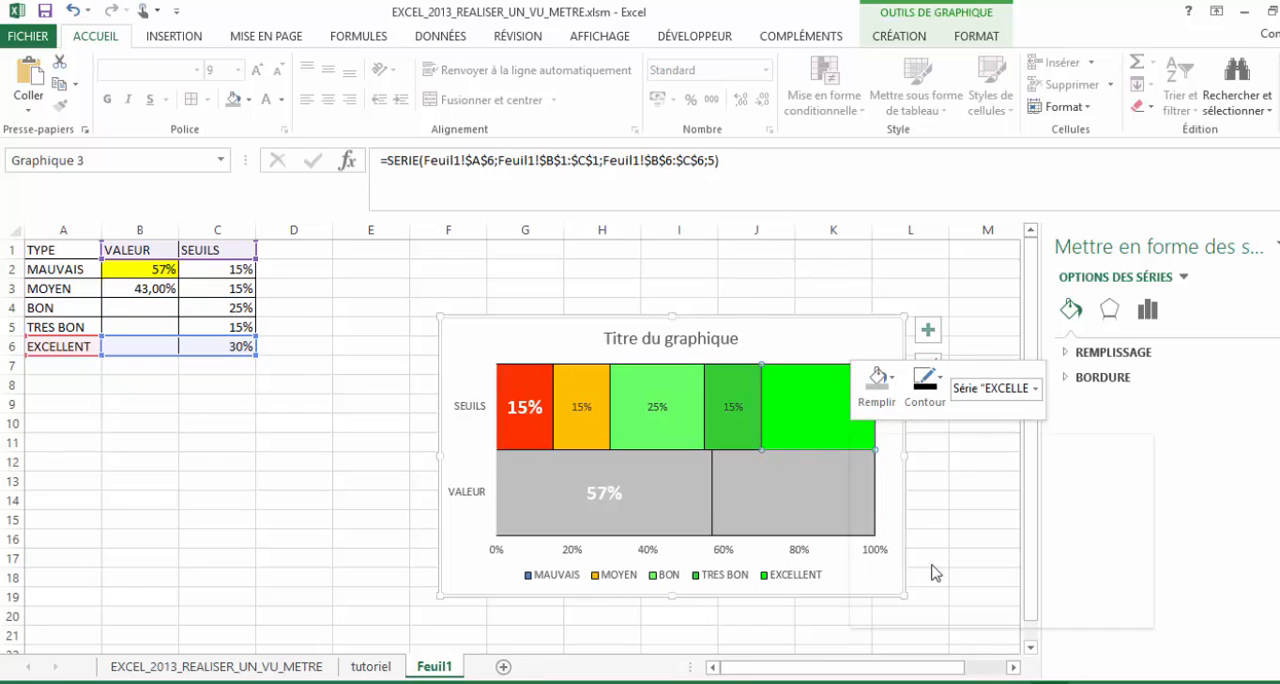
- Copy the MAUVAIS label's formatting to the MOYEN, BON, TRES BON and EXCELLENT labels in the SEUILS bar with Format Painter
left_click(531, 405)
left_click(536, 417)
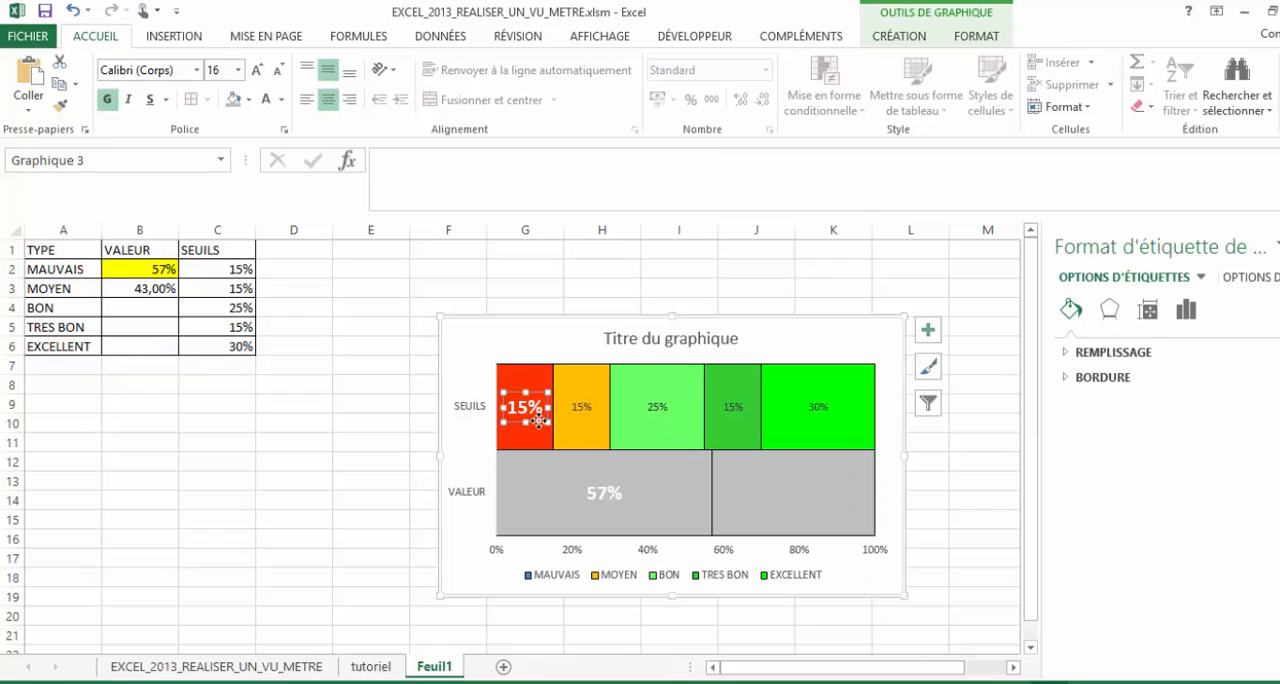
left_click(66, 108)
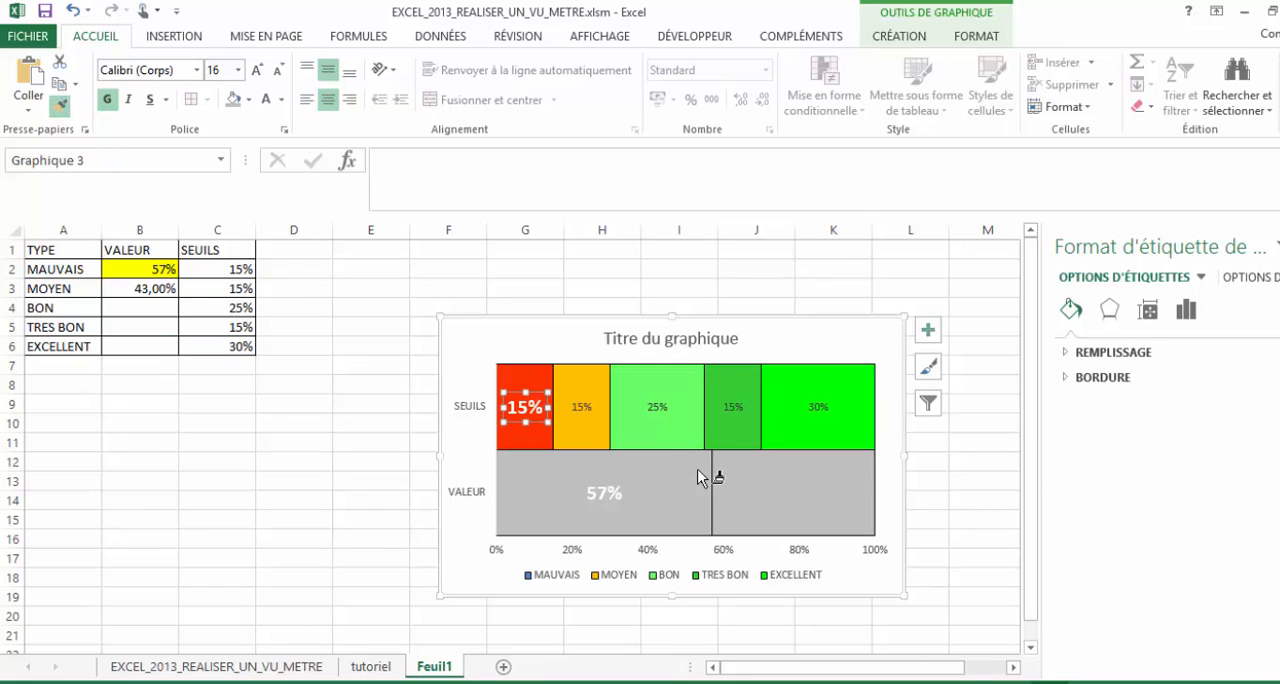
left_click(580, 409)
left_click(61, 104)
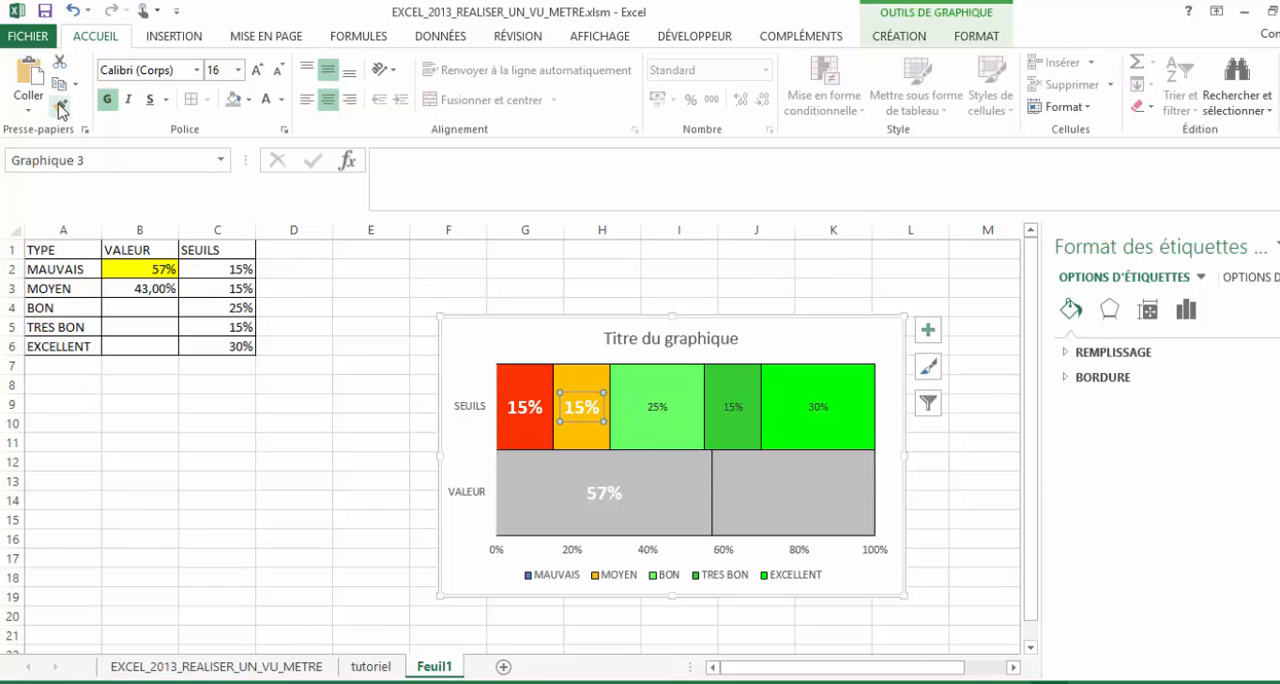
left_click(654, 406)
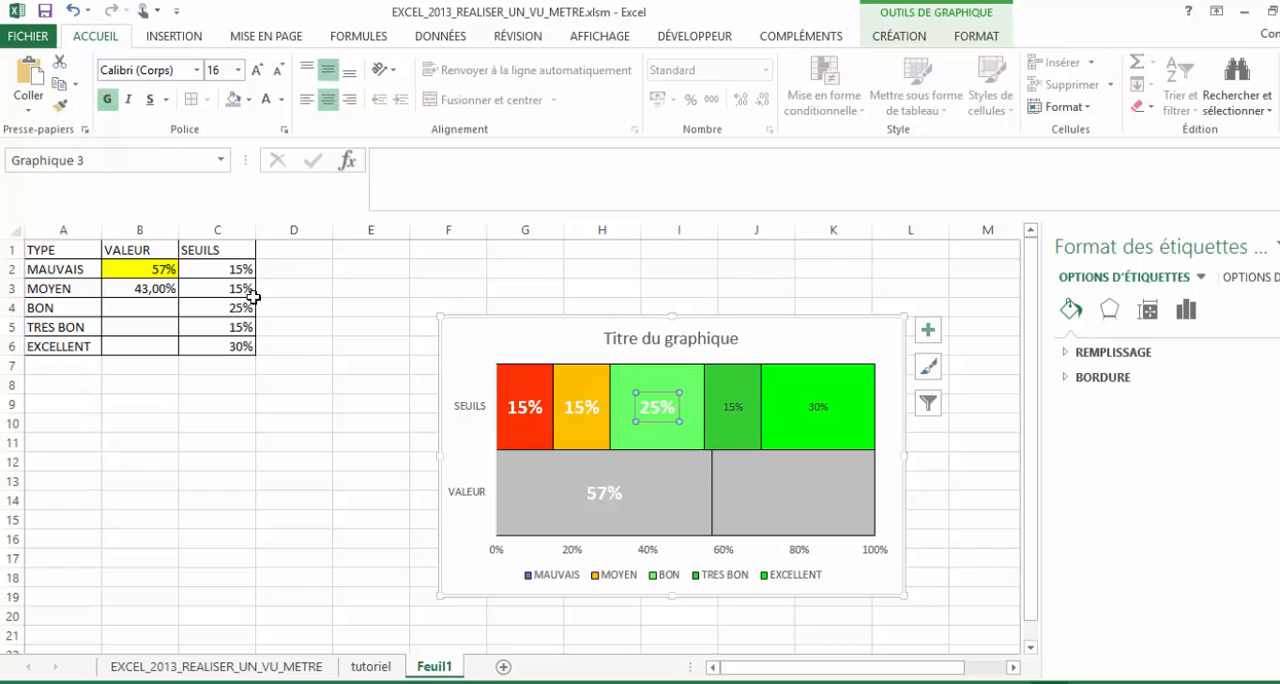
left_click(72, 106)
left_click(748, 404)
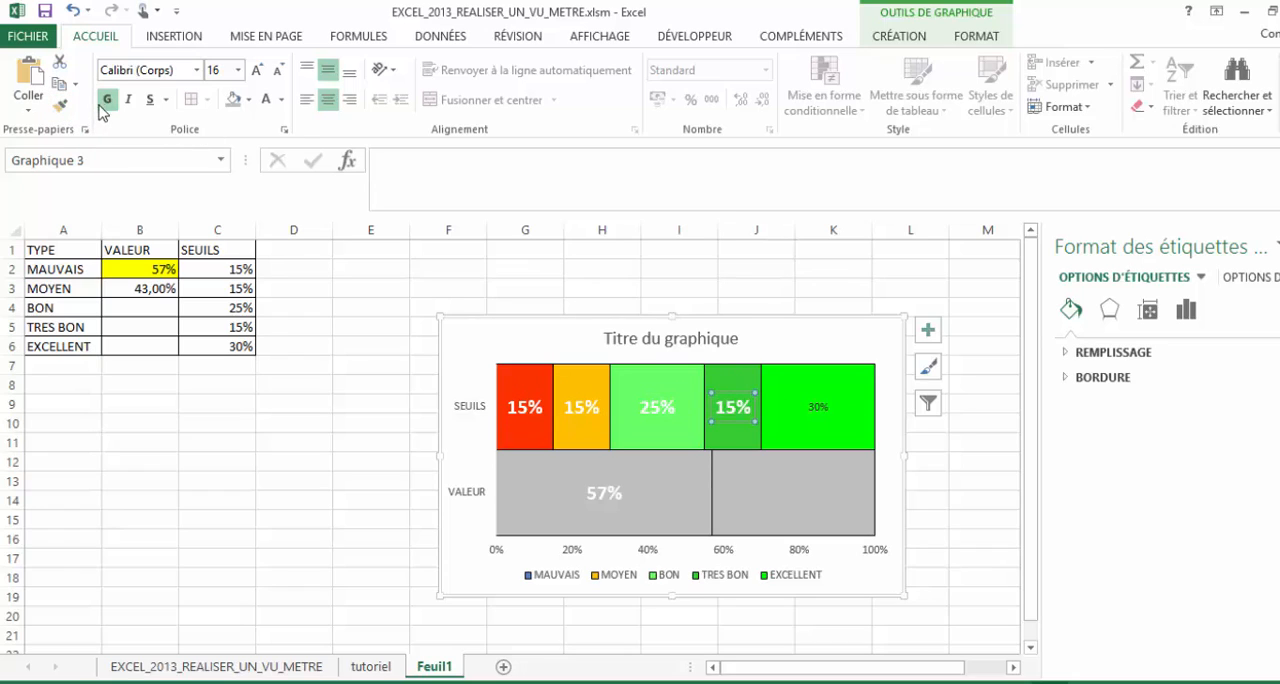
left_click(62, 106)
left_click(826, 405)
- Replace the chart title with "Exemple Vu-Metre"
left_click(648, 338)
left_click_drag(604, 338, 742, 338)
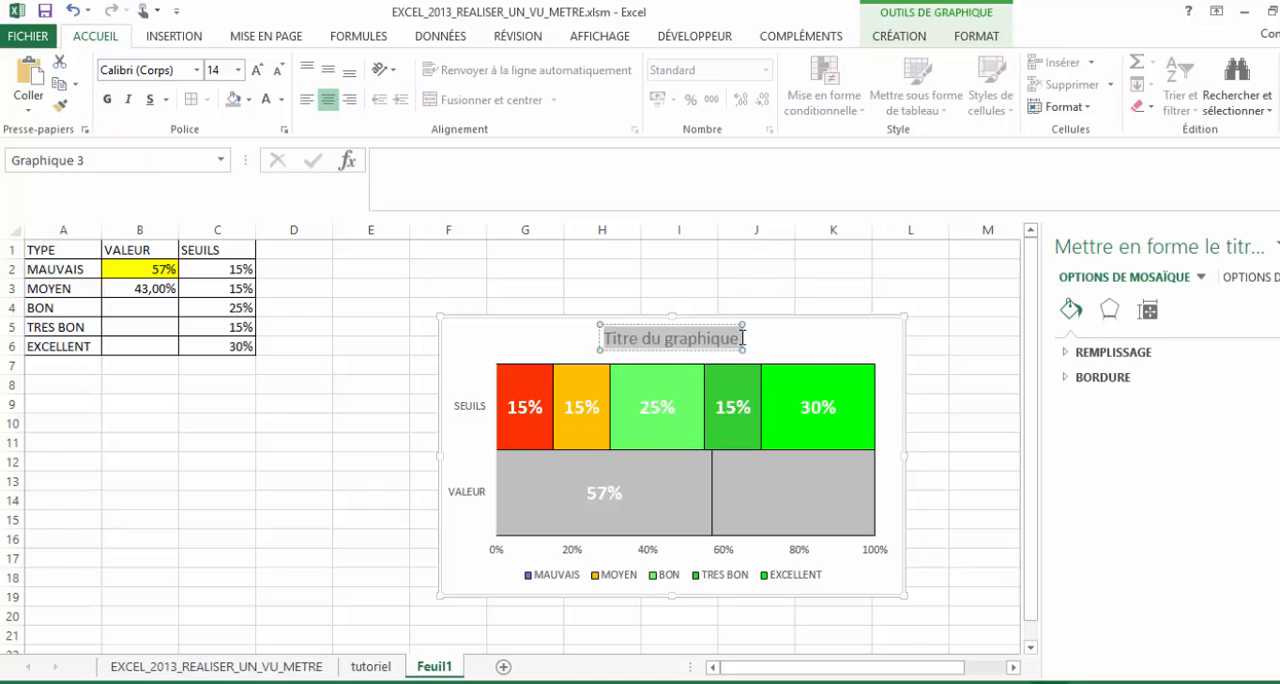
type("Exemple")
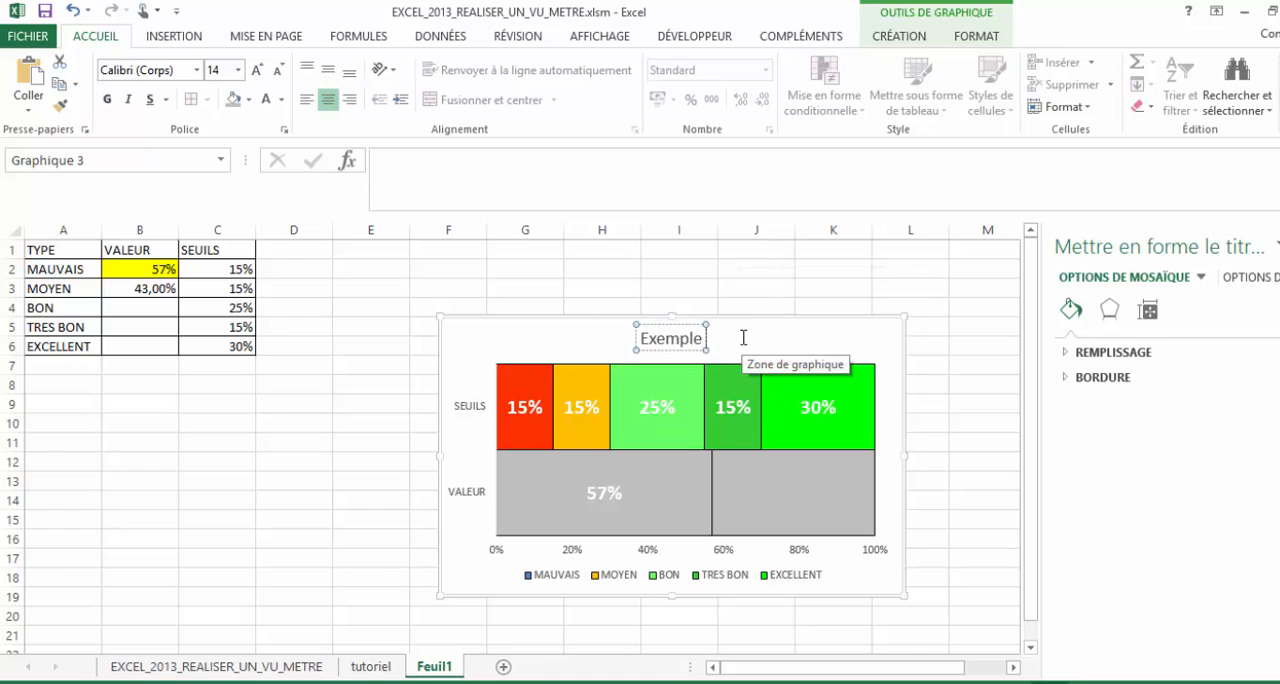
type(" Vu-Metre")
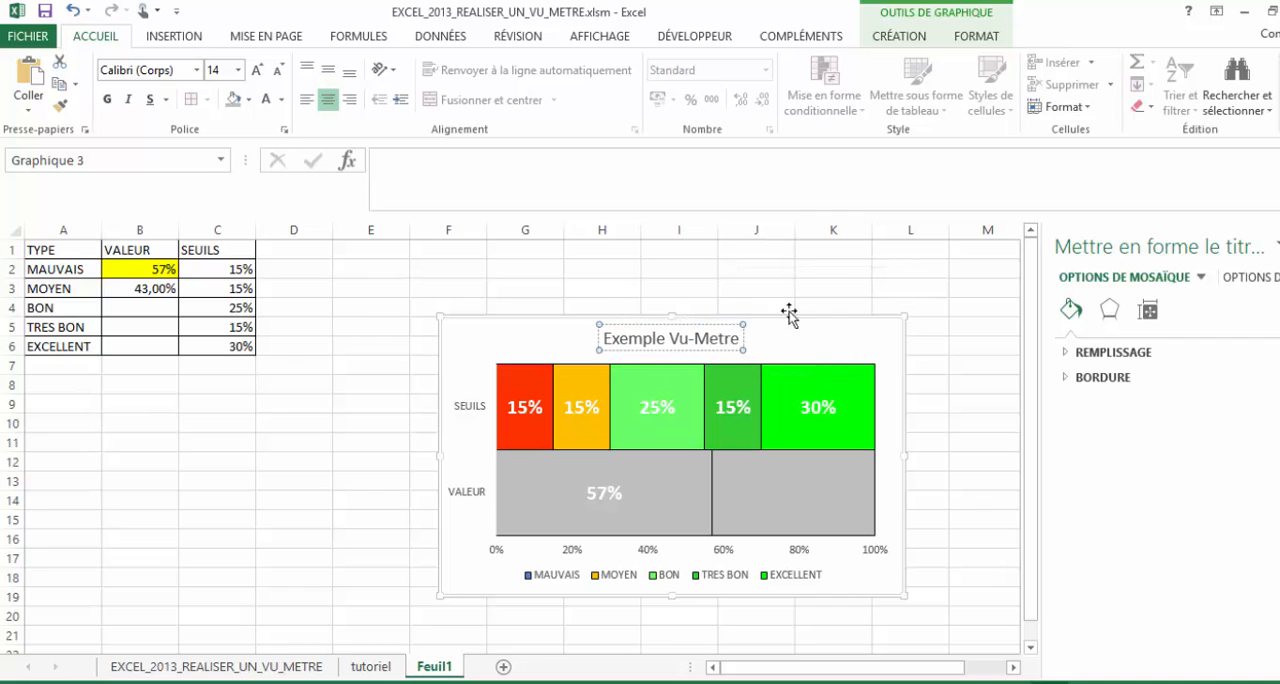
left_click(822, 286)
- Fill the chart area background with a medium grey theme colour
left_click(805, 348)
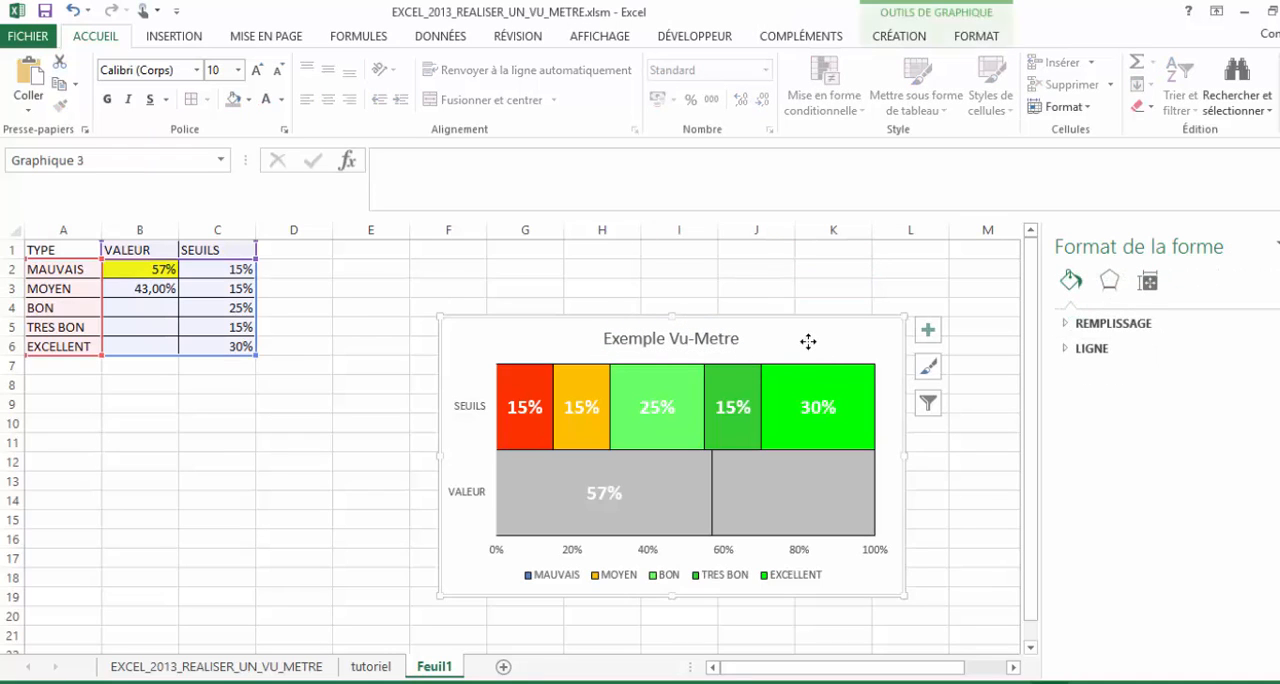
left_click(250, 98)
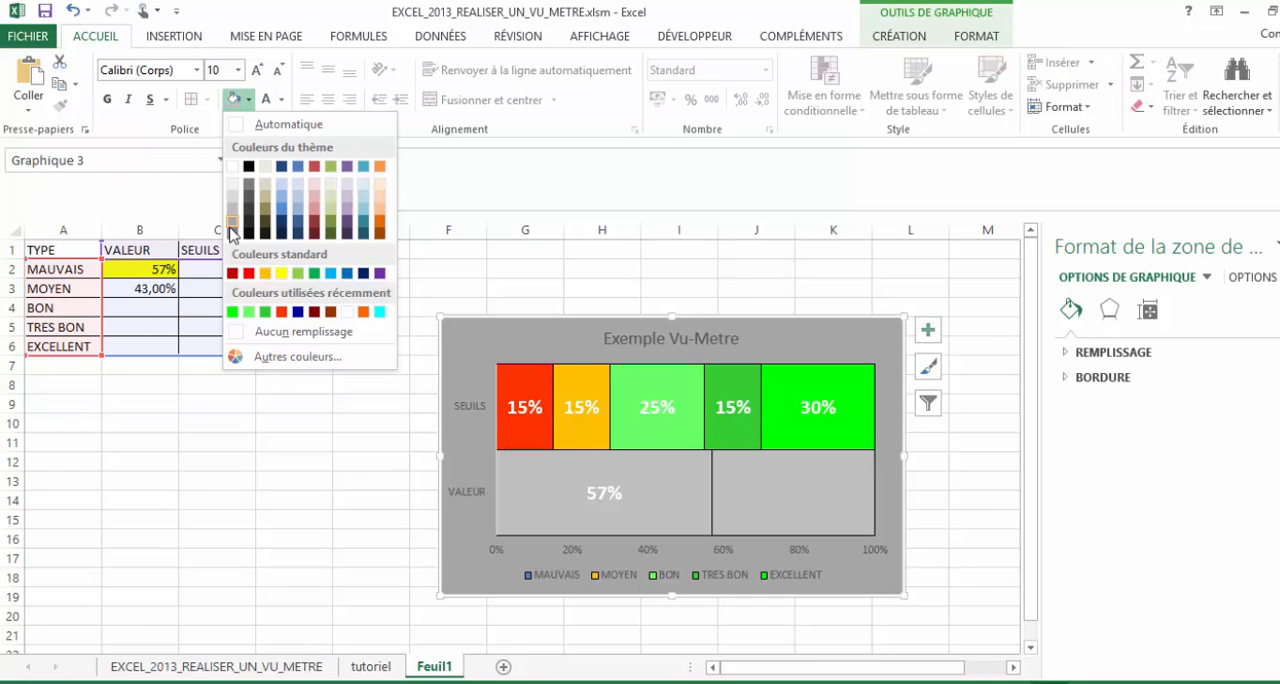
left_click(232, 222)
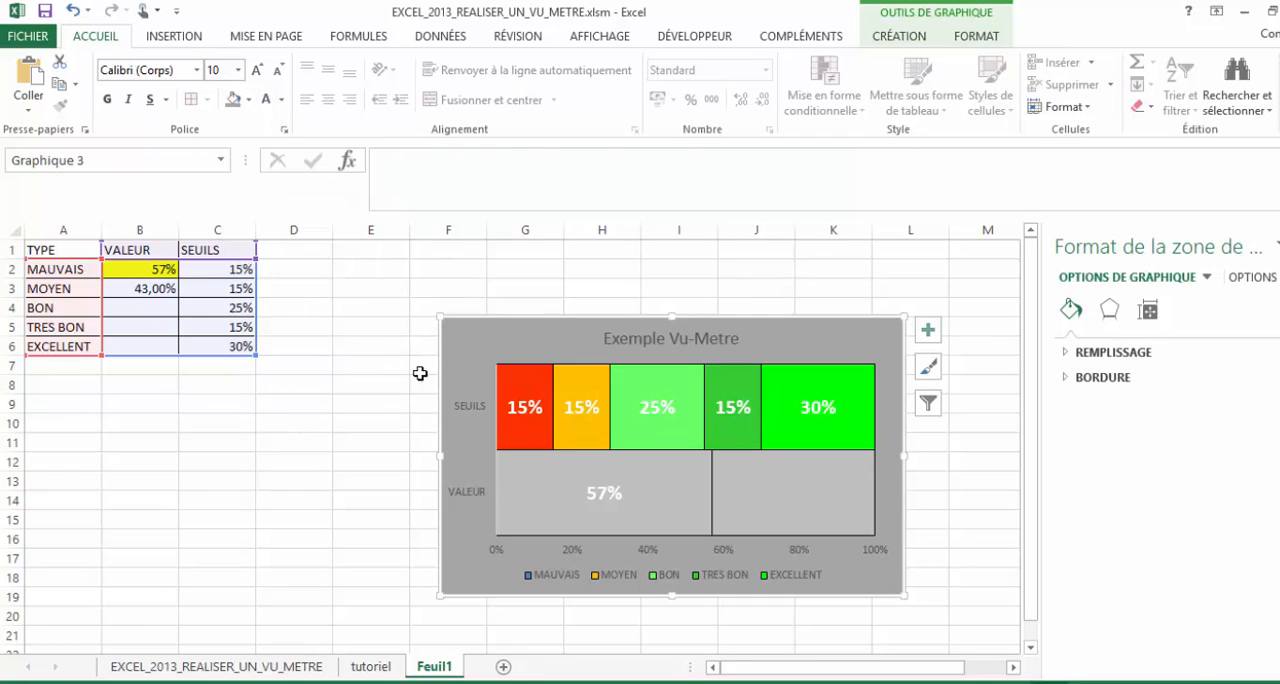
- Set the font colour of the SEUILS/VALEUR axis labels and the chart title to automatic black
left_click(480, 418)
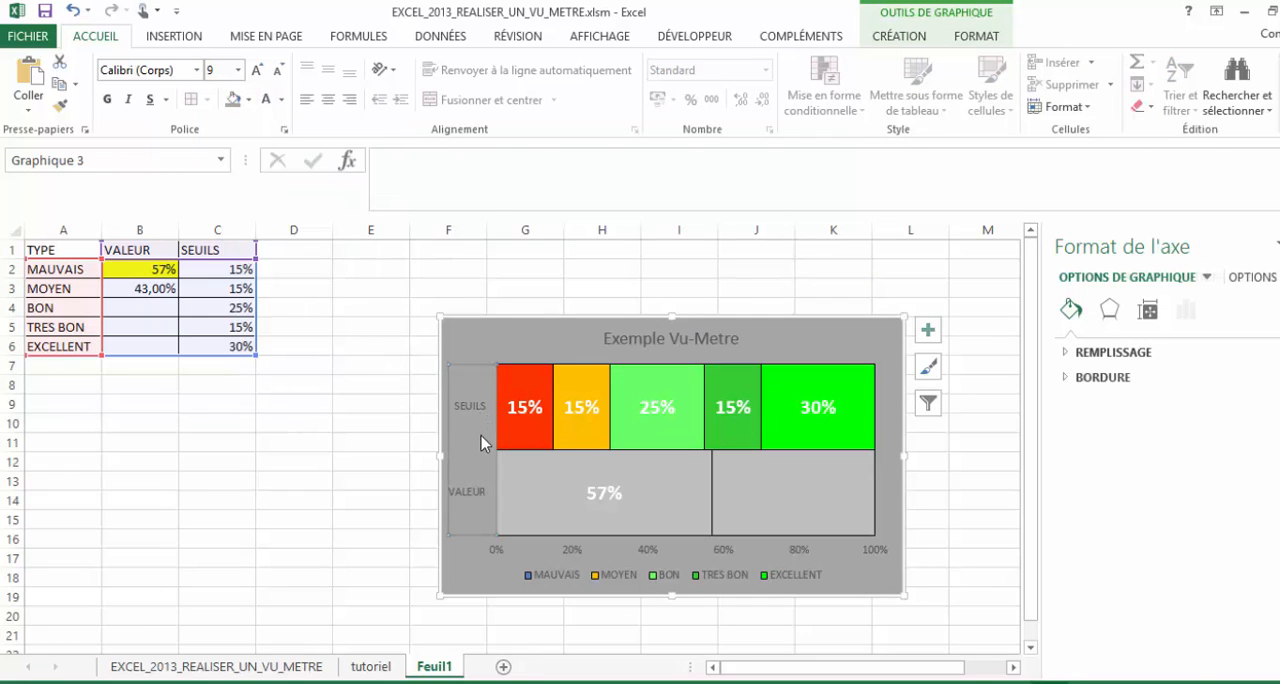
left_click(281, 105)
left_click(272, 125)
left_click(677, 339)
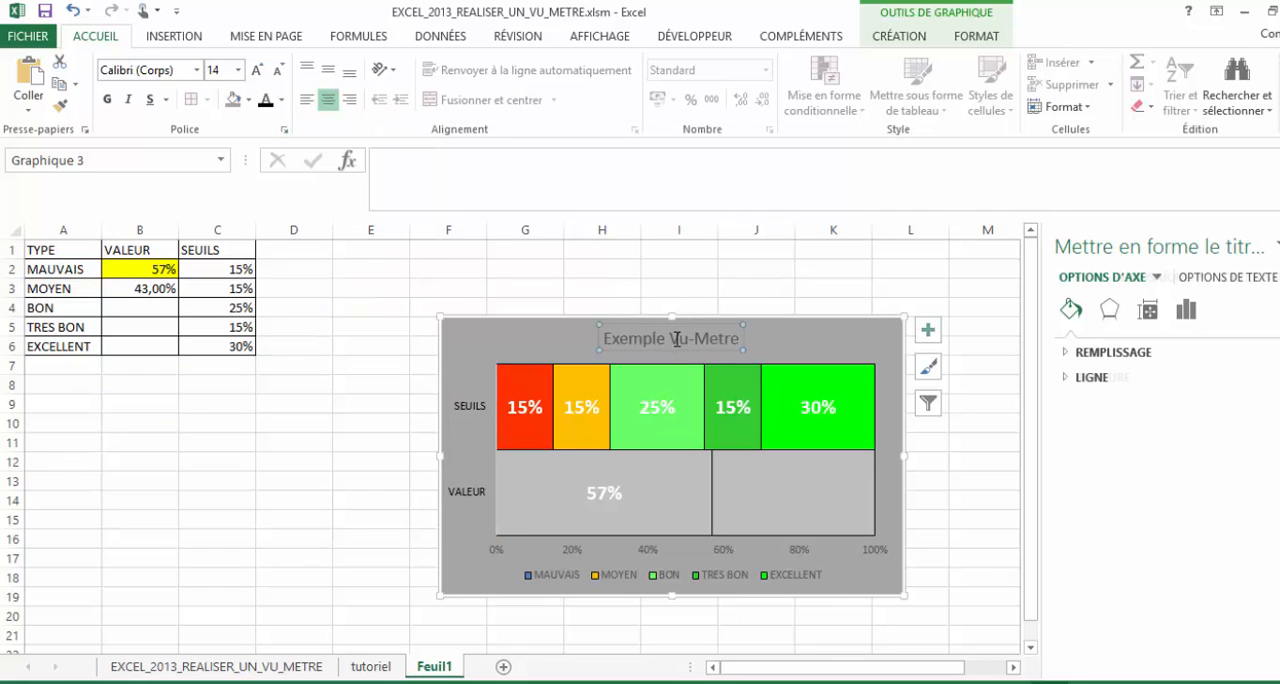
left_click(371, 497)
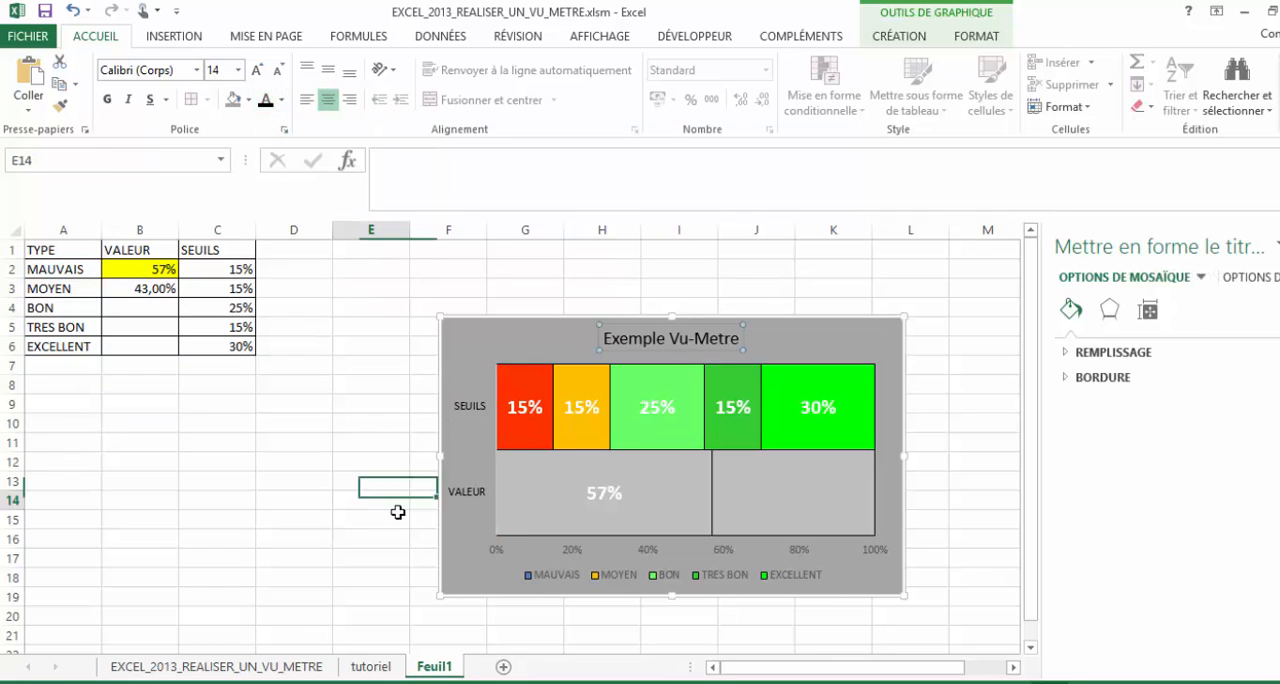
- Fill the chart legend's background with white
left_click(673, 575)
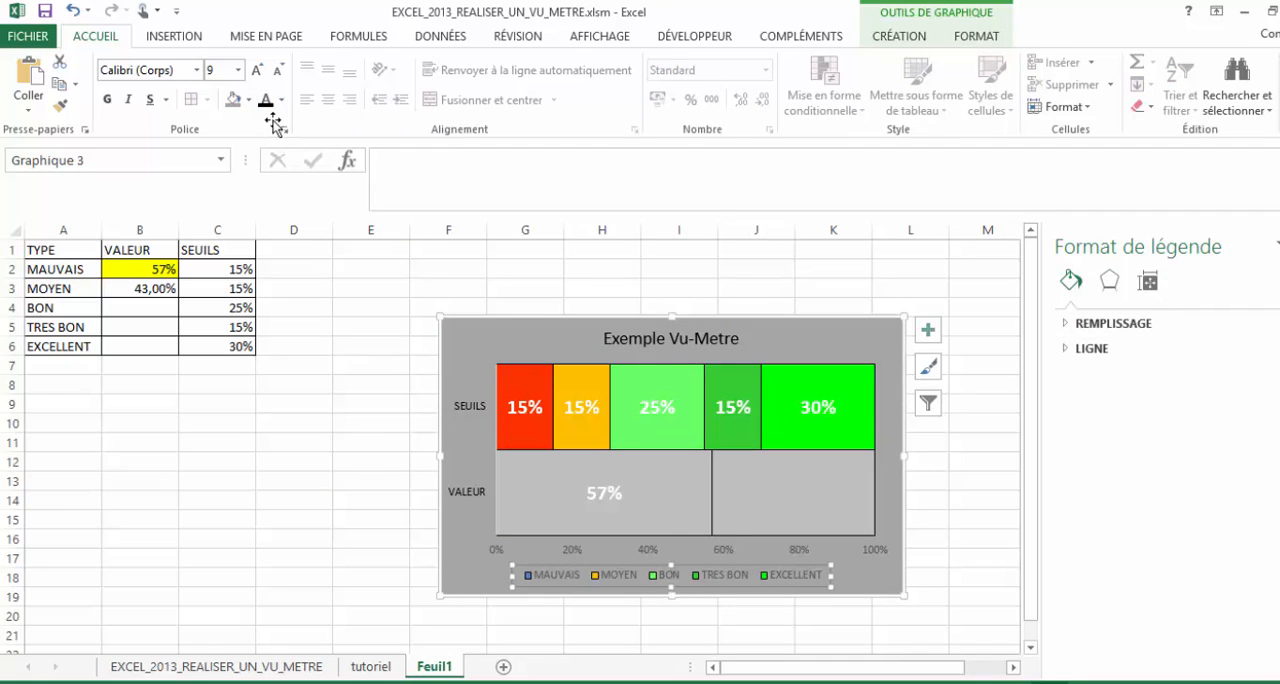
left_click(248, 99)
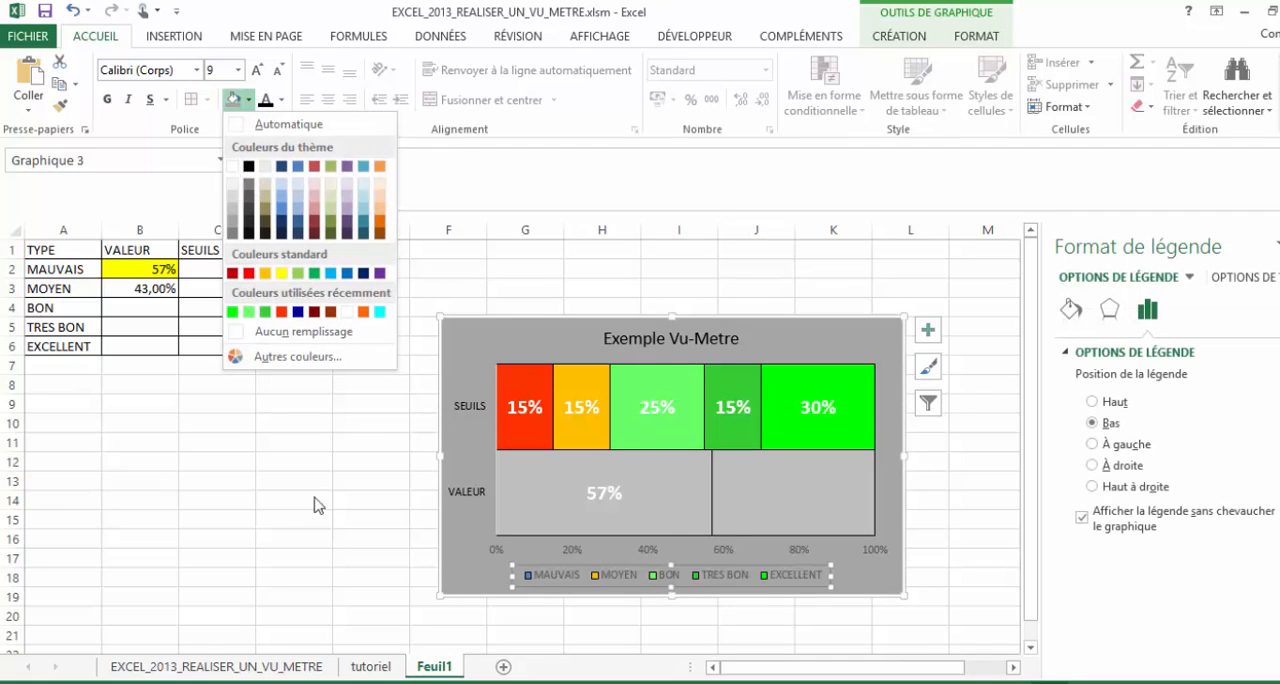
left_click(234, 166)
left_click(292, 536)
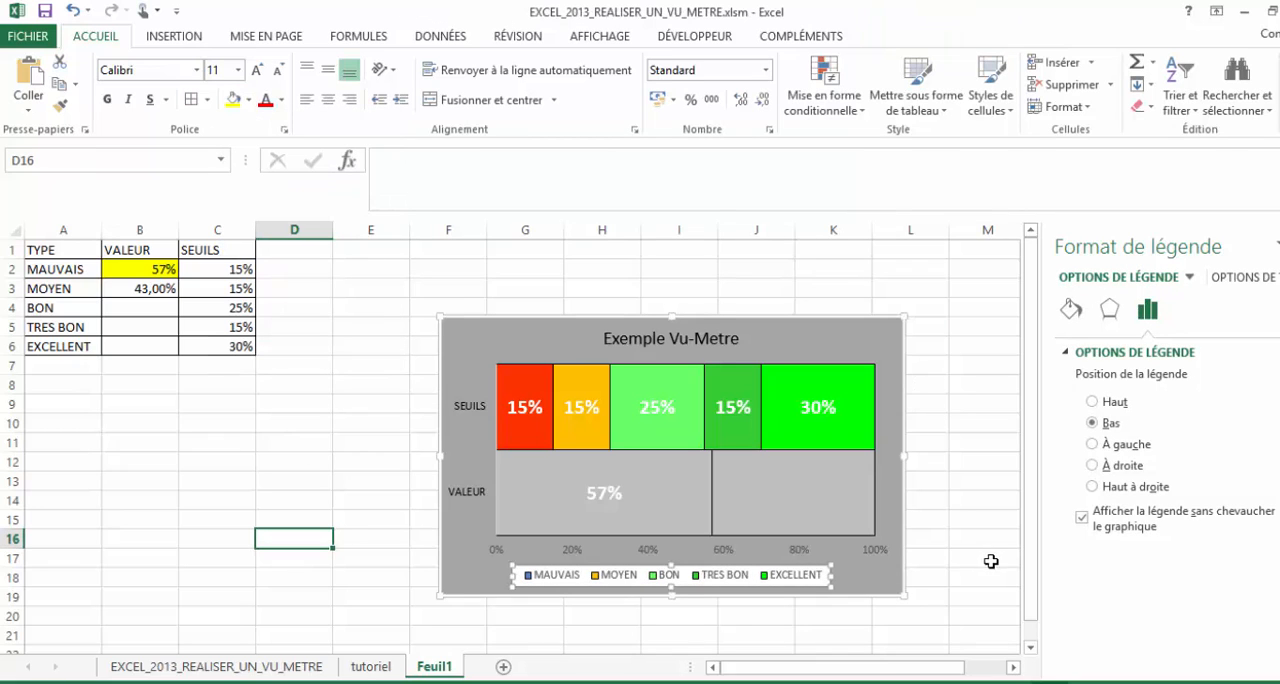
left_click(990, 561)
- Move the chart up beside the data table, spanning about columns D to I from near row 1
left_click(882, 317)
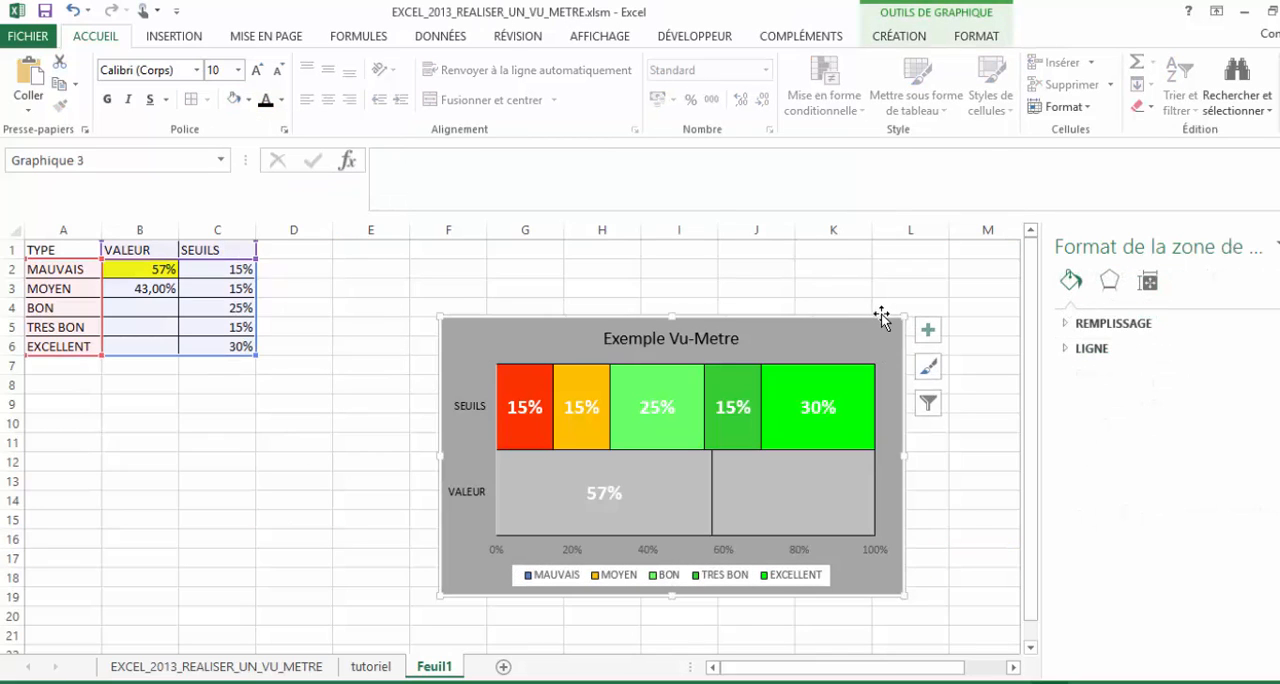
left_click_drag(882, 317, 709, 257)
left_click(911, 411)
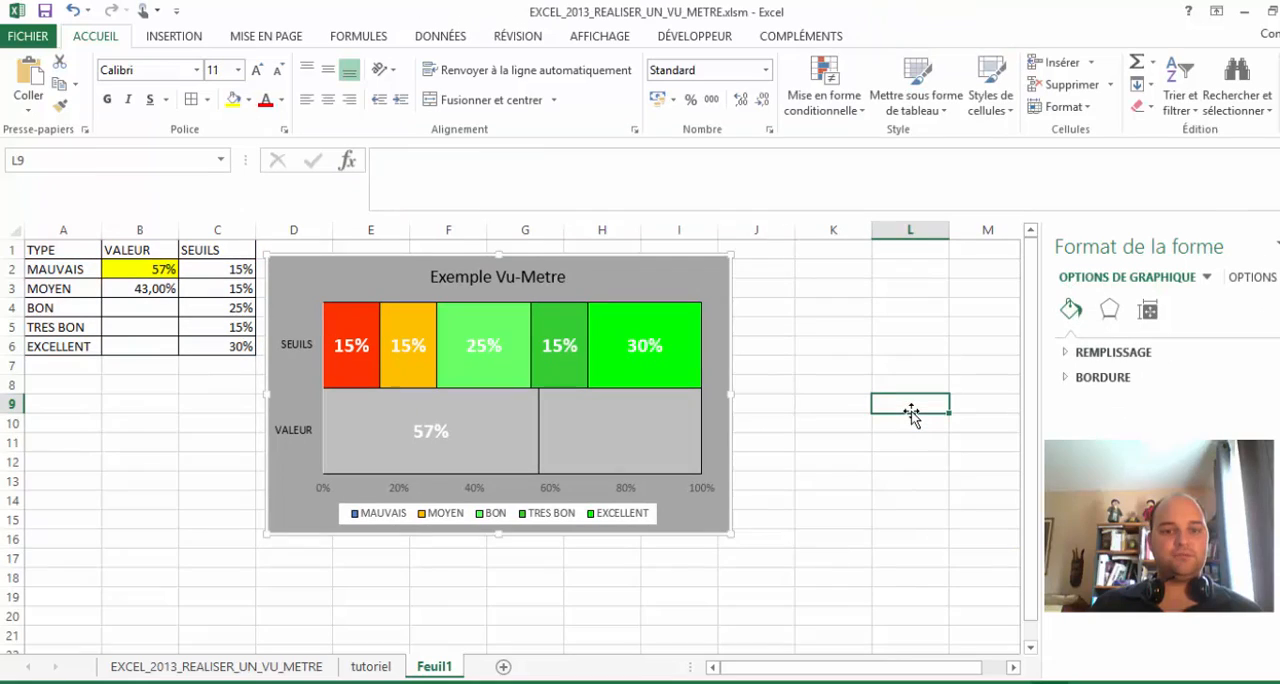